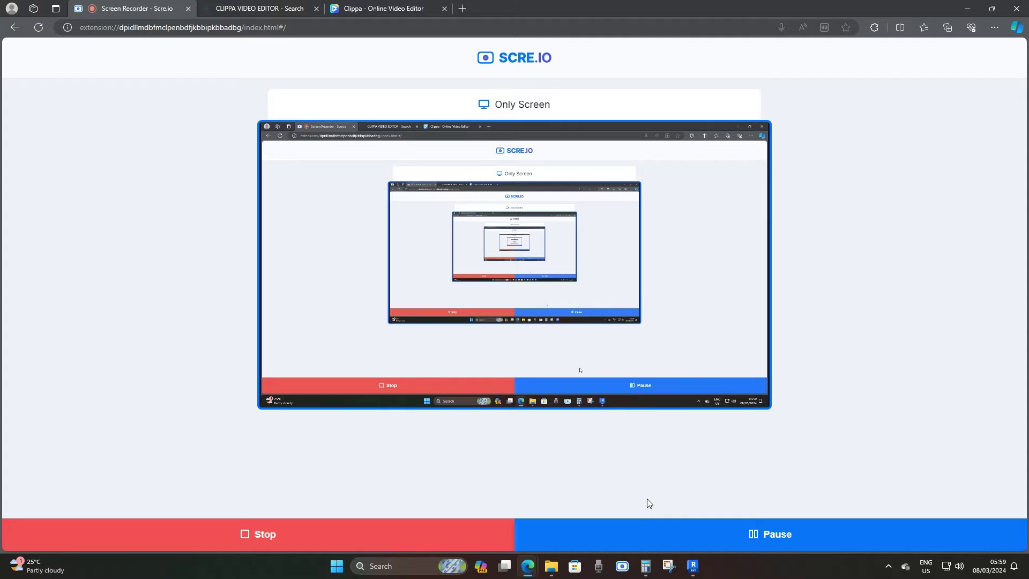
# Switch to Revit, create a project from the Construction Template, and turn off Crop View and Crop Region Visible for Level 0.
pyautogui.click(693, 566)
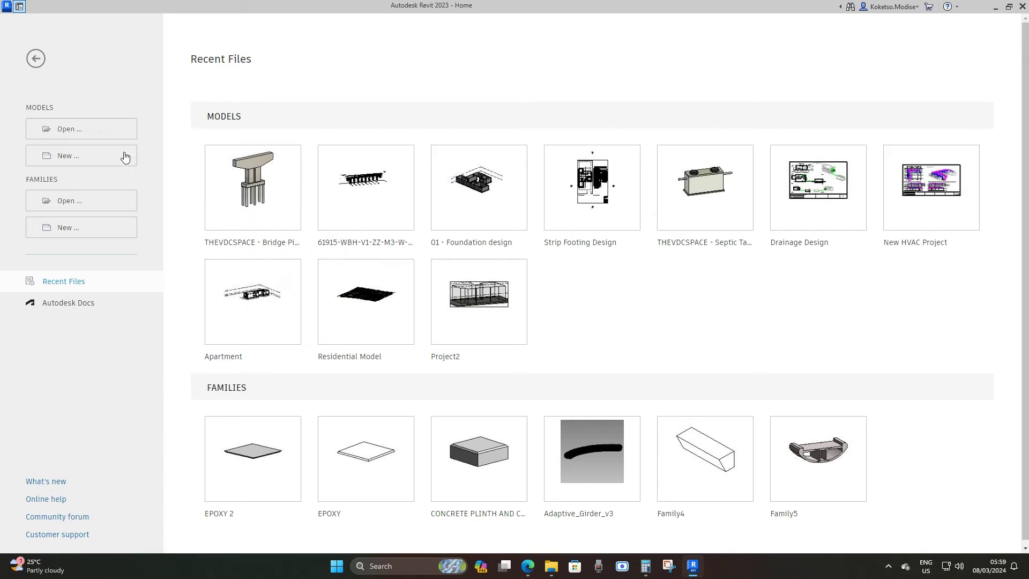
pyautogui.click(88, 156)
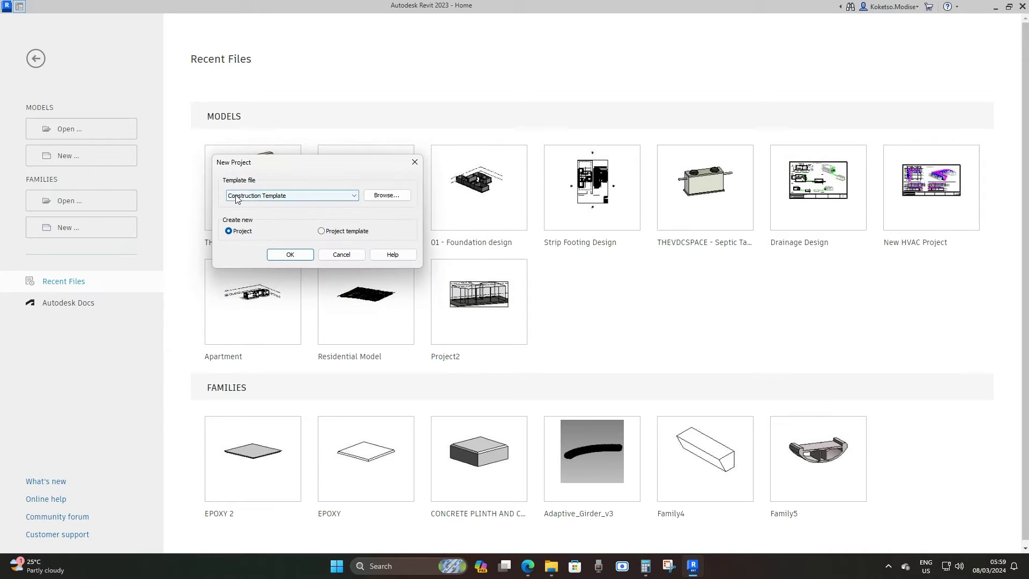
pyautogui.click(284, 256)
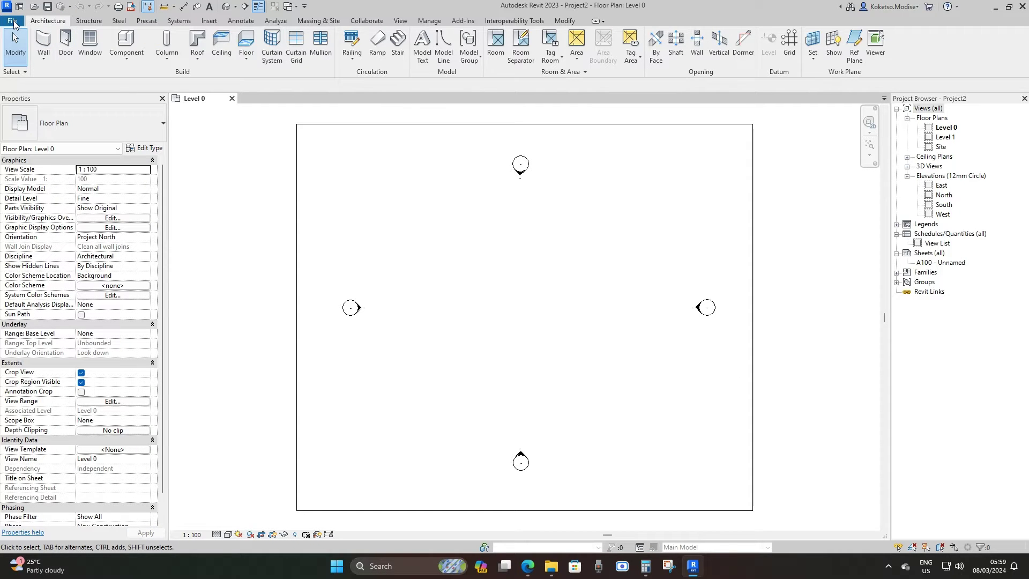
pyautogui.click(81, 372)
pyautogui.click(81, 382)
# Create a new family from the Metric Structural Framing - Beams and Braces template.
pyautogui.click(8, 20)
pyautogui.moveTo(37, 62)
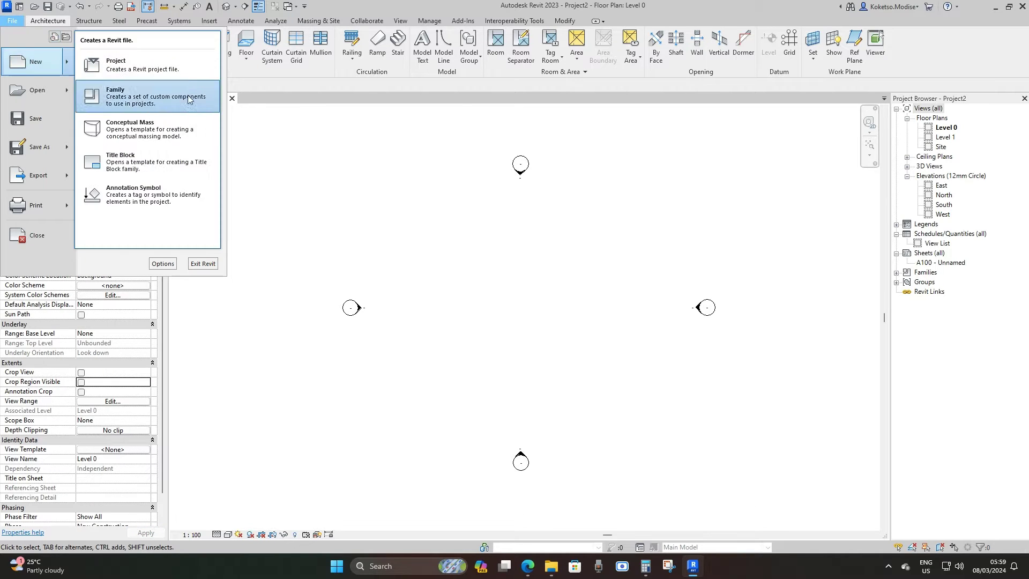
pyautogui.click(139, 104)
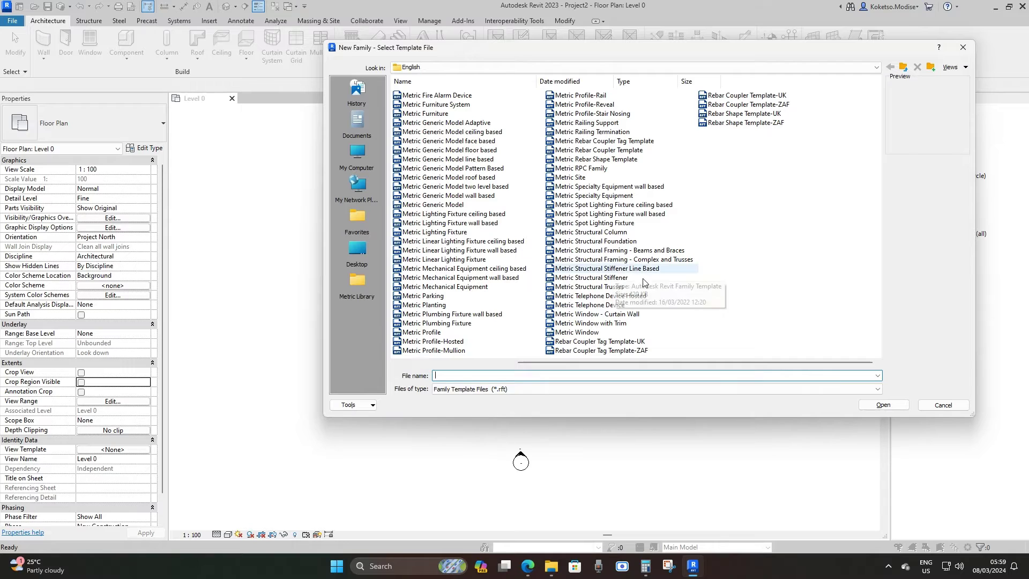
pyautogui.click(584, 252)
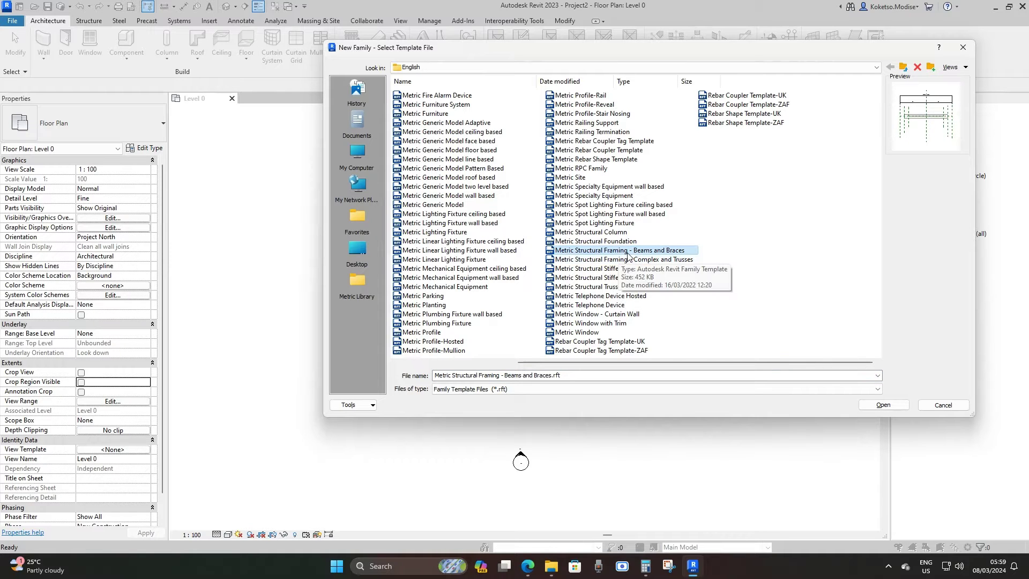
pyautogui.click(878, 407)
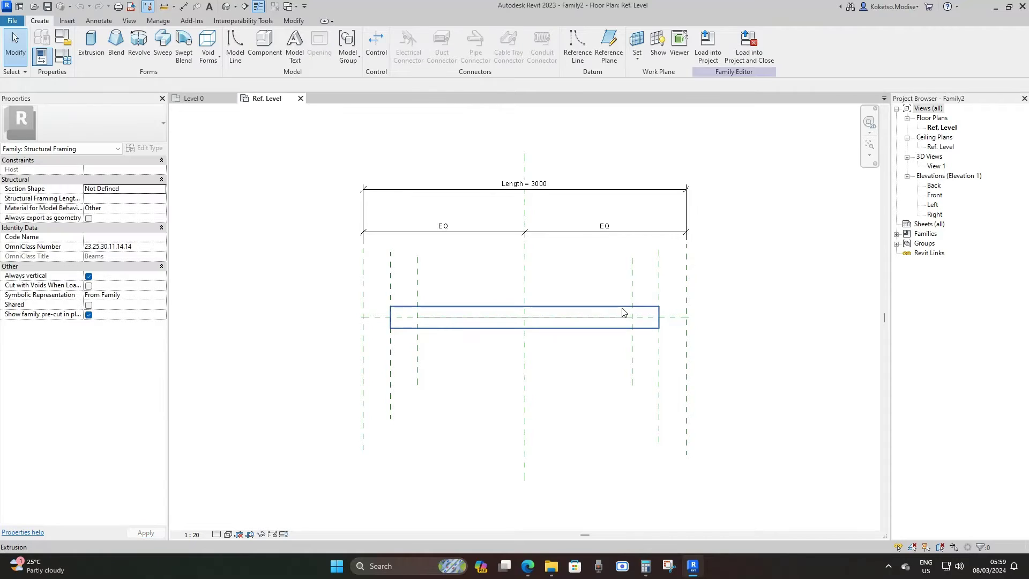
# Delete the template's default beam extrusion, its centre line and the inner reference planes at both ends, keeping the Length planes.
pyautogui.click(624, 315)
pyautogui.press('Delete')
pyautogui.click(588, 317)
pyautogui.press('Delete')
pyautogui.moveTo(670, 271); pyautogui.dragTo(600, 287)
pyautogui.press('Delete')
pyautogui.moveTo(436, 270); pyautogui.dragTo(385, 290)
pyautogui.press('Delete')
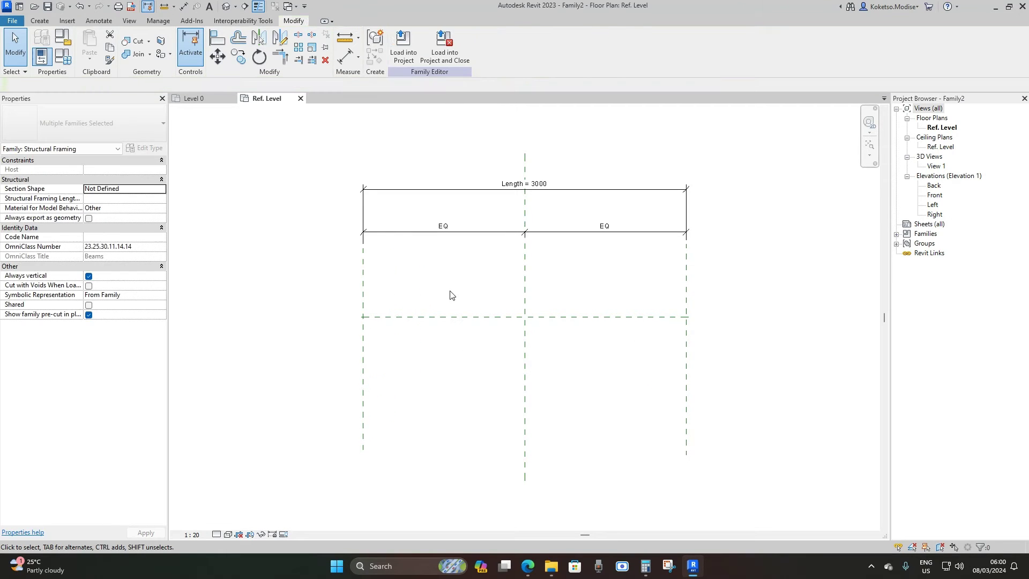
# Open the Left elevation and extend the head end of the Ref. Level line farther from the vertical reference plane.
pyautogui.doubleClick(933, 205)
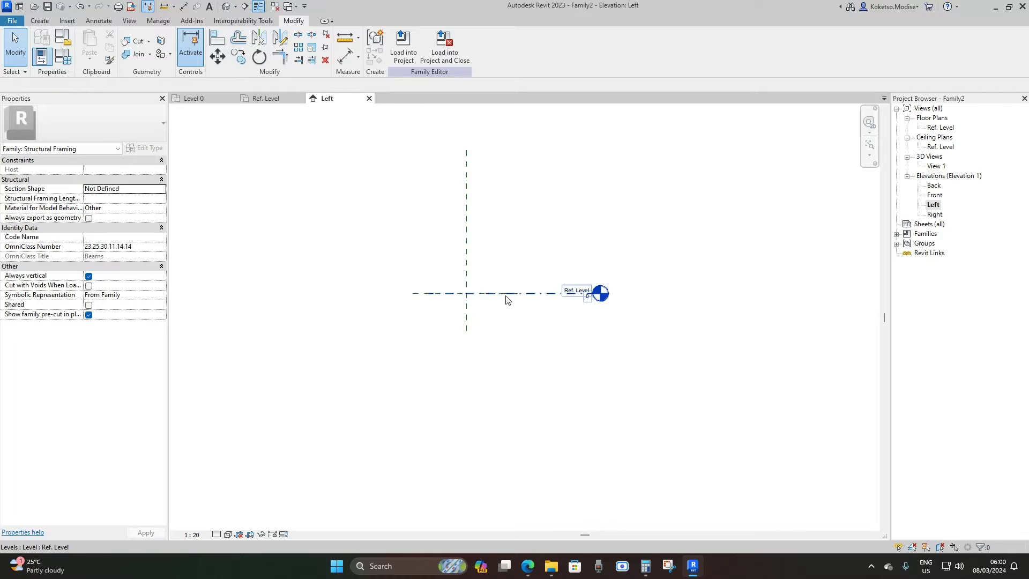
pyautogui.click(508, 294)
pyautogui.moveTo(603, 295); pyautogui.dragTo(661, 297)
pyautogui.click(590, 304)
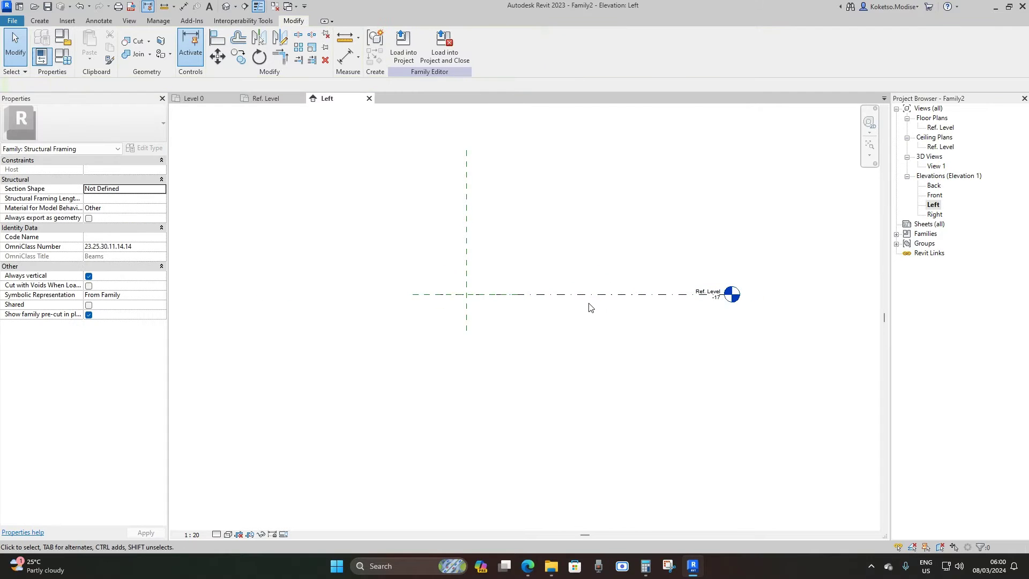
# Start an extrusion with Reference Plane : Left as its work plane.
pyautogui.moveTo(441, 285); pyautogui.dragTo(468, 288, button='middle')
pyautogui.scroll(1, 464, 306)
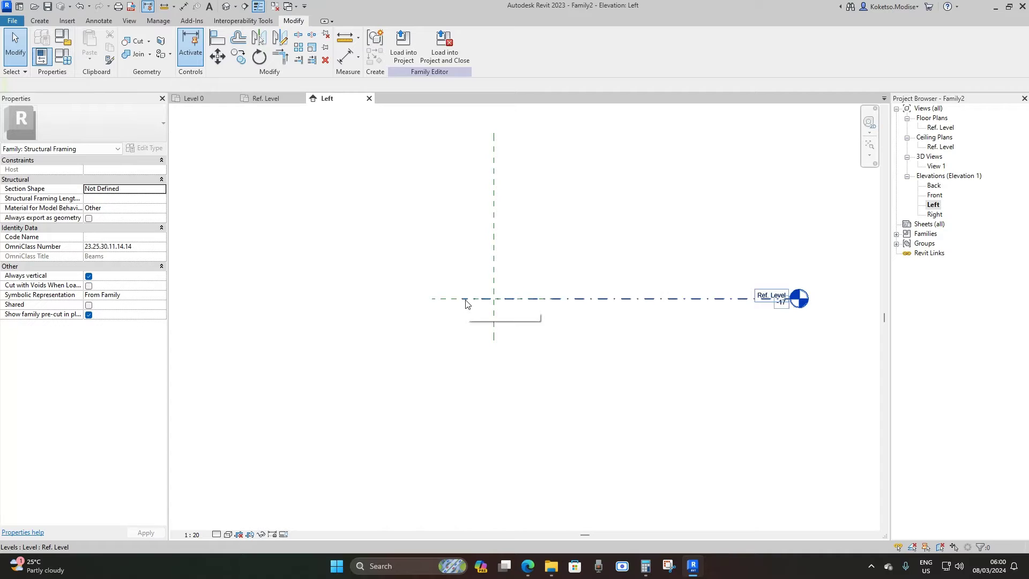
pyautogui.click(46, 22)
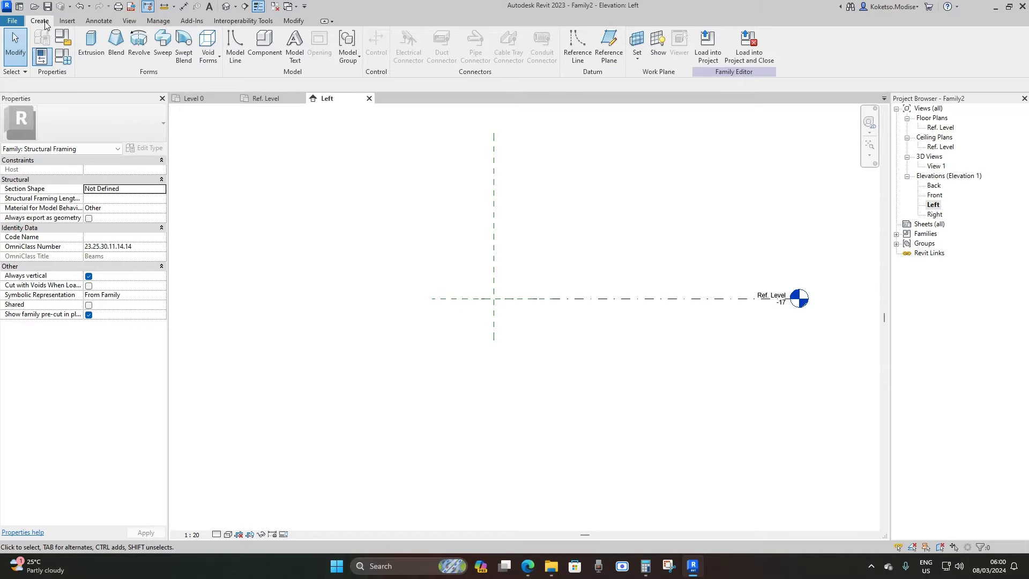
pyautogui.click(91, 46)
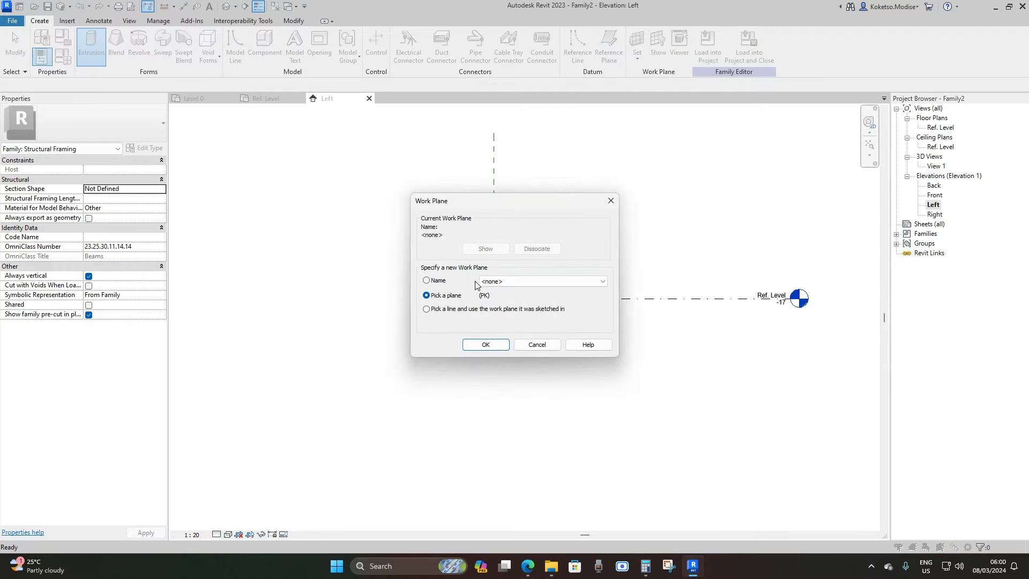
pyautogui.click(504, 282)
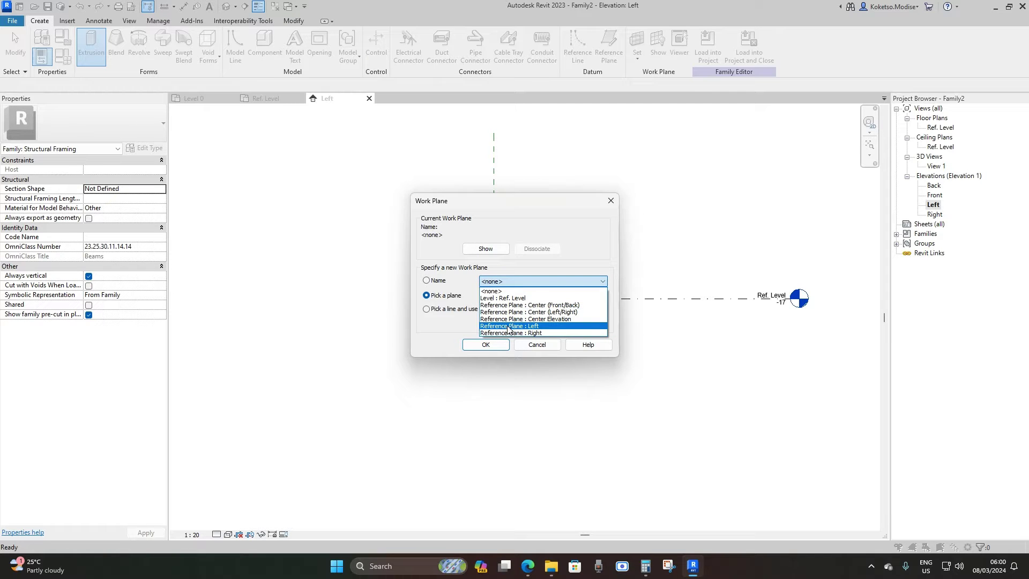
pyautogui.click(537, 326)
pyautogui.click(485, 344)
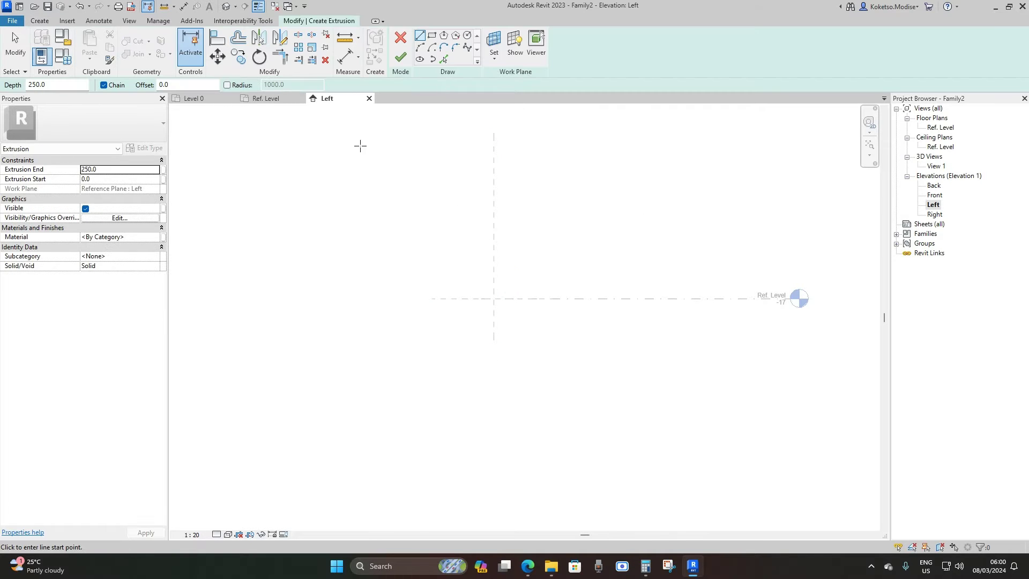
# Sketch a circle with a radius of 5500 mm centred on the intersection of the reference planes.
pyautogui.click(468, 37)
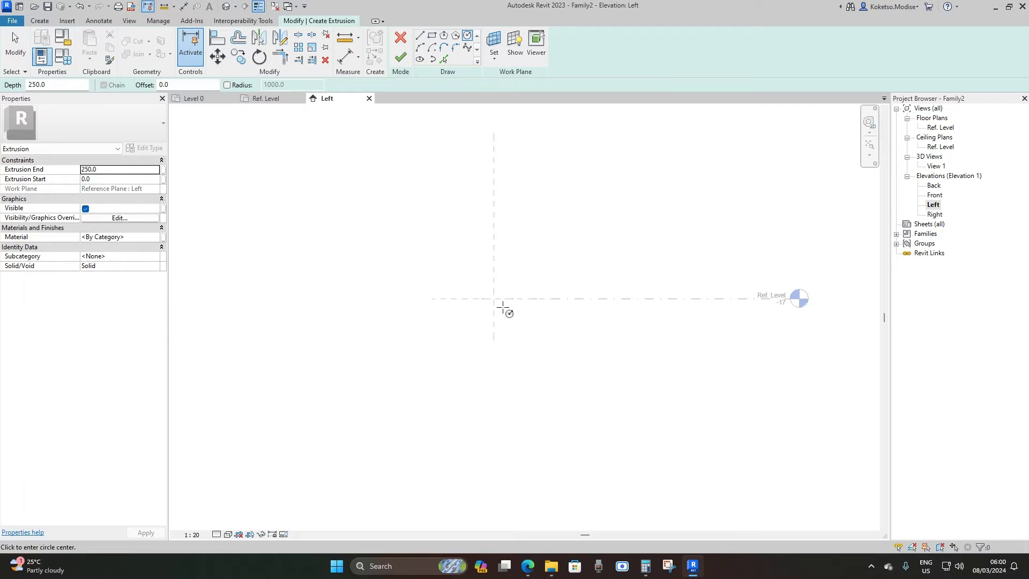
pyautogui.click(494, 298)
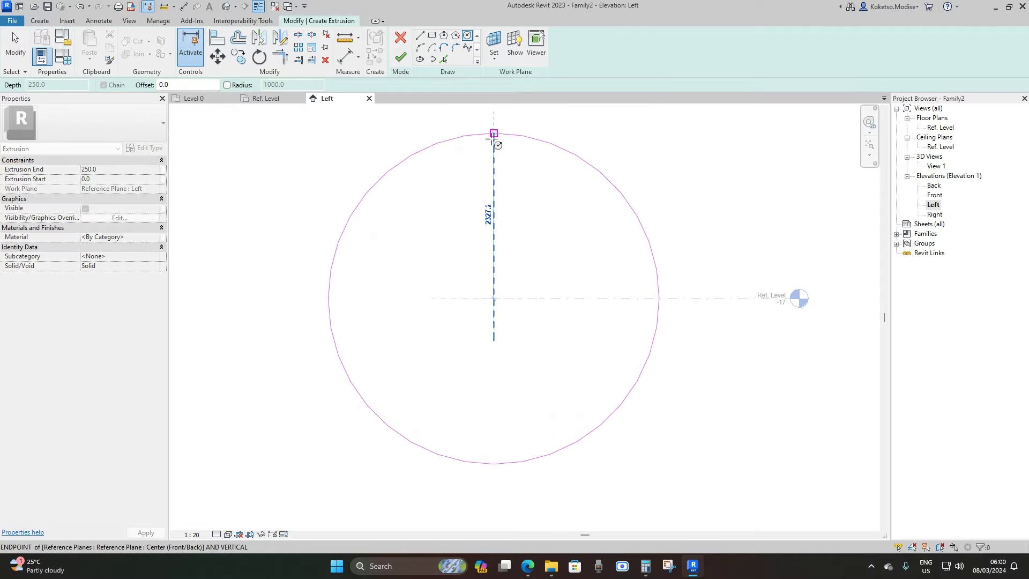
pyautogui.moveTo(490, 132); pyautogui.dragTo(487, 184, button='middle')
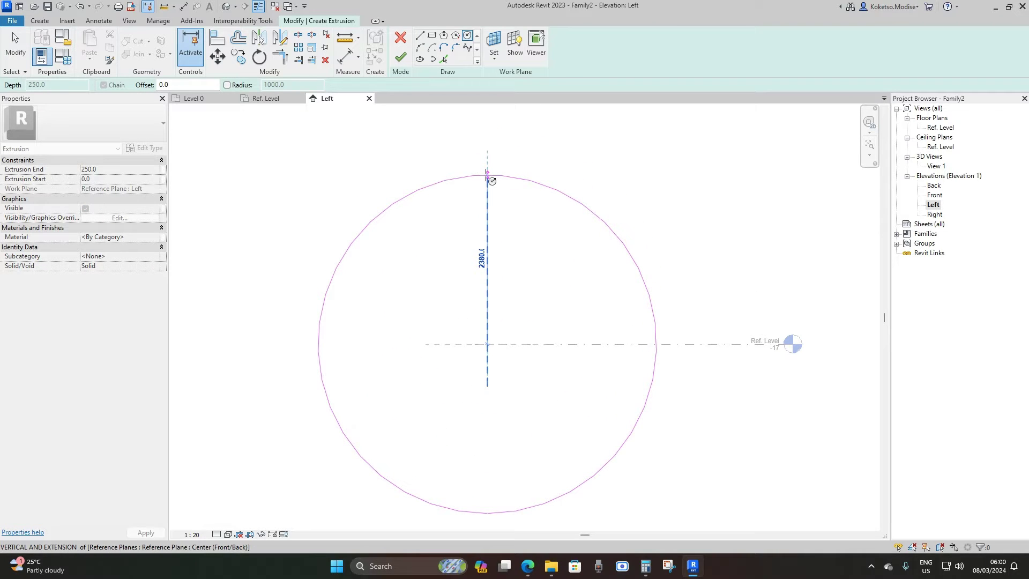
pyautogui.scroll(-1, 487, 177)
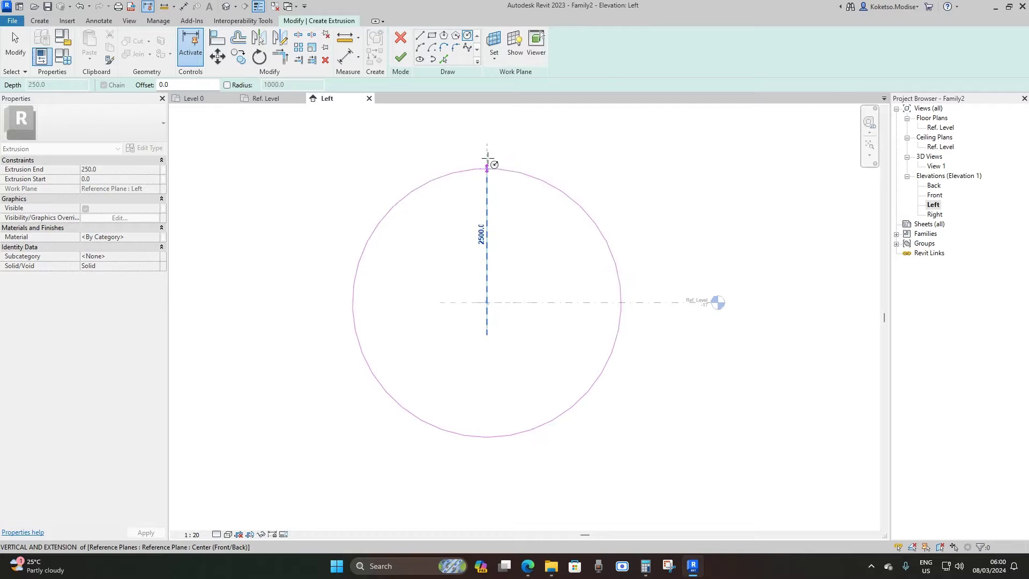
pyautogui.moveTo(489, 121); pyautogui.dragTo(489, 165, button='middle')
pyautogui.scroll(-1, 487, 189)
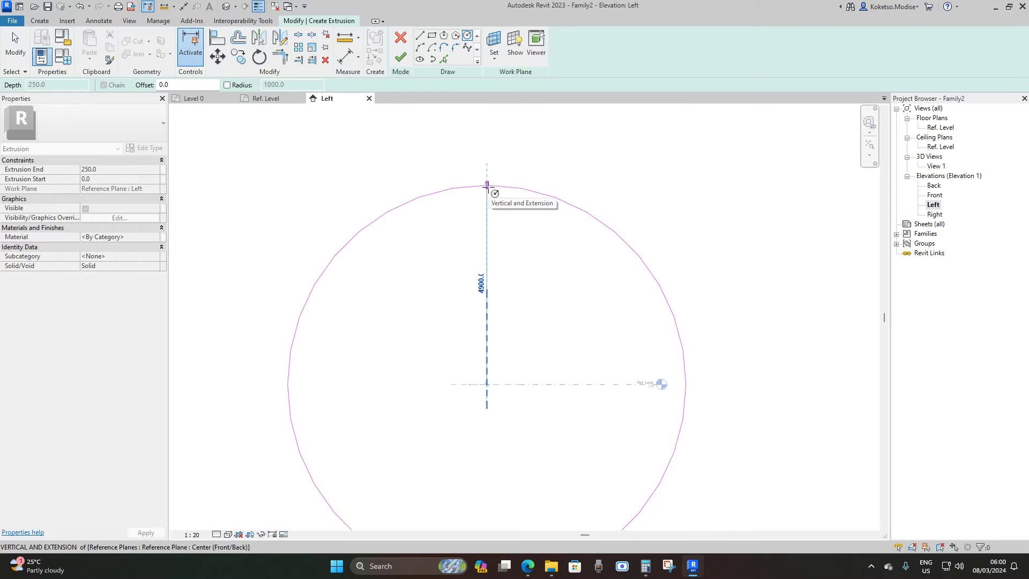
pyautogui.write('5500')
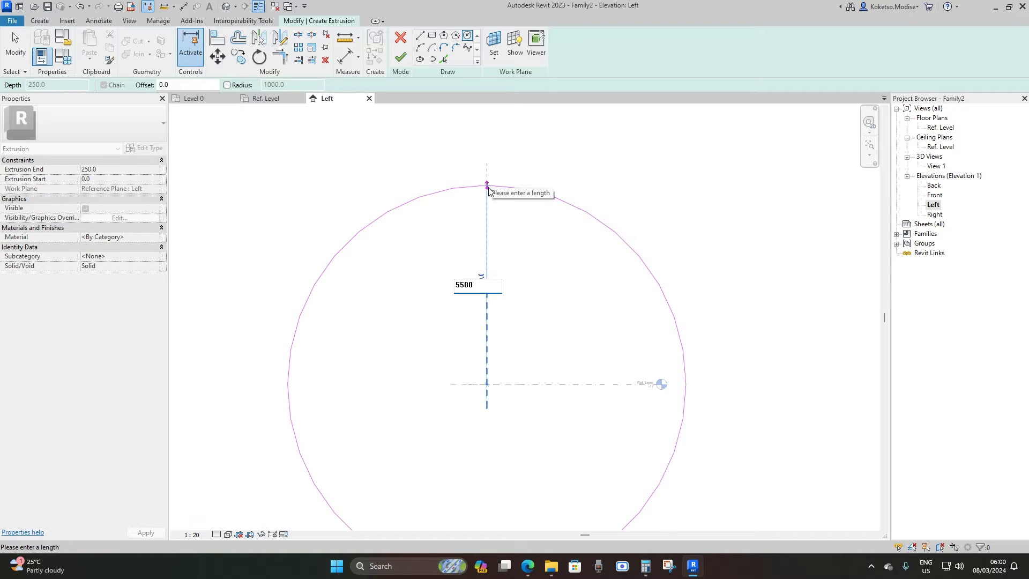
pyautogui.press('Return')
pyautogui.scroll(-4, 499, 194)
pyautogui.scroll(1, 491, 290)
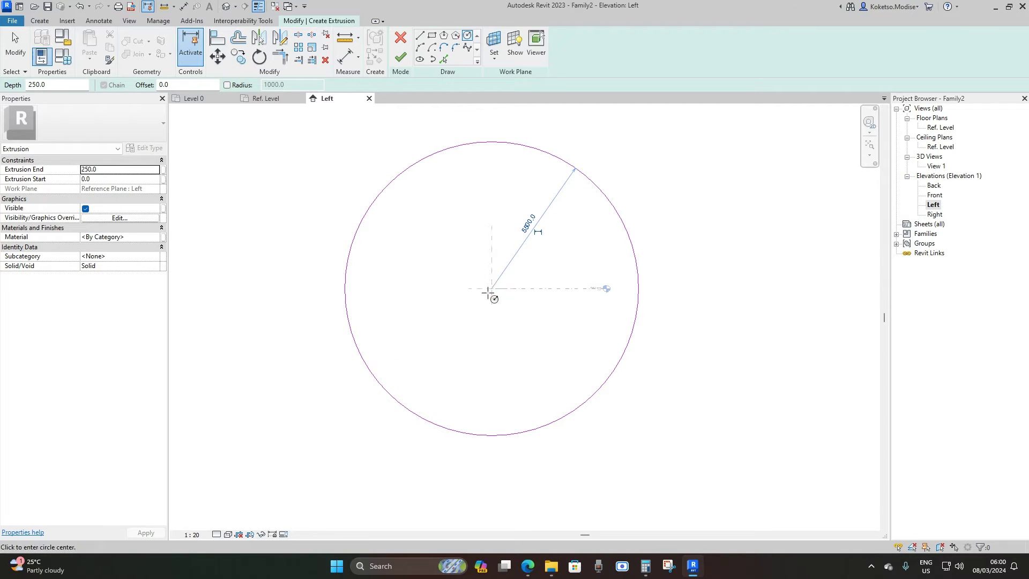
# Sketch a concentric inner circle with a radius of about 5100 mm inside the outer circle.
pyautogui.click(491, 289)
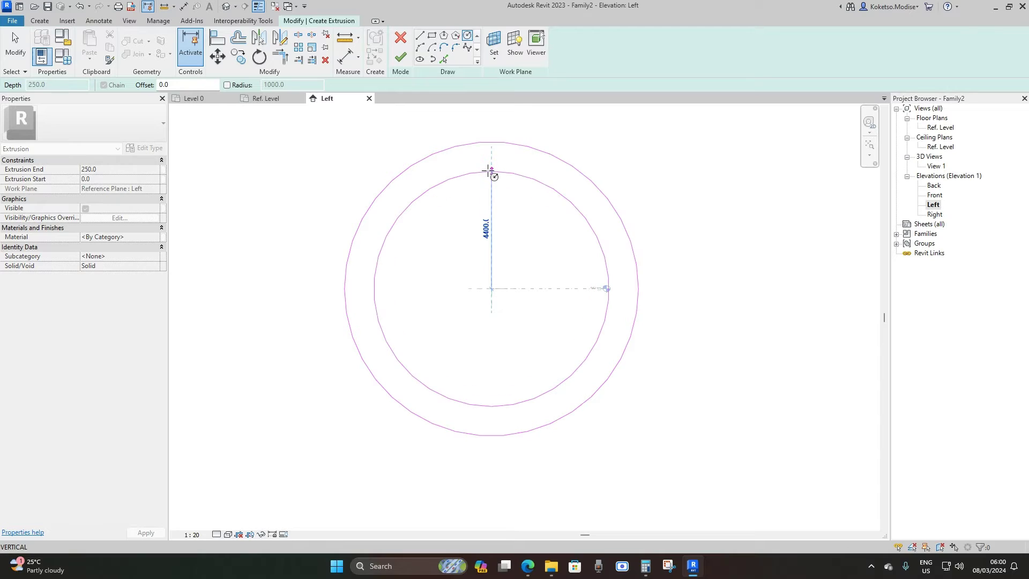
pyautogui.click(491, 152)
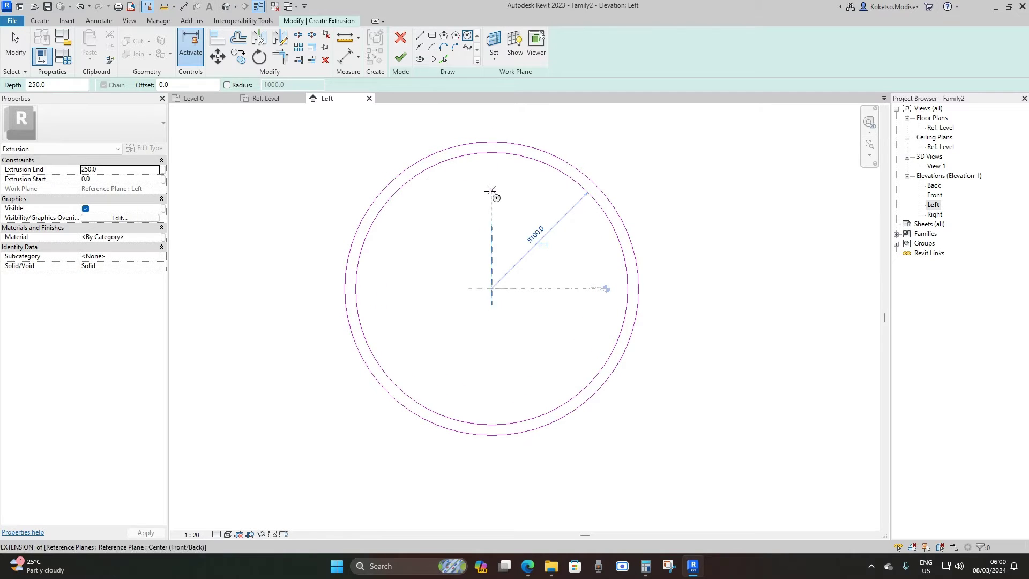
pyautogui.press('Escape')
pyautogui.press('Escape')
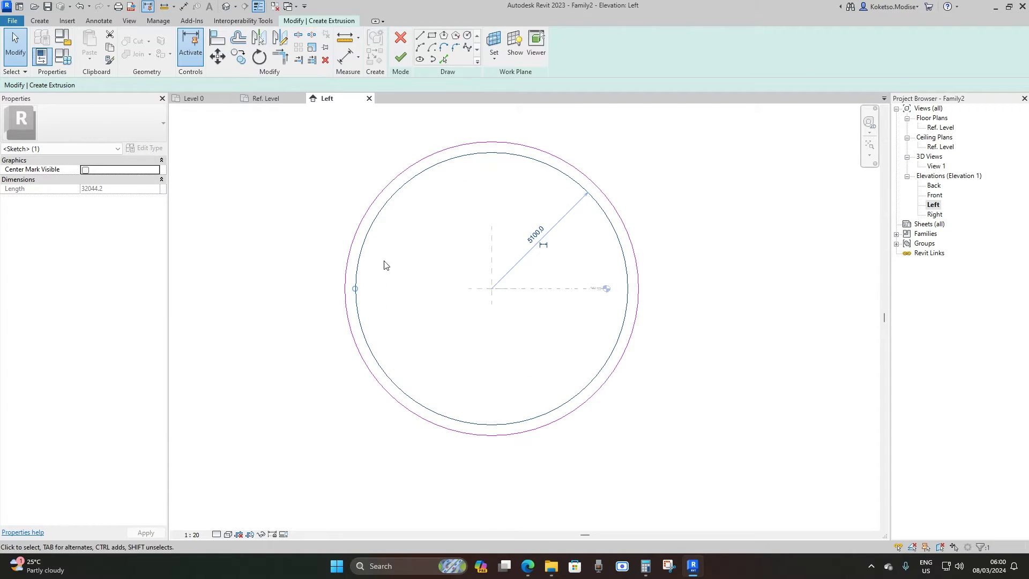
# Set the inner circle's radius to 5400 mm.
pyautogui.click(535, 239)
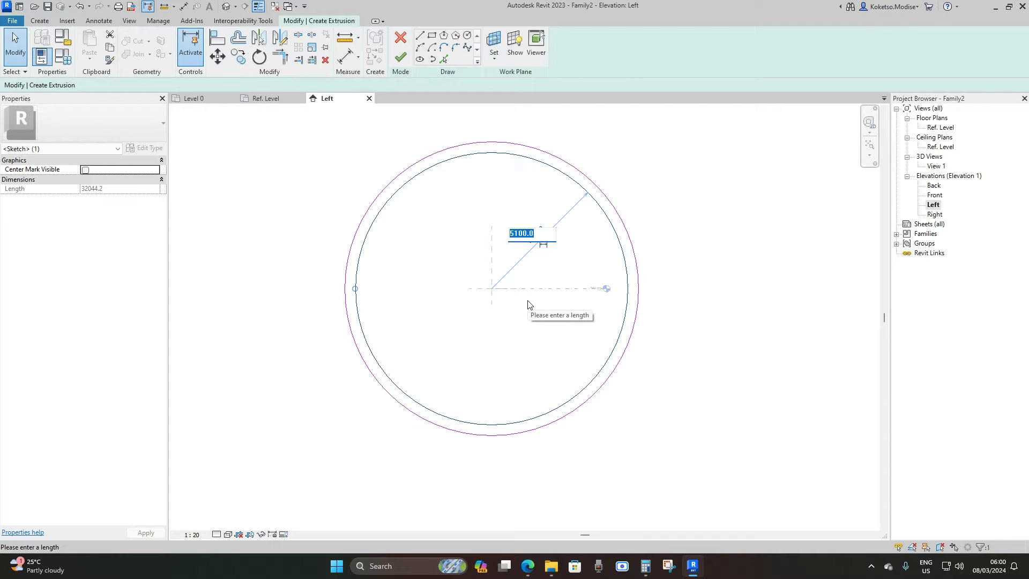
pyautogui.write('5')
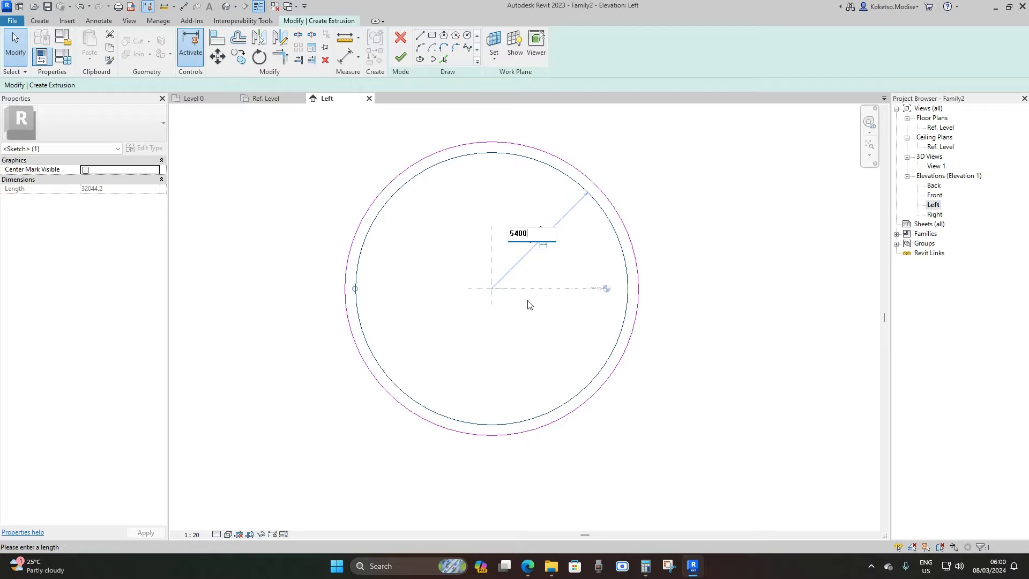
pyautogui.write('400')
pyautogui.press('Return')
# Reduce the inner circle's radius to widen the ring between the two circles.
pyautogui.click(536, 234)
pyautogui.write('5')
pyautogui.press('Return')
pyautogui.click(529, 344)
pyautogui.scroll(2, 547, 304)
pyautogui.scroll(-3, 542, 306)
# Assign the Concrete - Precast Concrete material to the ring extrusion and finish its sketch.
pyautogui.click(156, 237)
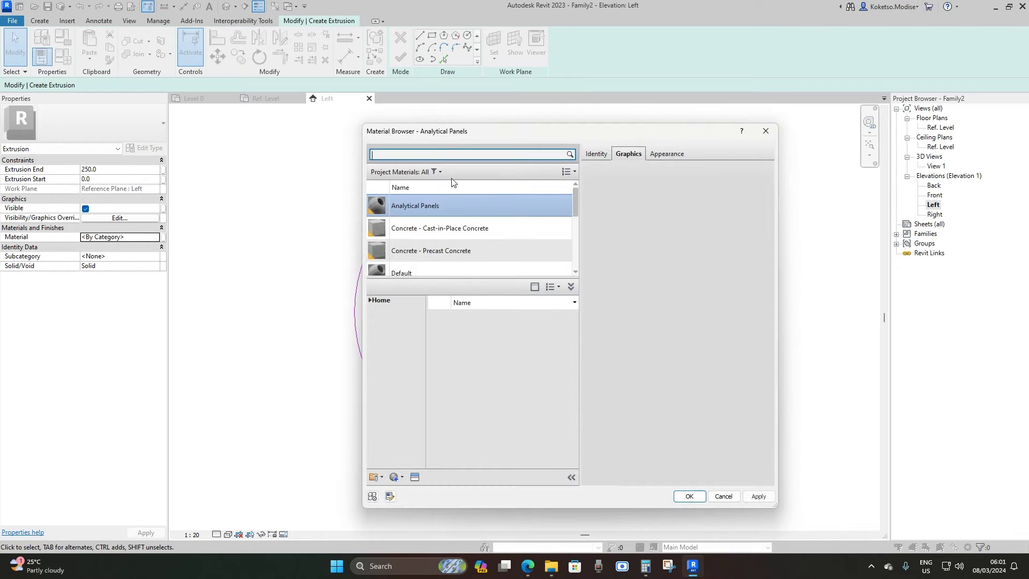
pyautogui.scroll(-1, 426, 247)
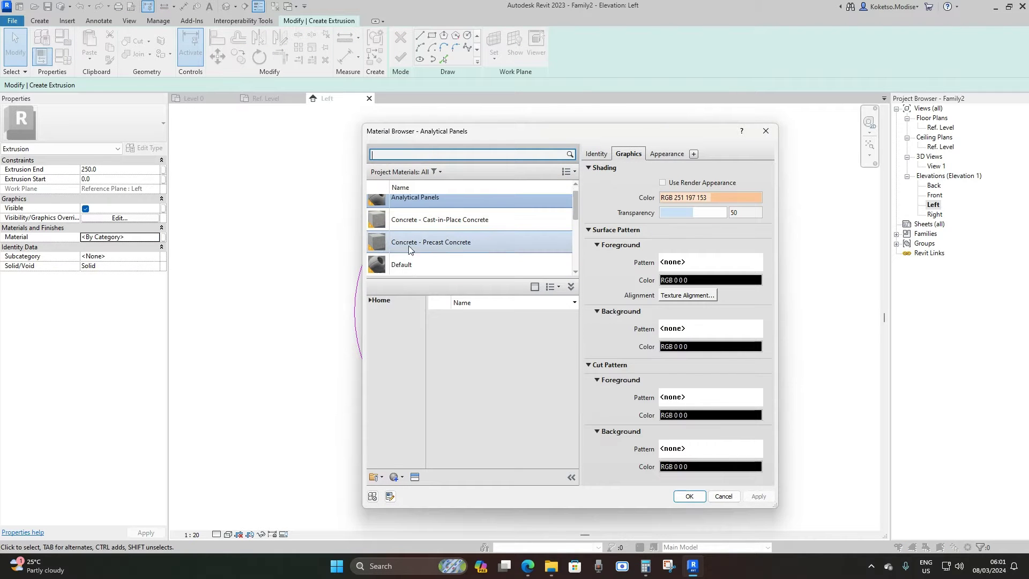
pyautogui.click(429, 241)
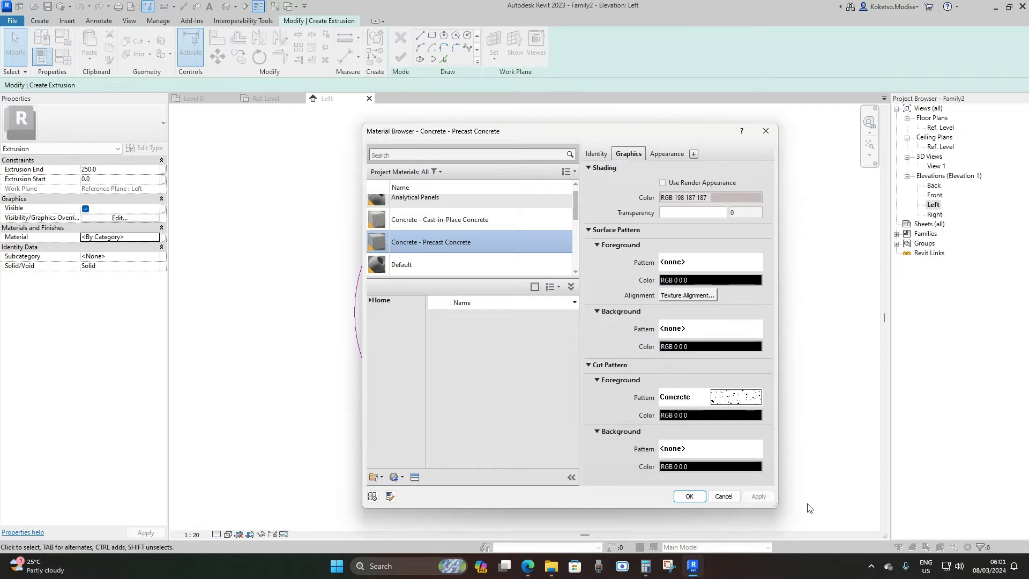
pyautogui.click(689, 495)
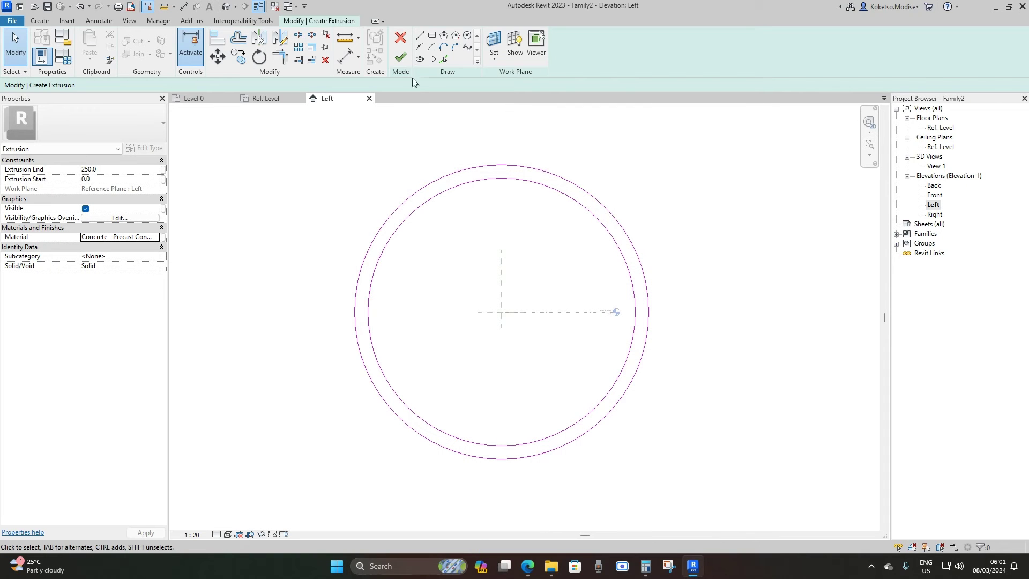
pyautogui.click(400, 57)
pyautogui.scroll(-2, 525, 207)
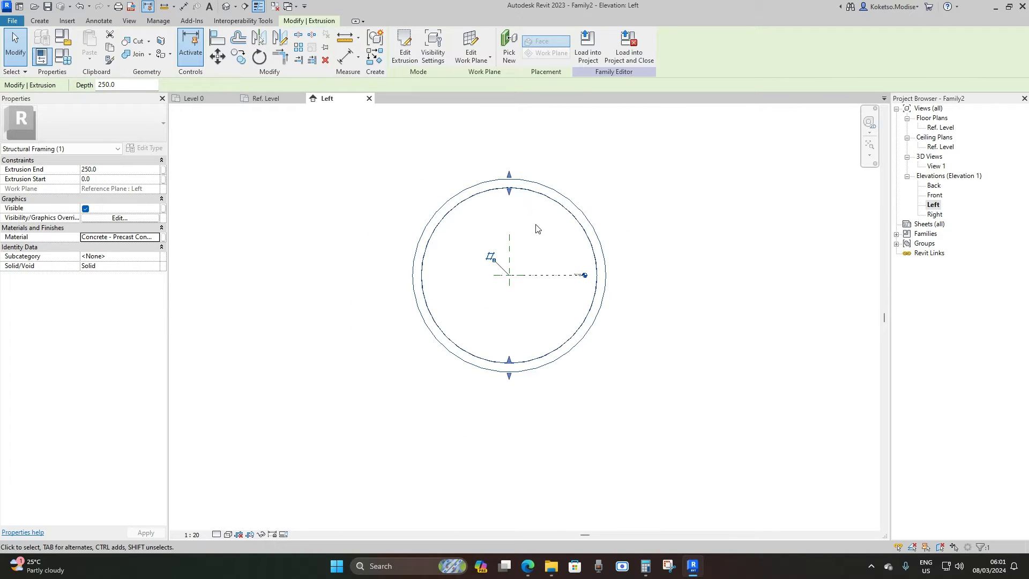
pyautogui.click(537, 229)
# Reopen the ring extrusion's sketch and add a diameter dimension to the outer circle.
pyautogui.scroll(2, 507, 177)
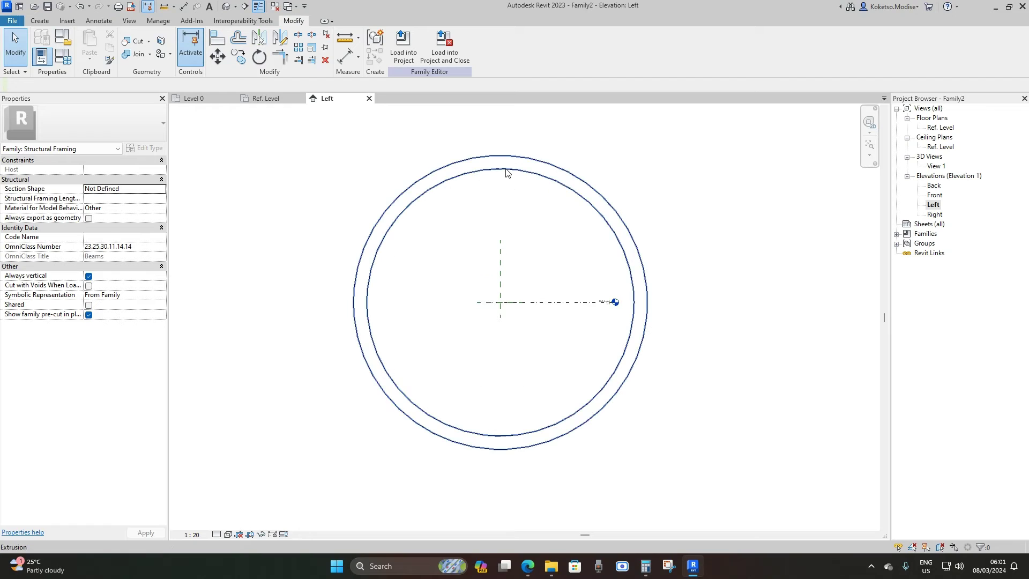
pyautogui.click(506, 171)
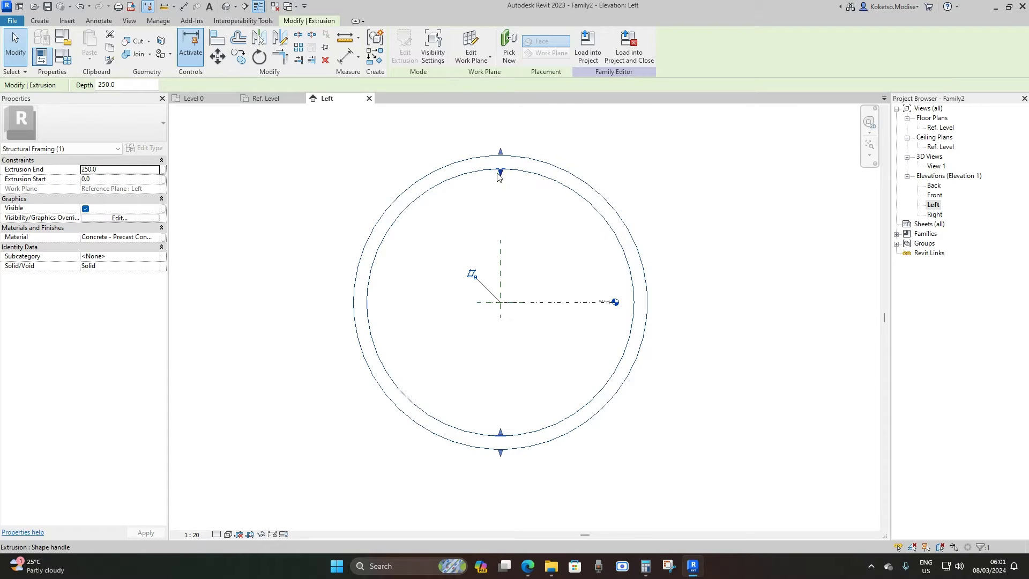
pyautogui.click(404, 48)
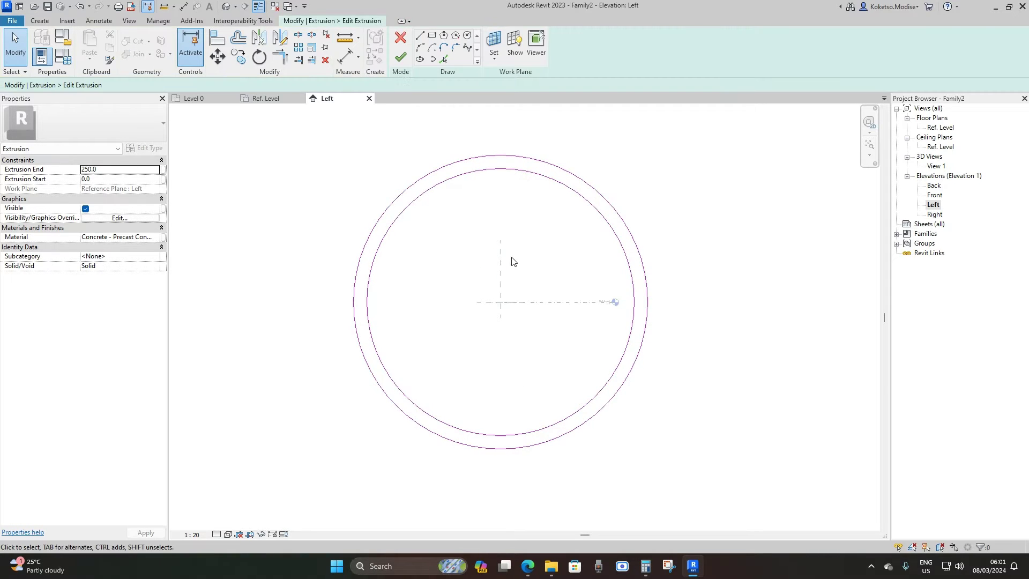
pyautogui.click(182, 6)
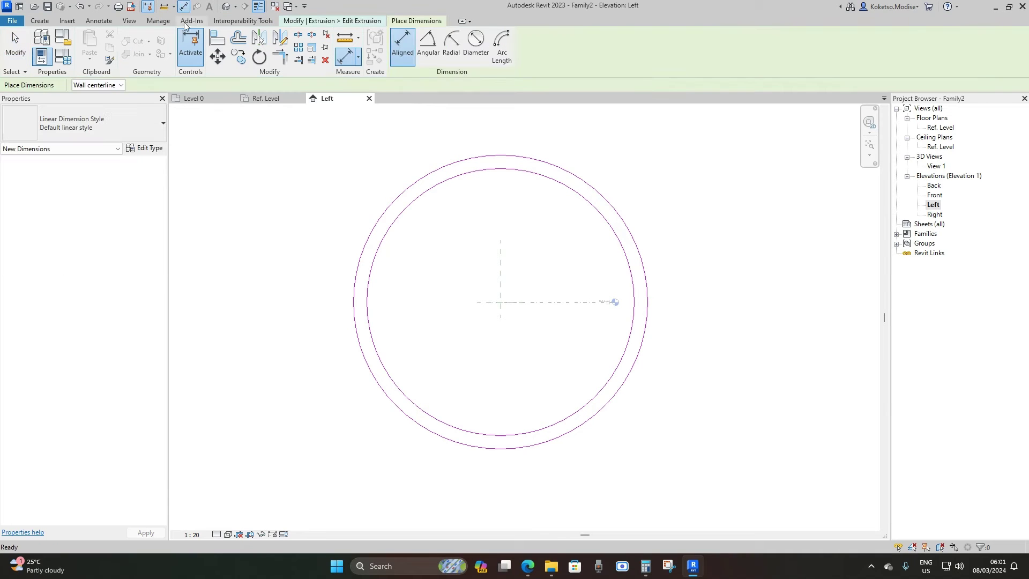
pyautogui.click(463, 51)
pyautogui.click(619, 211)
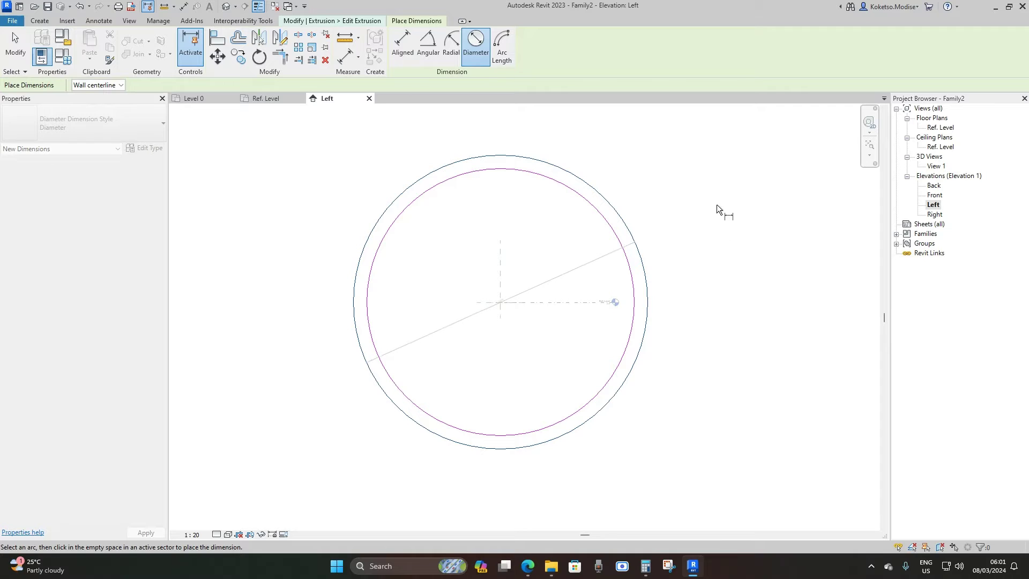
pyautogui.click(715, 176)
pyautogui.scroll(5, 503, 305)
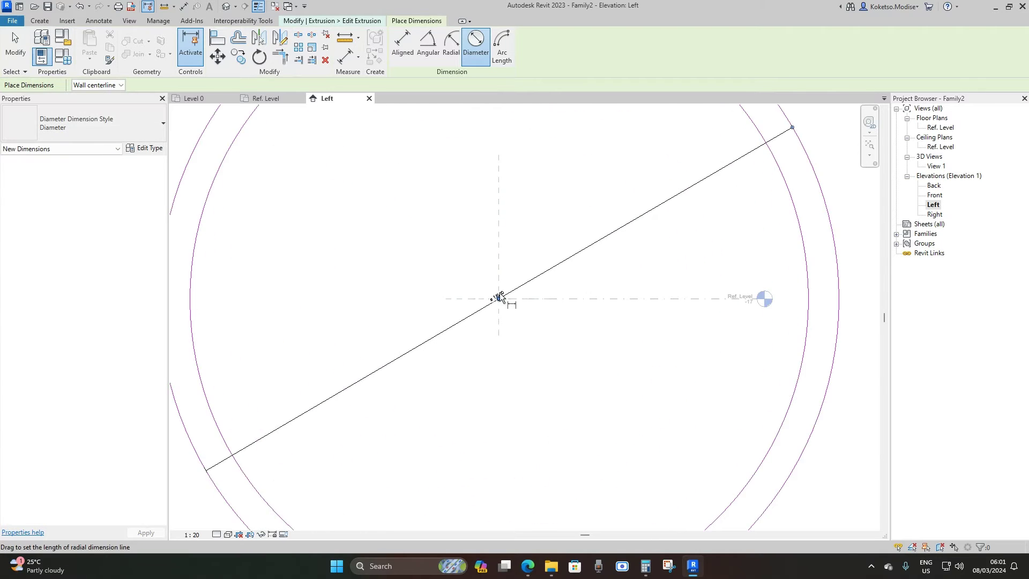
pyautogui.press('Escape')
# Label the outer circle's diameter dimension with a new family type parameter named OUTER DIAMETER.
pyautogui.click(516, 305)
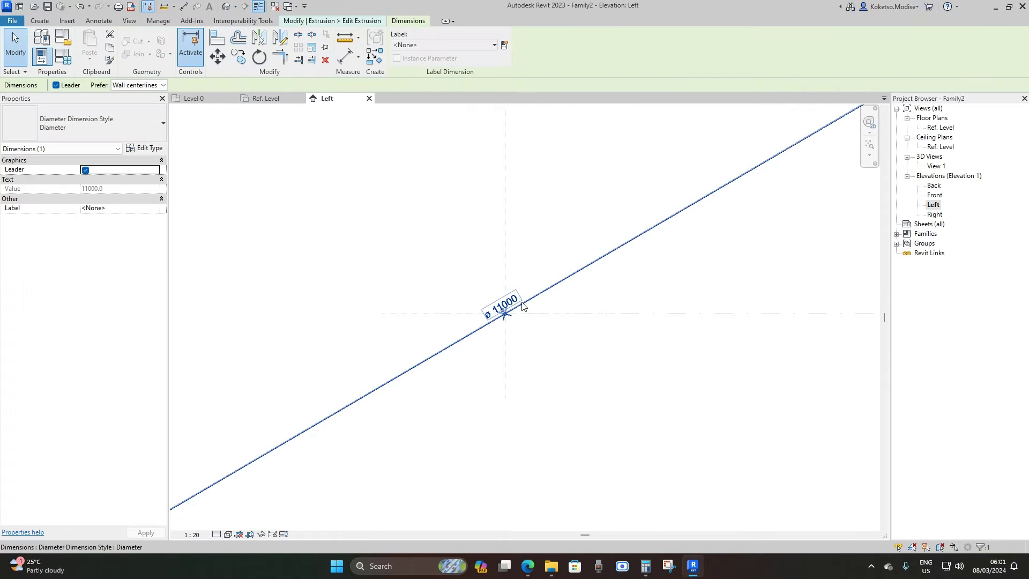
pyautogui.click(505, 46)
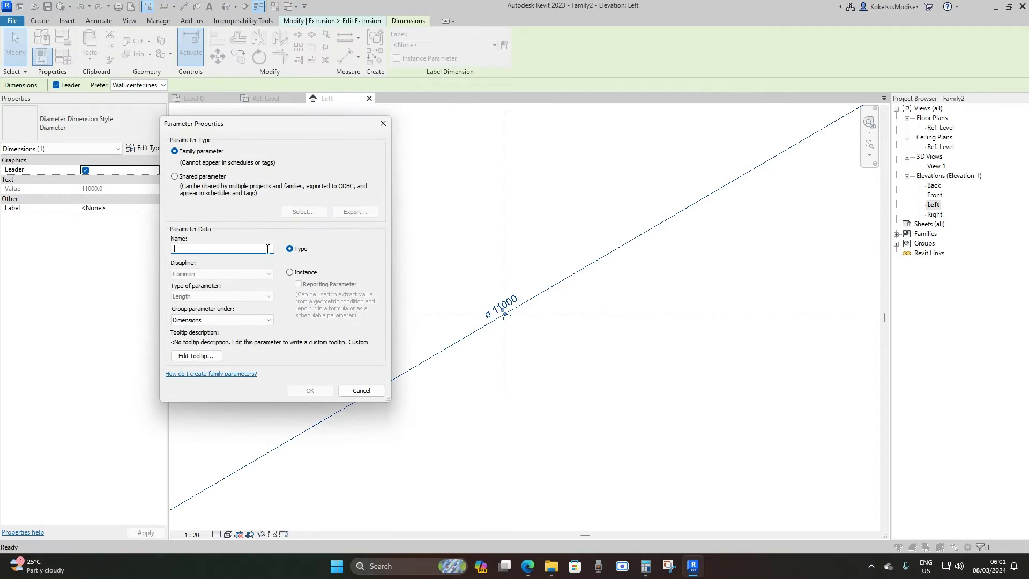
pyautogui.write('OUTER DIAMETER')
pyautogui.click(310, 391)
pyautogui.scroll(-5, 502, 342)
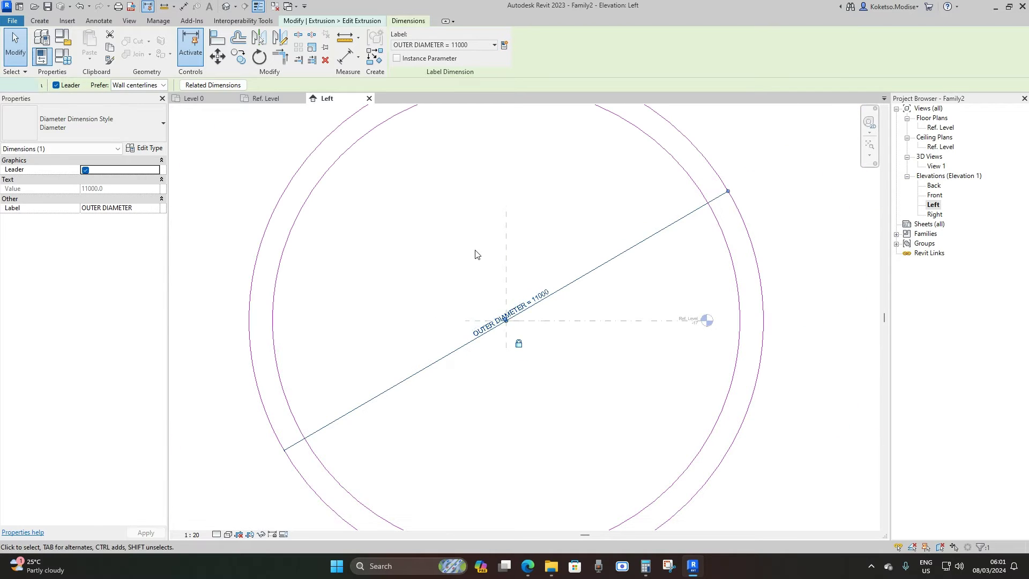
pyautogui.press('Escape')
# Add a diameter dimension to the inner circle of the ring sketch.
pyautogui.click(184, 6)
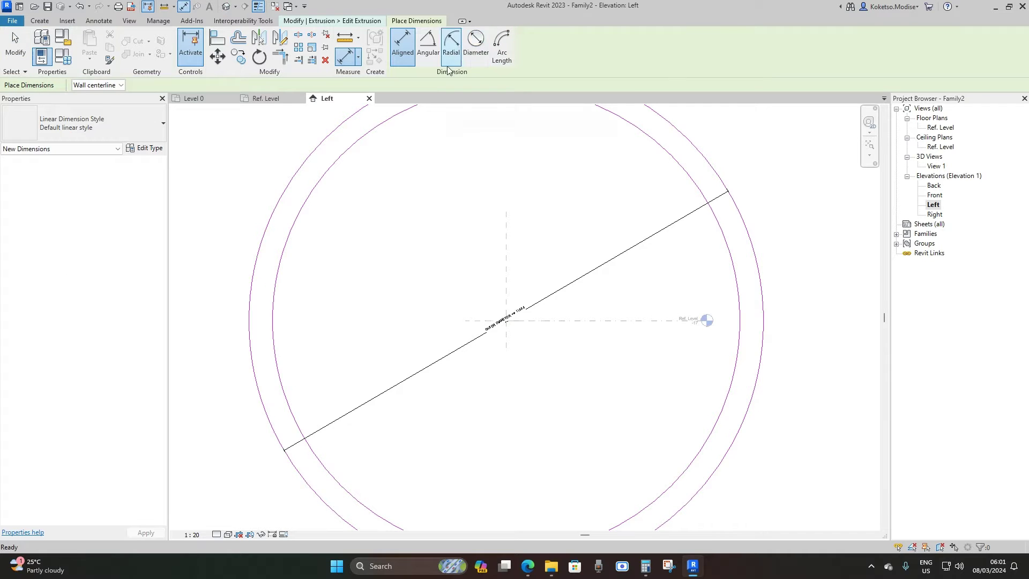
pyautogui.click(476, 46)
pyautogui.click(568, 123)
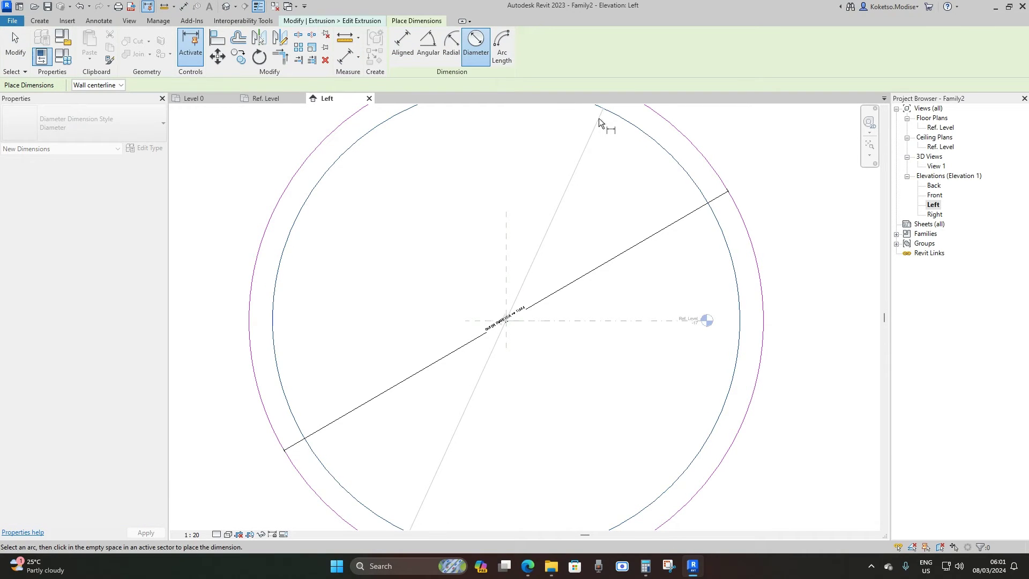
pyautogui.click(531, 274)
pyautogui.press('Escape')
# Label the inner circle's diameter dimension with a new type parameter named INNER DIAMETER and finish the ring sketch.
pyautogui.scroll(3, 486, 359)
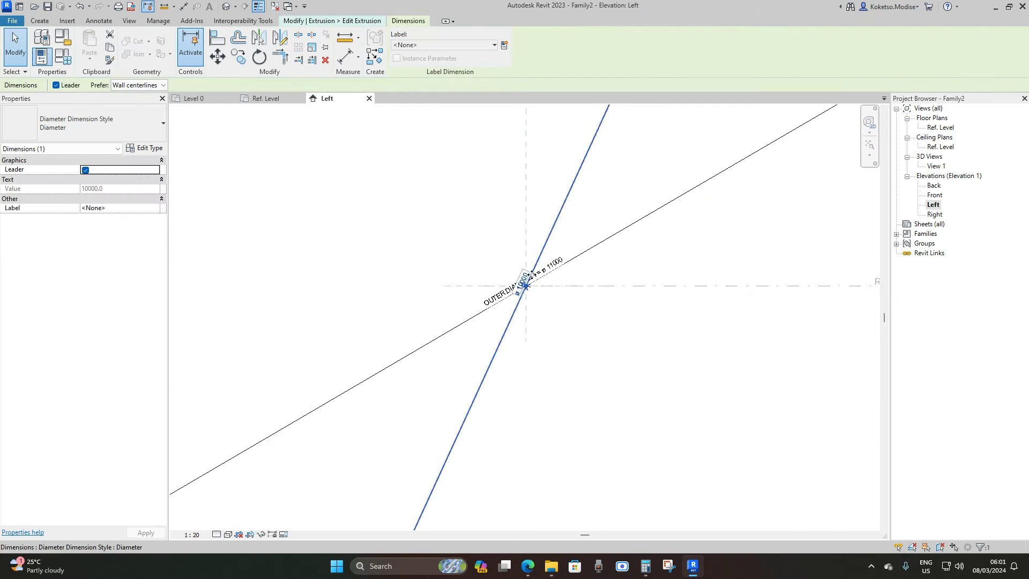
pyautogui.moveTo(573, 247); pyautogui.dragTo(528, 265, button='middle')
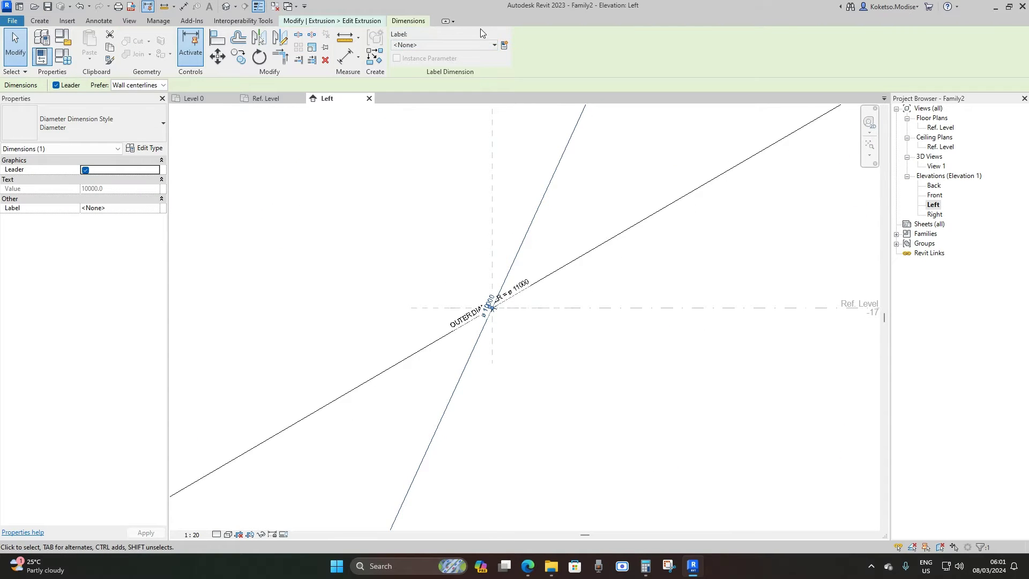
pyautogui.click(504, 45)
pyautogui.write('I')
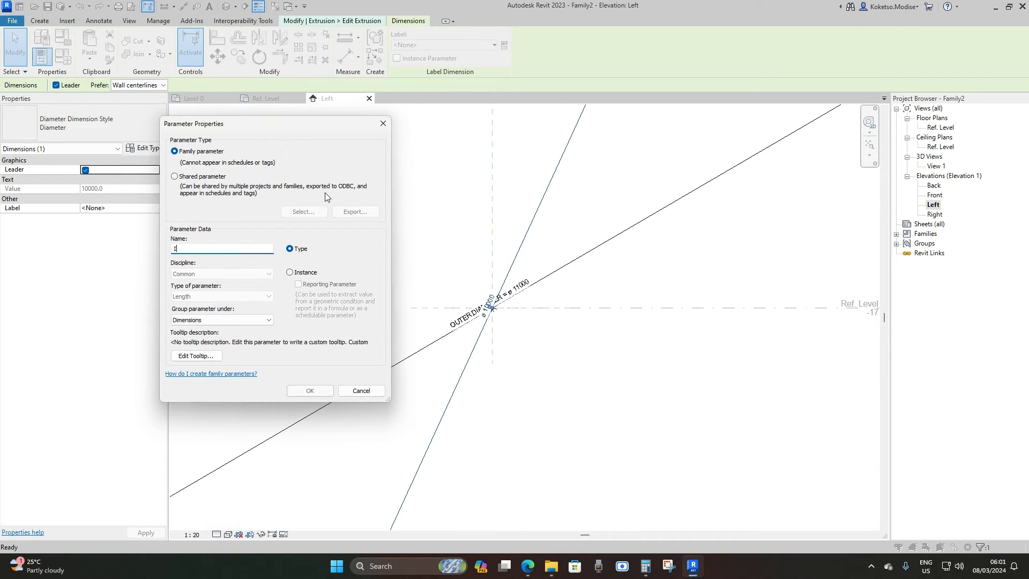
pyautogui.write('NNER DIAMETER')
pyautogui.click(321, 391)
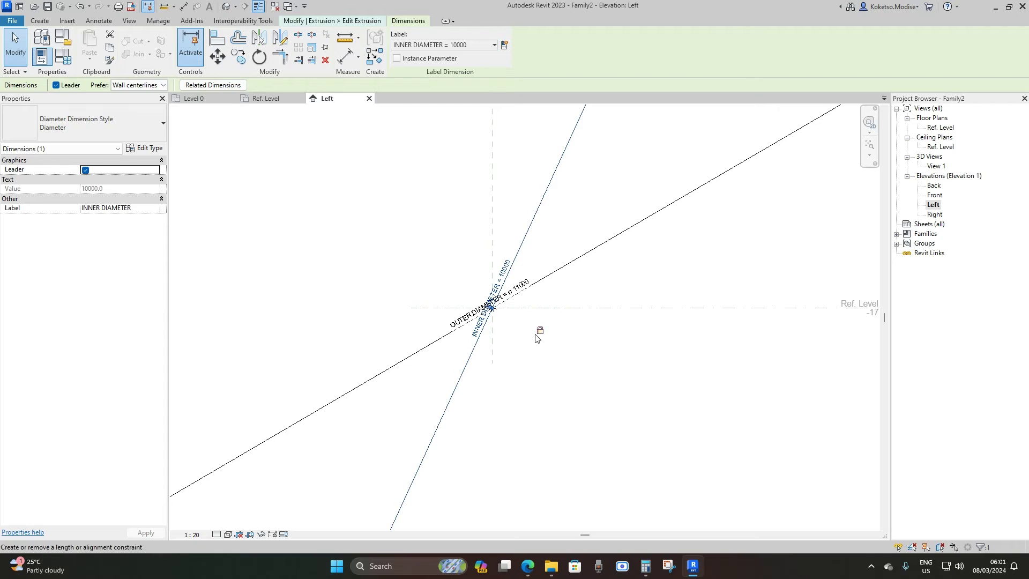
pyautogui.scroll(-4, 482, 258)
pyautogui.click(471, 191)
pyautogui.click(399, 58)
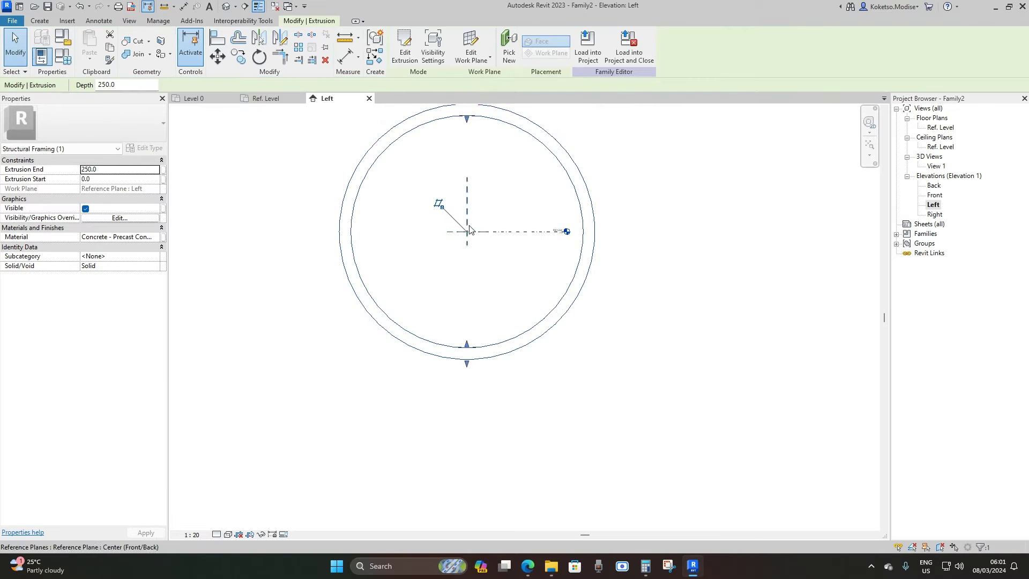
# In the Ref. Level floor plan, stretch both ends of the ring extrusion to the reference planes bounding the Length dimension.
pyautogui.doubleClick(941, 127)
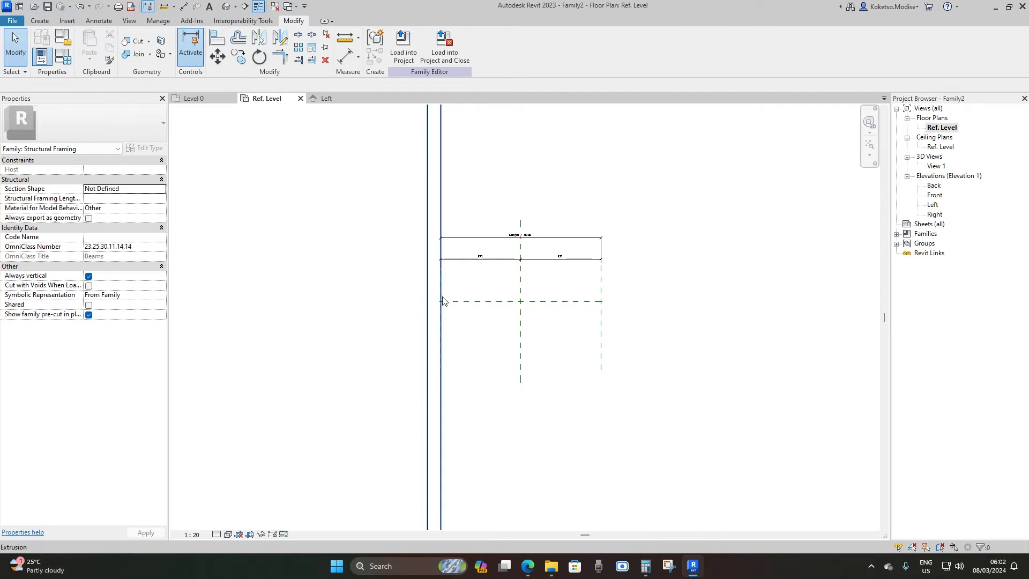
pyautogui.click(436, 316)
pyautogui.moveTo(439, 294); pyautogui.dragTo(682, 299)
pyautogui.scroll(1, 674, 304)
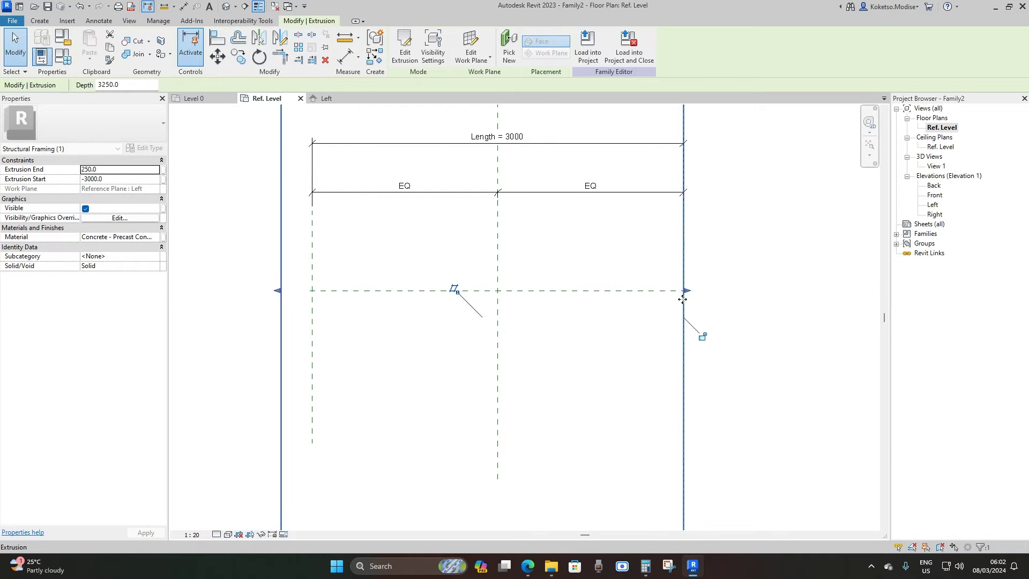
pyautogui.moveTo(280, 292); pyautogui.dragTo(313, 294)
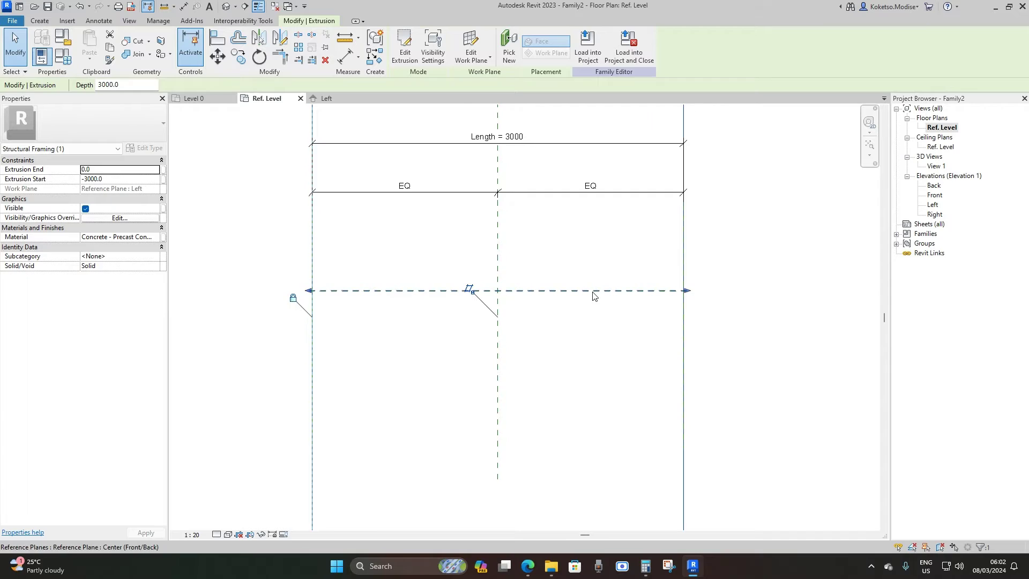
pyautogui.scroll(-3, 595, 294)
pyautogui.press('Escape')
pyautogui.scroll(-2, 594, 315)
pyautogui.scroll(1, 549, 297)
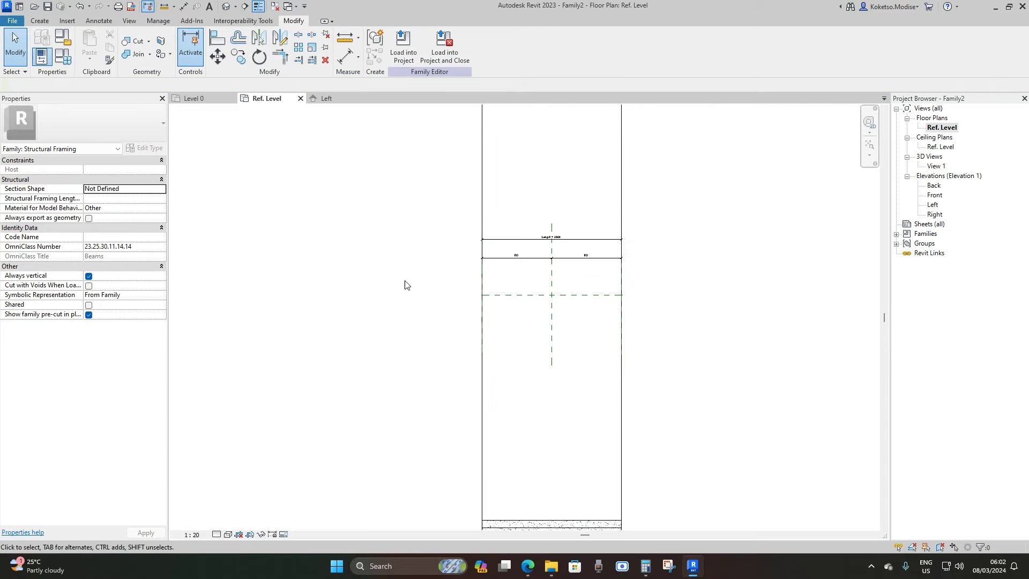
# In the Left elevation, start a new extrusion on the Left reference plane.
pyautogui.click(328, 98)
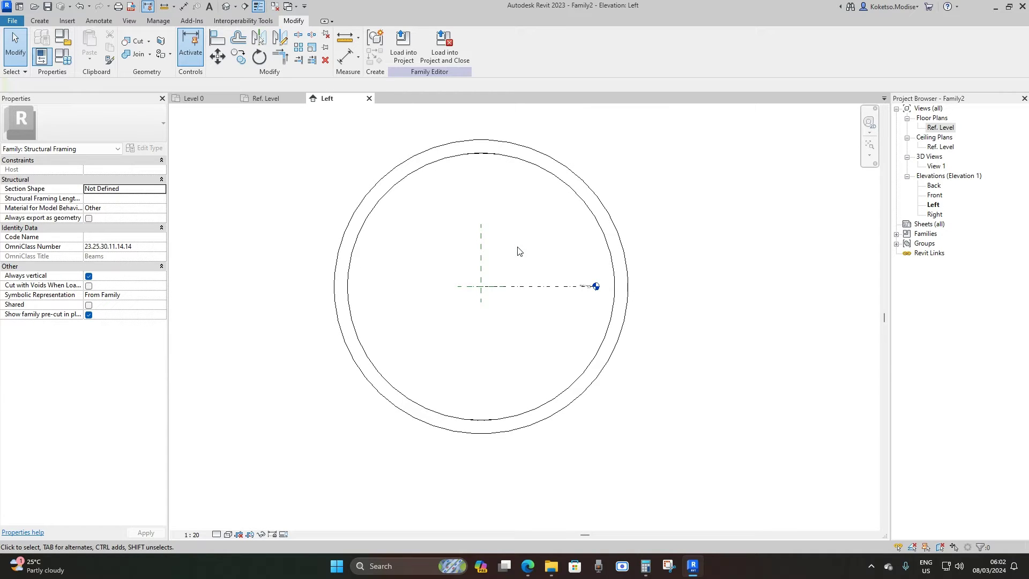
pyautogui.click(46, 22)
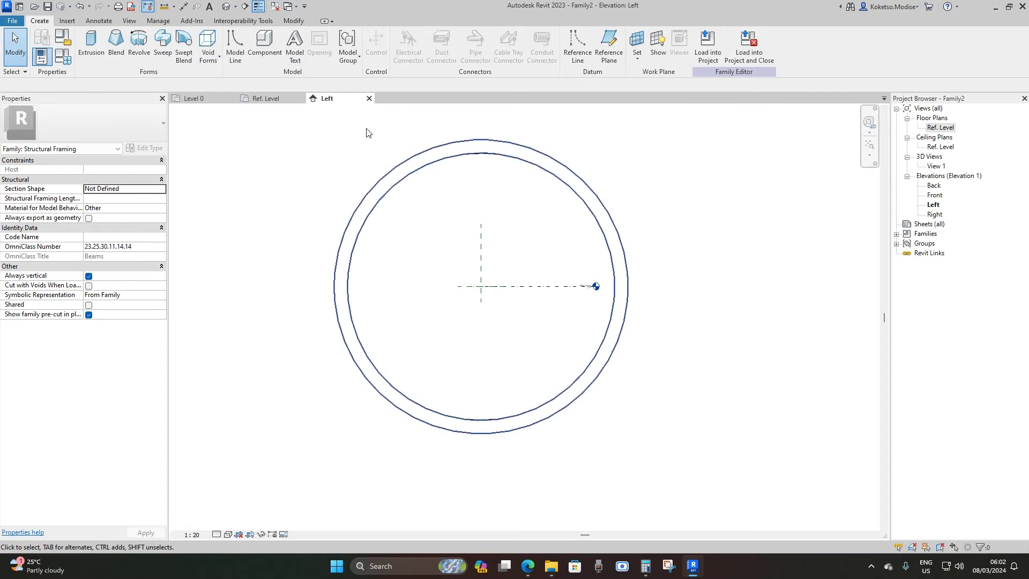
pyautogui.click(91, 47)
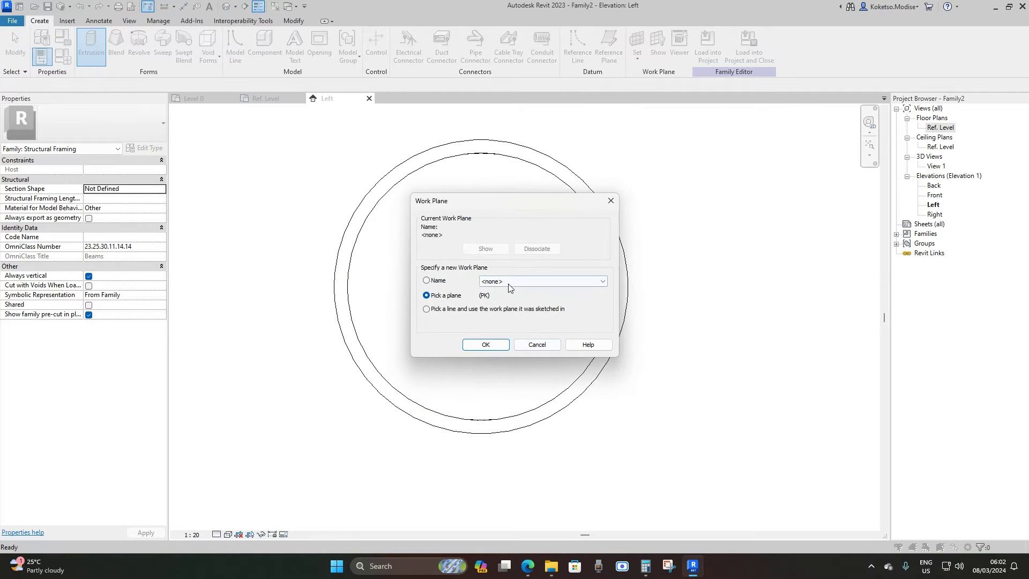
pyautogui.click(541, 281)
pyautogui.click(485, 345)
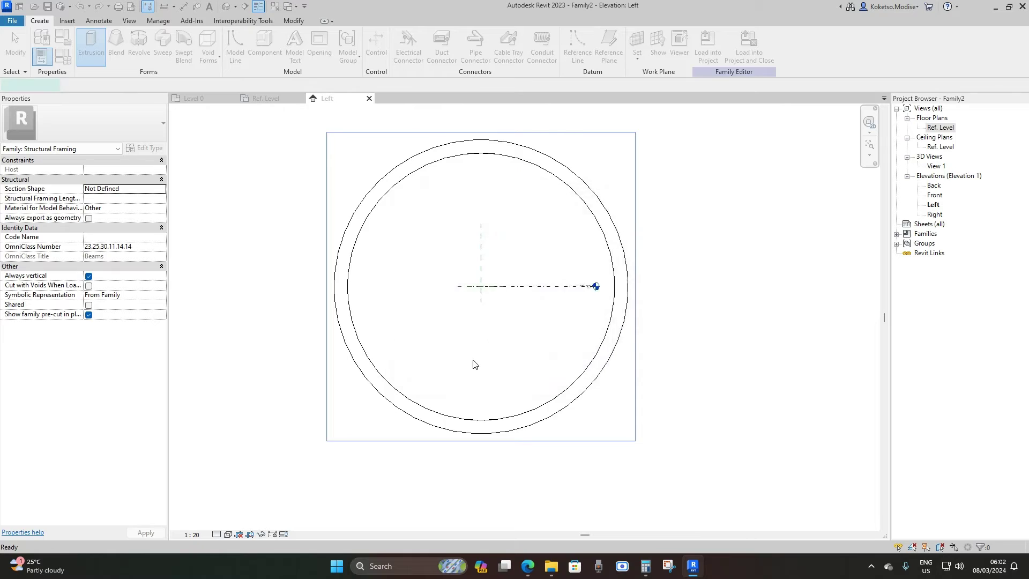
# Sketch a horizontal chord line about 5400 mm long across the lower part of the ring's inner circle.
pyautogui.scroll(2, 453, 369)
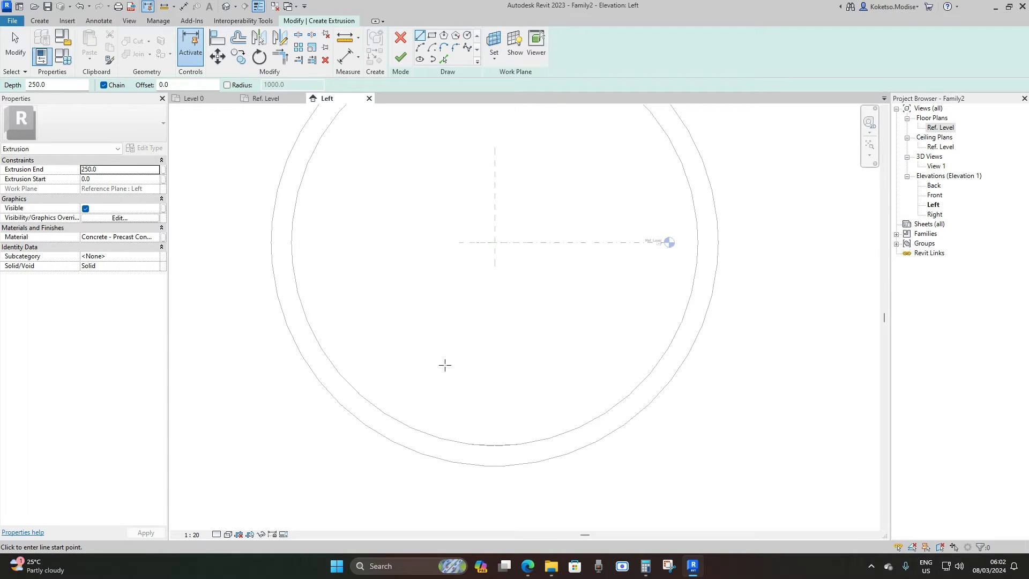
pyautogui.scroll(1, 445, 385)
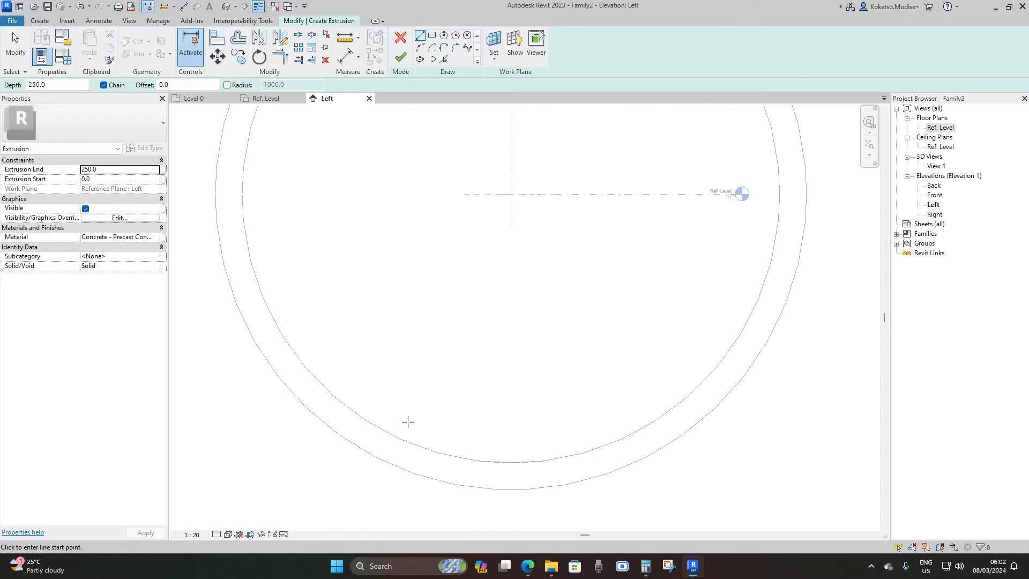
pyautogui.scroll(-2, 413, 379)
pyautogui.scroll(2, 413, 379)
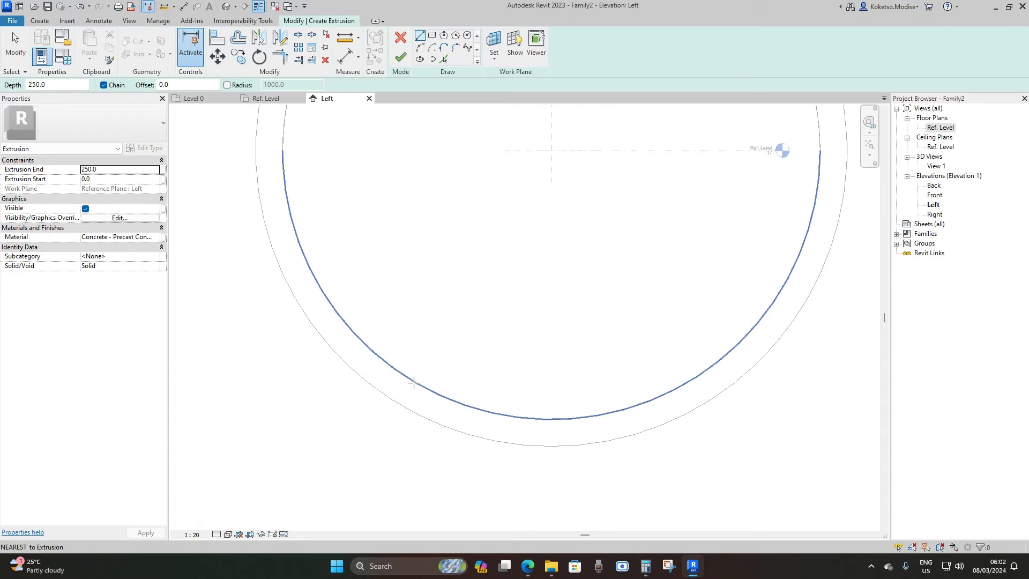
pyautogui.click(410, 379)
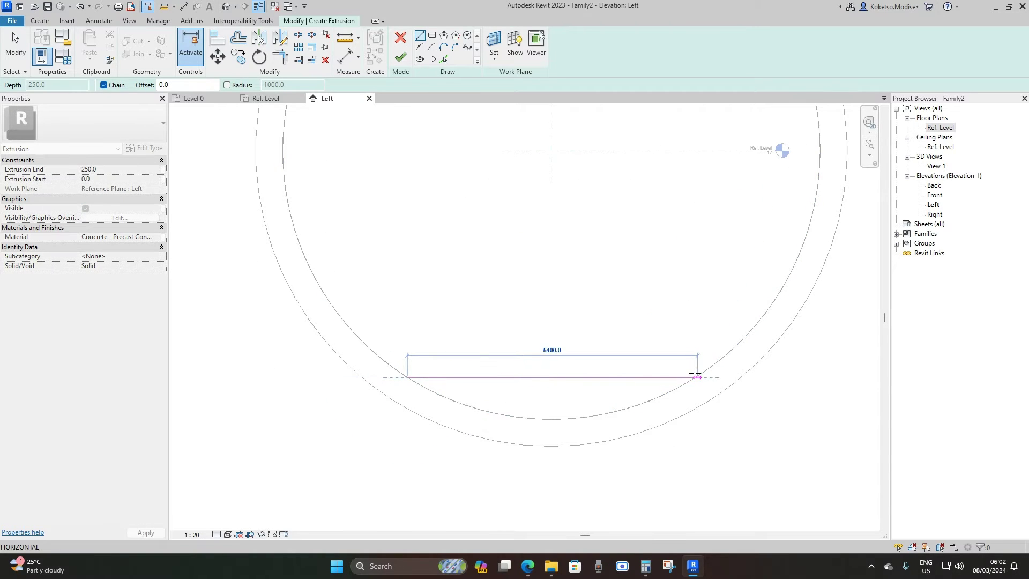
pyautogui.click(696, 377)
pyautogui.press('Escape')
pyautogui.press('Escape')
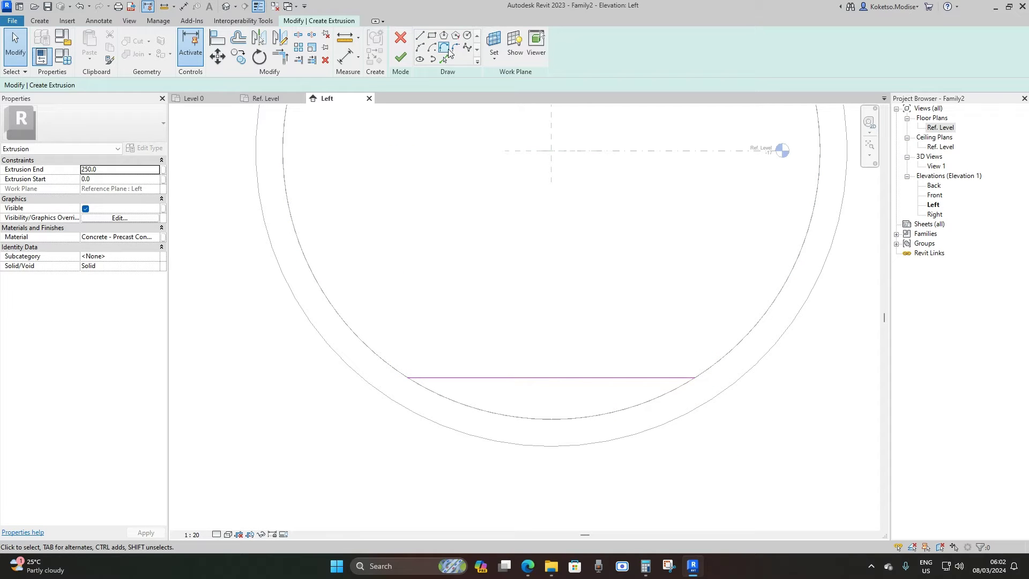
# Pick the ring's inner edge below the chord as a sketch line for the new extrusion.
pyautogui.click(446, 58)
pyautogui.scroll(3, 554, 422)
pyautogui.click(460, 347)
pyautogui.scroll(-3, 528, 388)
pyautogui.scroll(1, 443, 351)
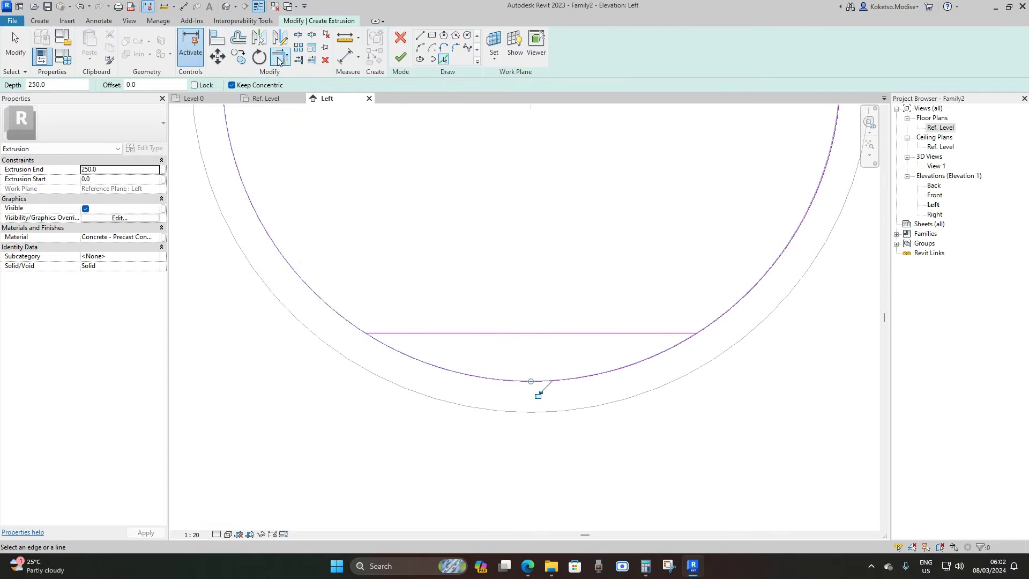
# Trim the picked arc and the chord to each other, leaving a closed segment profile at the ring's base.
pyautogui.click(278, 56)
pyautogui.click(393, 345)
pyautogui.click(664, 334)
pyautogui.scroll(-2, 471, 292)
pyautogui.press('Escape')
pyautogui.press('Escape')
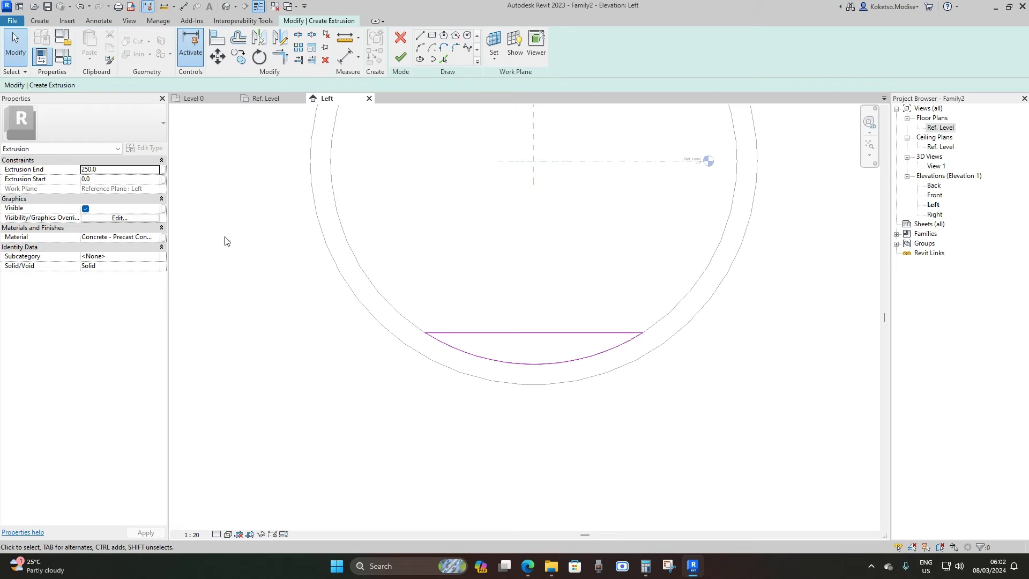
# Assign the Stone, Natural Soldier material from the library to the segment extrusion and finish its sketch.
pyautogui.click(160, 239)
pyautogui.click(160, 239)
pyautogui.write('STONE')
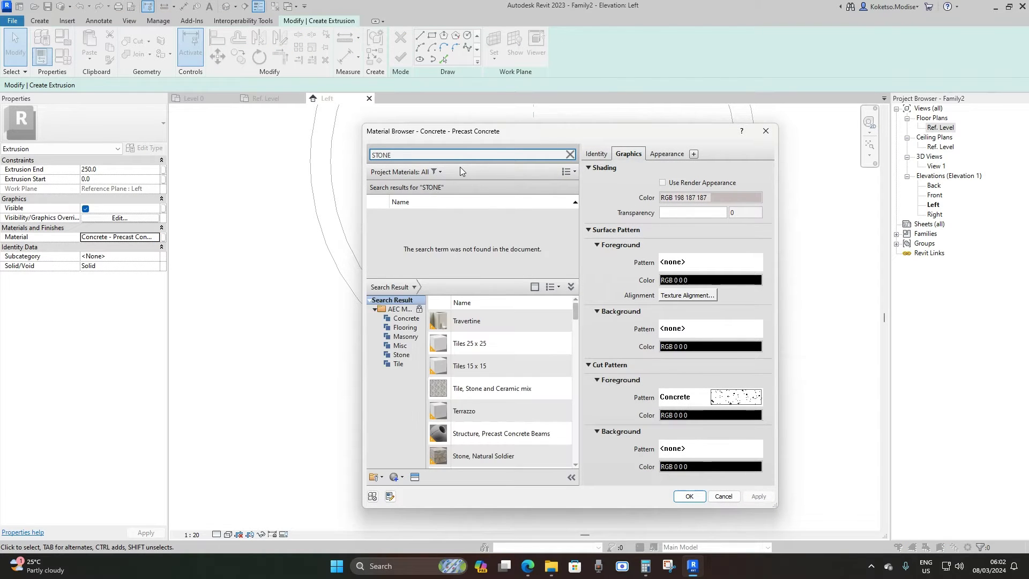
pyautogui.scroll(-1, 572, 320)
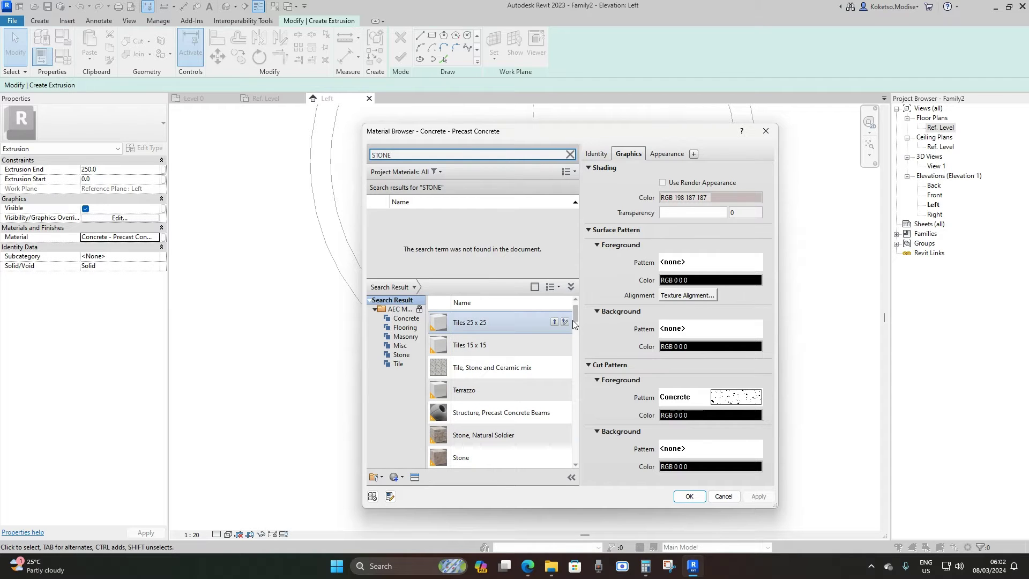
pyautogui.scroll(-3, 576, 313)
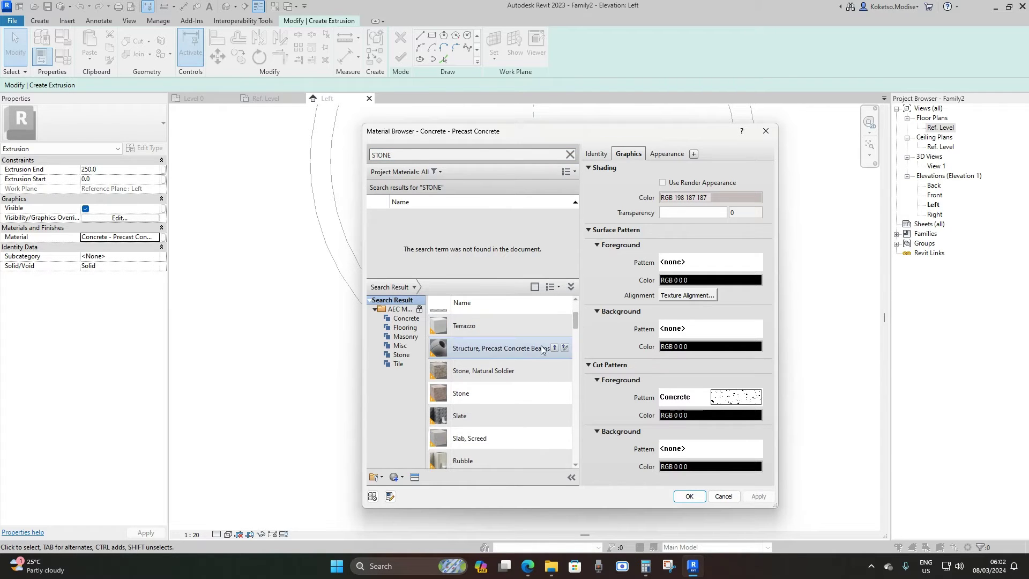
pyautogui.click(499, 371)
pyautogui.scroll(1, 568, 313)
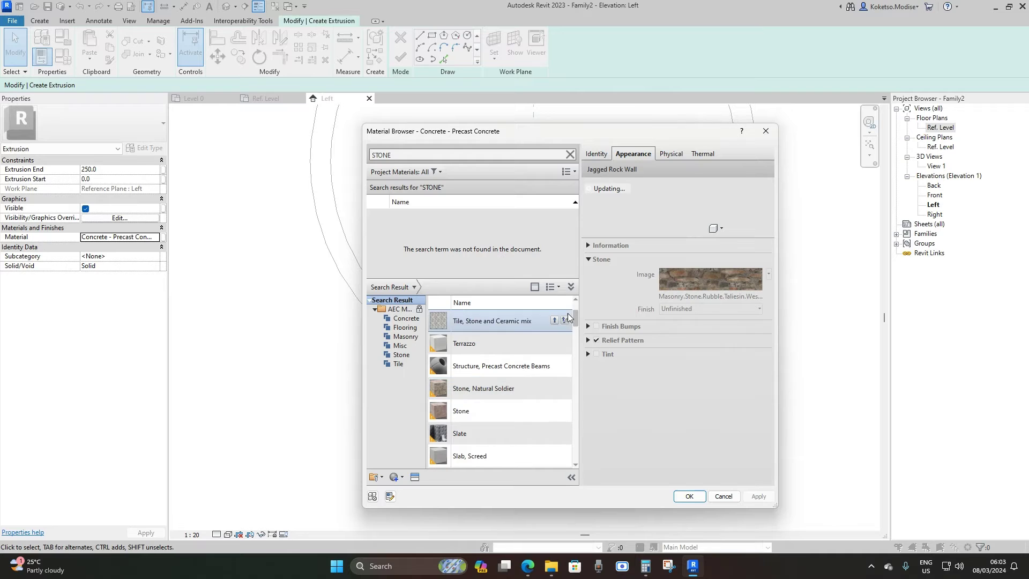
pyautogui.click(554, 387)
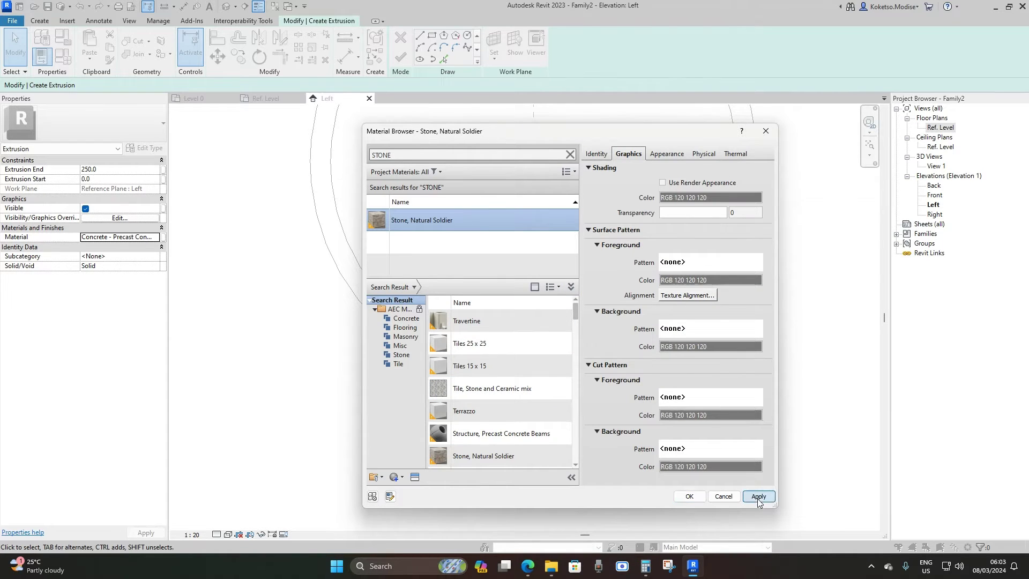
pyautogui.click(690, 496)
pyautogui.click(400, 57)
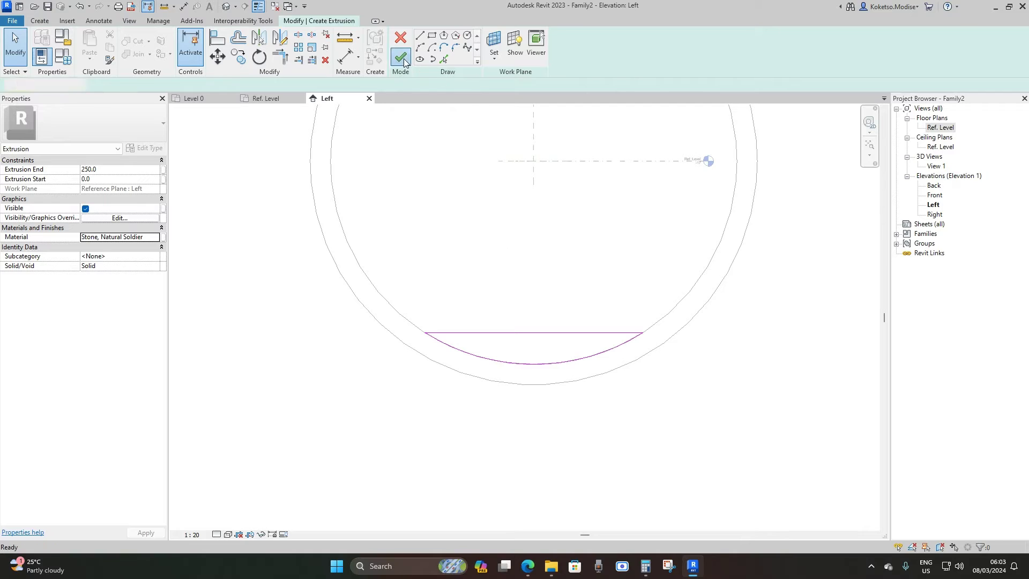
# In the Ref. Level plan, stretch the stone fill's ends to the Left and Right reference planes, and inspect it in 3D.
pyautogui.doubleClick(935, 129)
pyautogui.moveTo(486, 295); pyautogui.dragTo(621, 295)
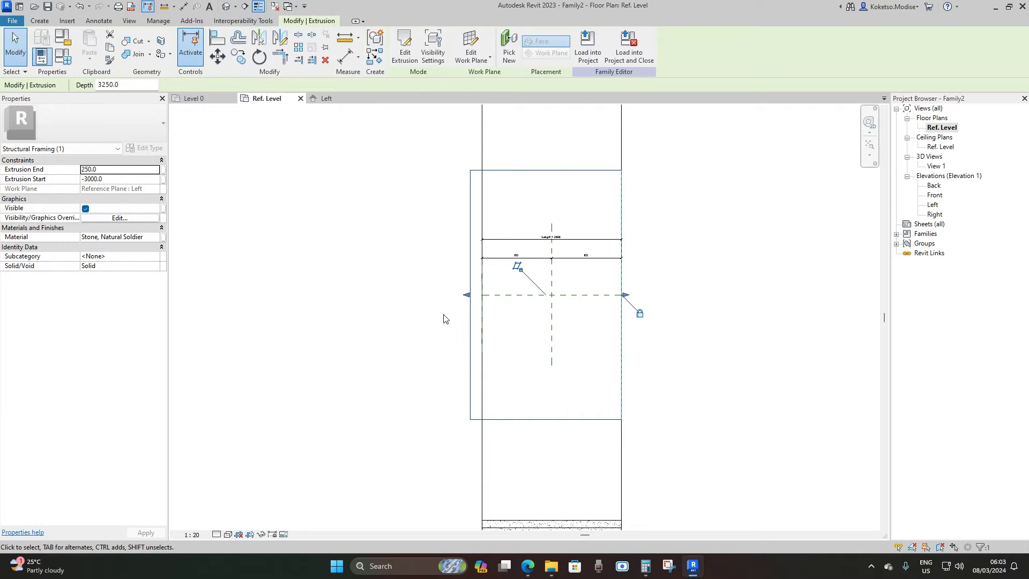
pyautogui.moveTo(466, 295); pyautogui.dragTo(480, 294)
pyautogui.scroll(1, 483, 298)
pyautogui.scroll(-2, 452, 278)
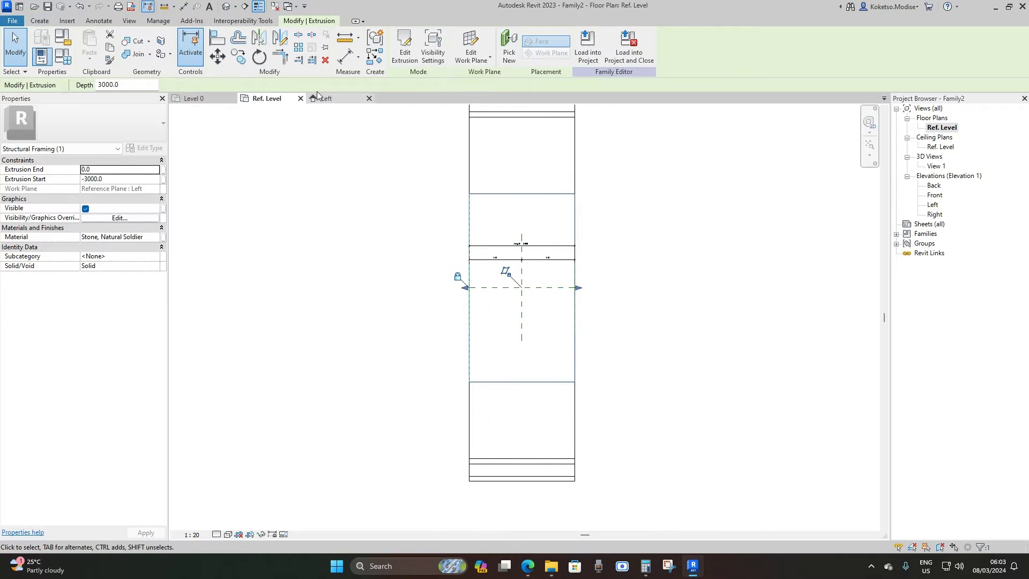
pyautogui.press('Escape')
pyautogui.click(228, 7)
pyautogui.keyDown('shift'); pyautogui.moveTo(467, 300); pyautogui.dragTo(616, 343, button='middle'); pyautogui.keyUp('shift')
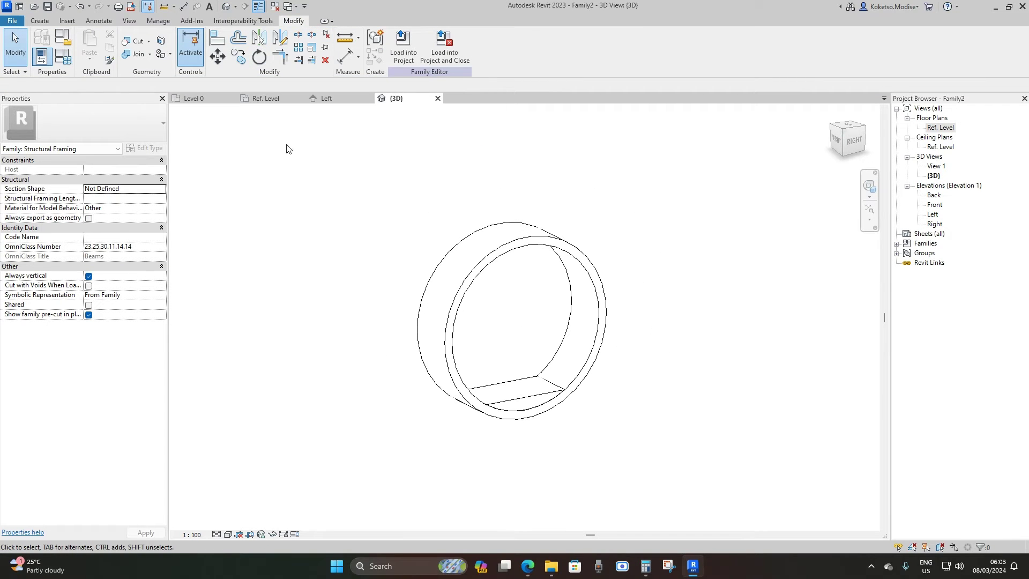
# In the Left elevation, start an extrusion on the Left reference plane and sketch a horizontal chord about 2000 mm below the ring's centre.
pyautogui.click(335, 98)
pyautogui.scroll(-2, 524, 282)
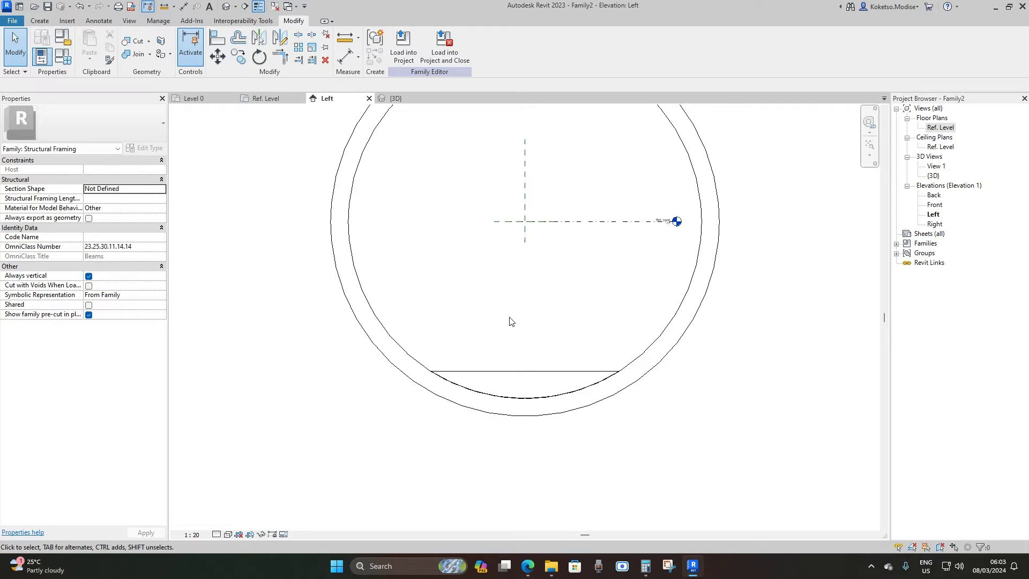
pyautogui.moveTo(510, 321); pyautogui.dragTo(459, 338, button='middle')
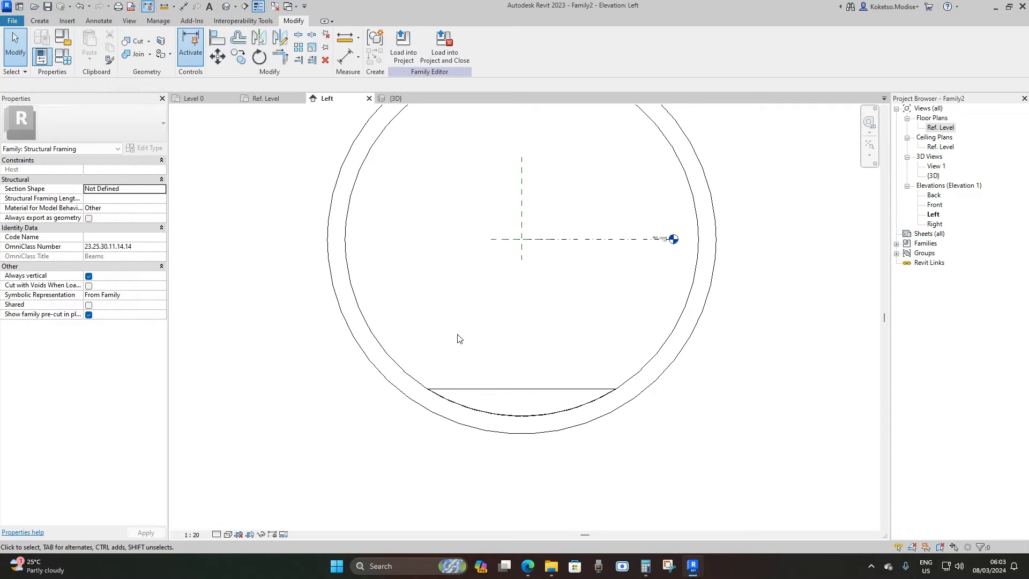
pyautogui.click(42, 22)
pyautogui.click(91, 45)
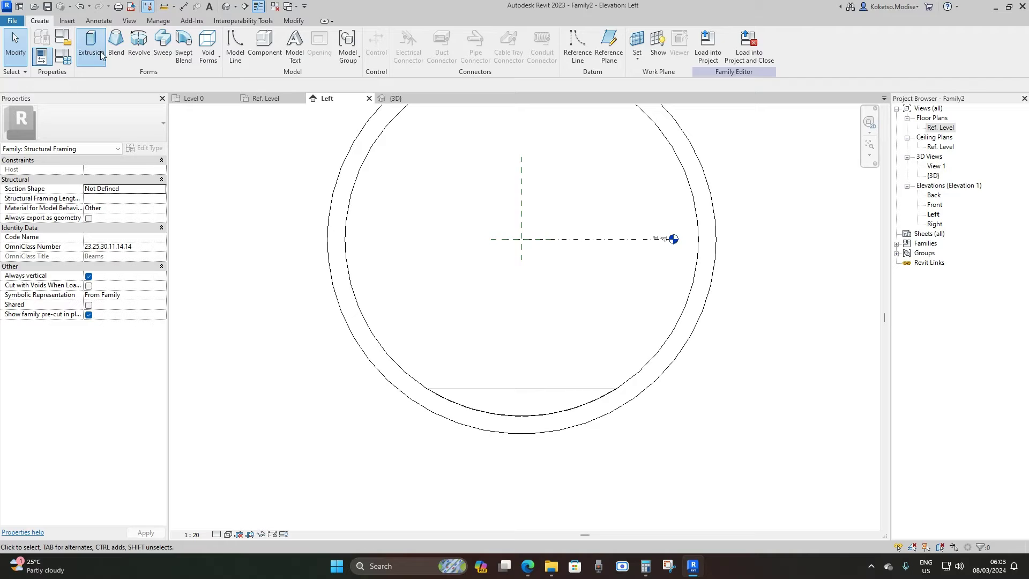
pyautogui.click(514, 284)
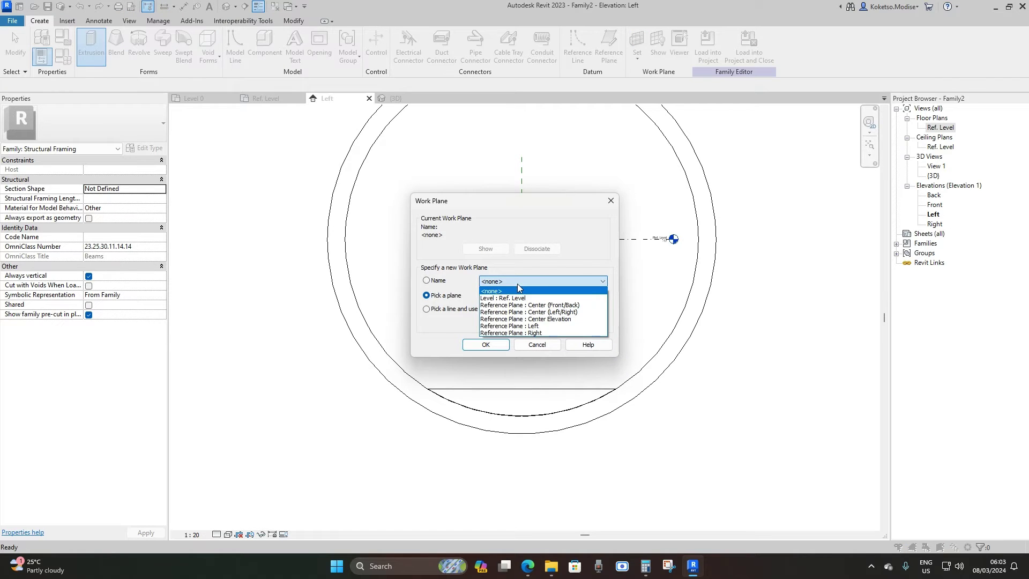
pyautogui.click(521, 331)
pyautogui.click(486, 345)
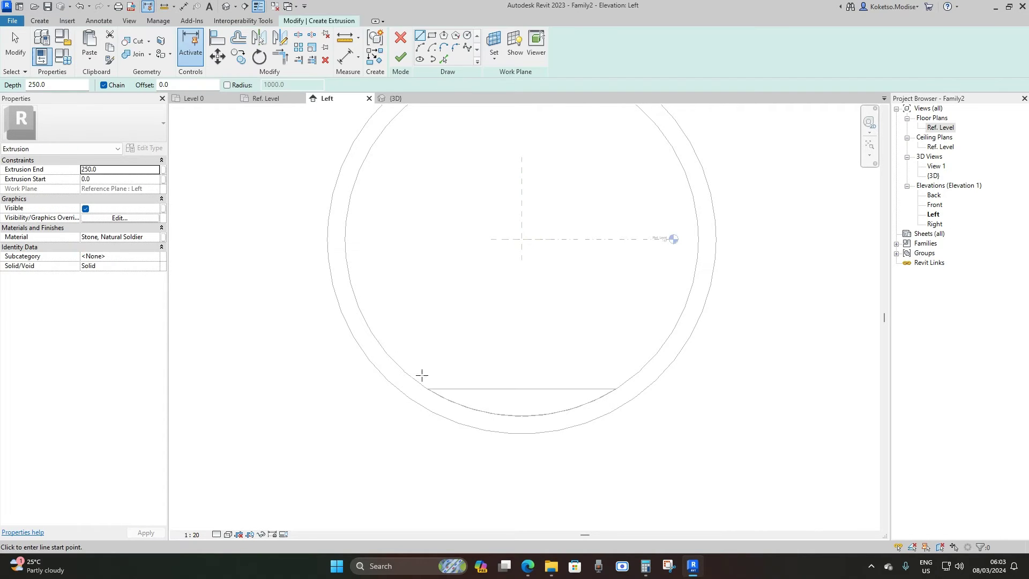
pyautogui.scroll(1, 365, 318)
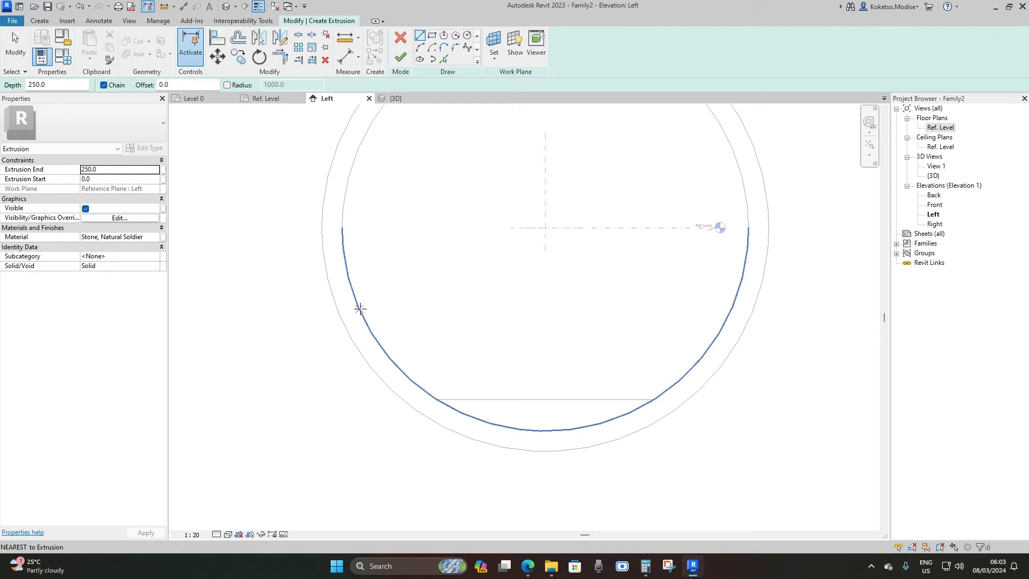
pyautogui.click(361, 308)
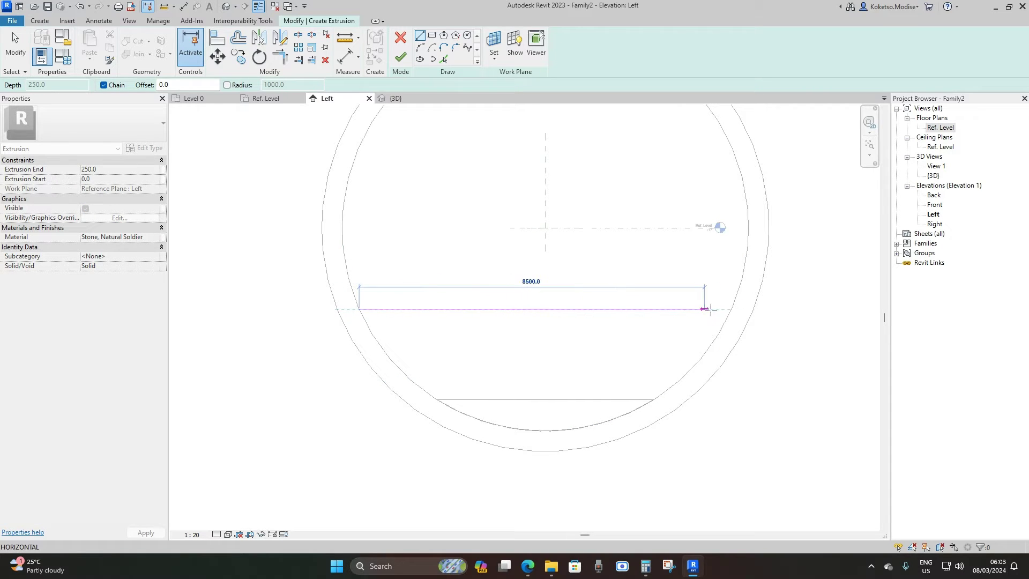
pyautogui.click(731, 308)
pyautogui.press('Escape')
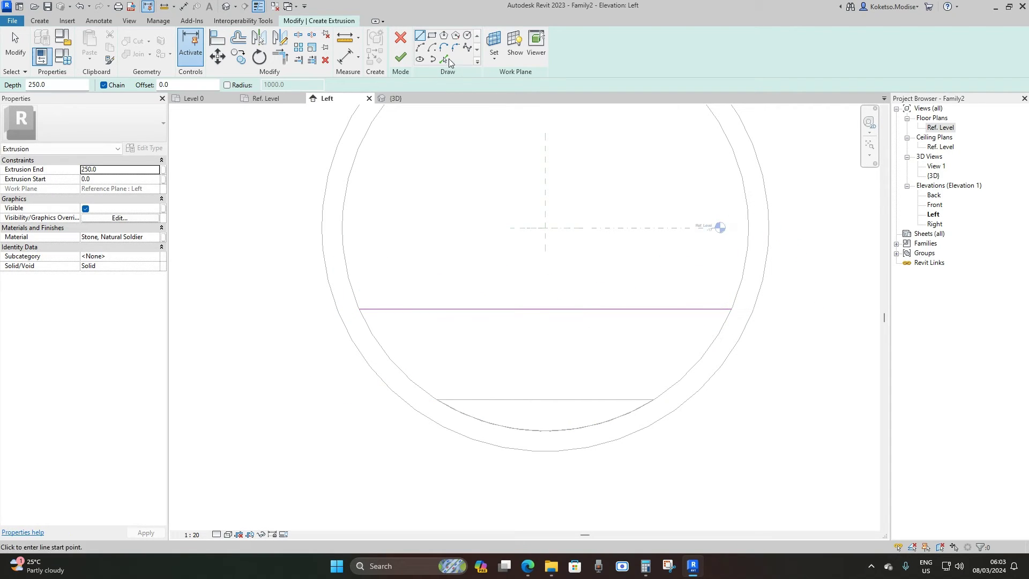
# Pick the ring's inner edge and the stone fill's top edge as sketch lines for the new profile.
pyautogui.click(443, 59)
pyautogui.click(717, 341)
pyautogui.click(477, 399)
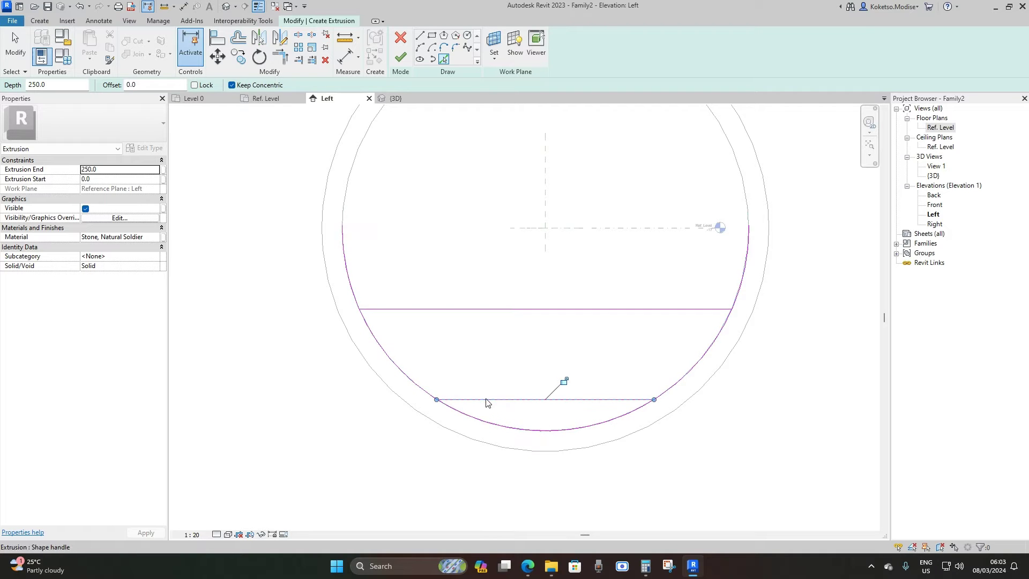
# Trim the picked arc to its left-hand portion between the new chord and the stone fill's top edge.
pyautogui.click(279, 58)
pyautogui.click(463, 399)
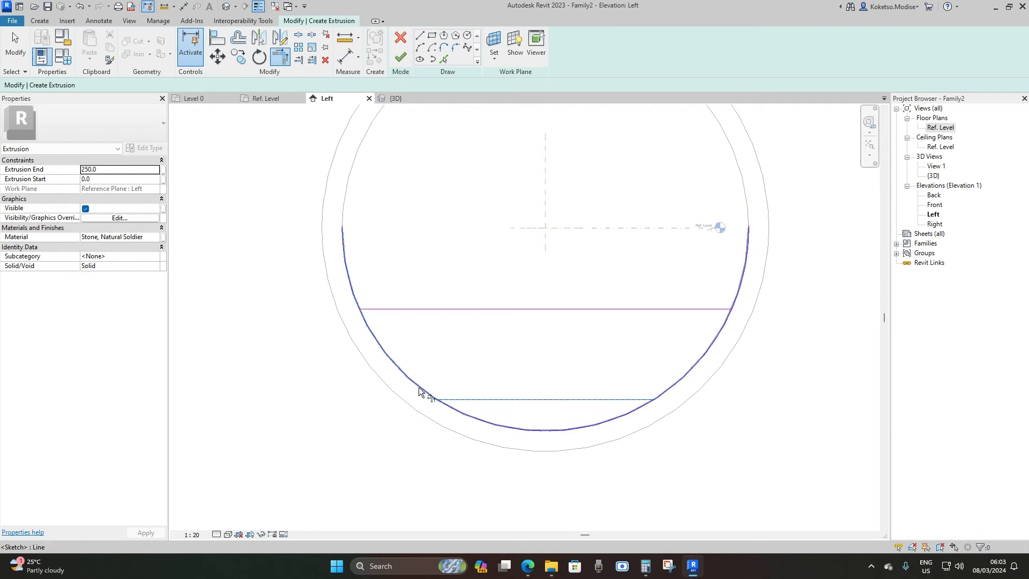
pyautogui.click(420, 391)
pyautogui.click(833, 540)
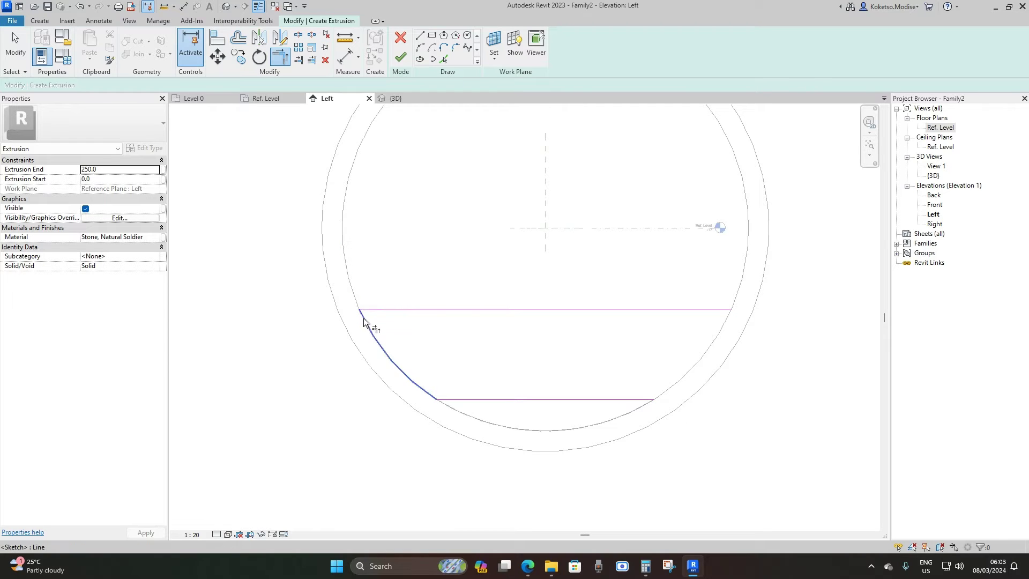
pyautogui.press('Escape')
# Mirror the trimmed arc about the vertical centre reference plane to close the profile.
pyautogui.click(375, 340)
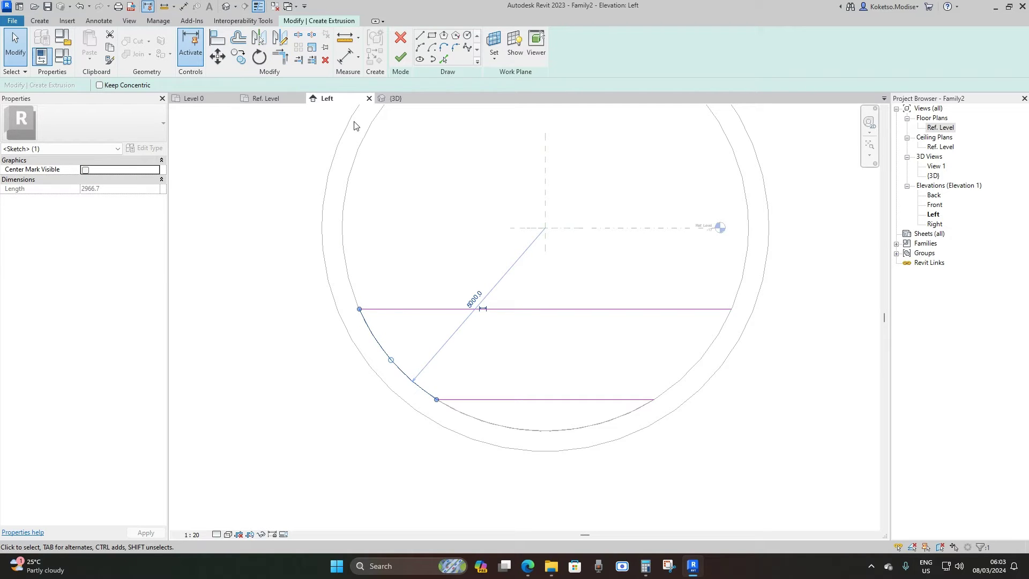
pyautogui.click(261, 38)
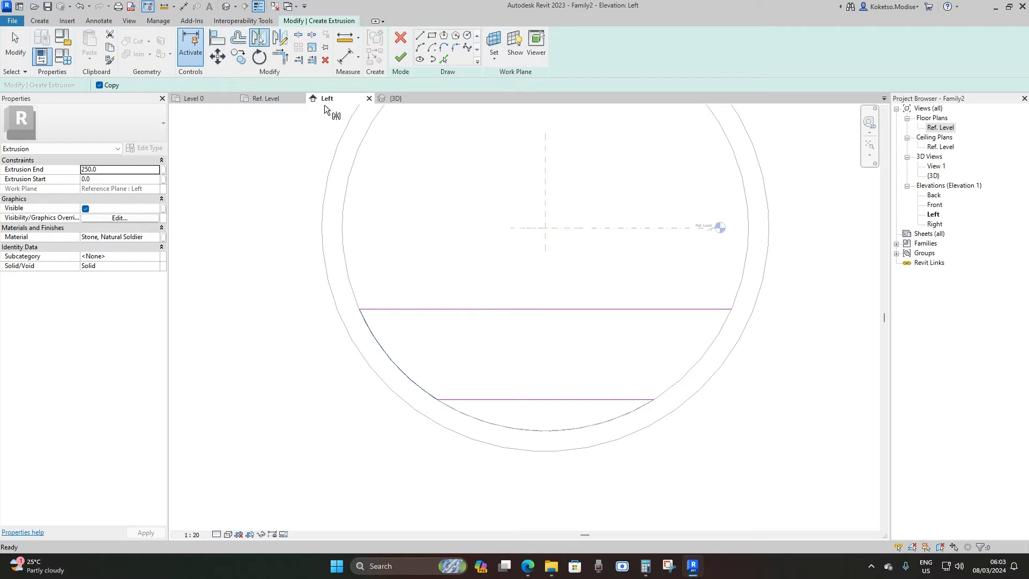
pyautogui.click(545, 194)
pyautogui.press('Escape')
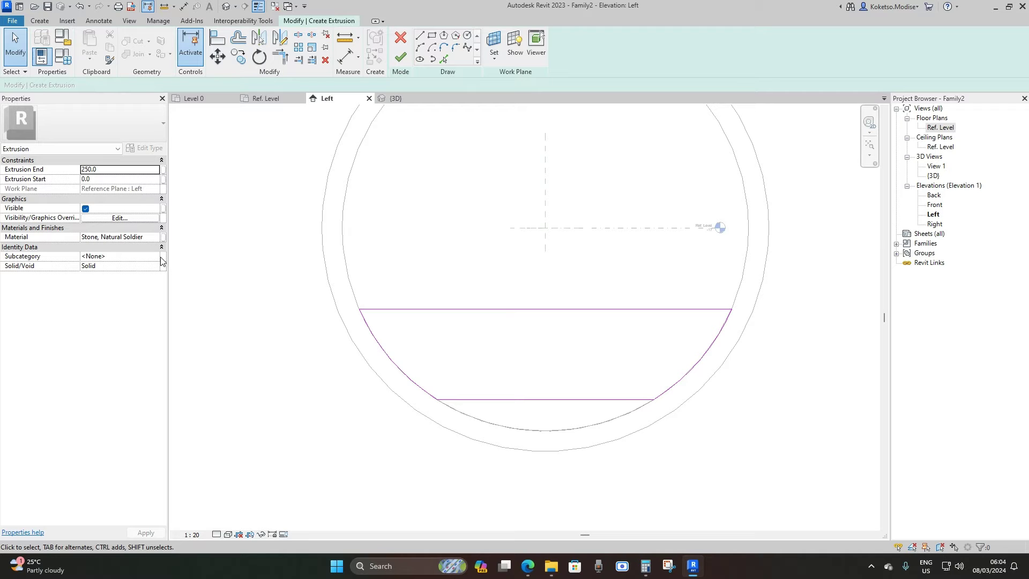
# Assign the Gravel material from the library to the extrusion and finish its sketch.
pyautogui.click(158, 238)
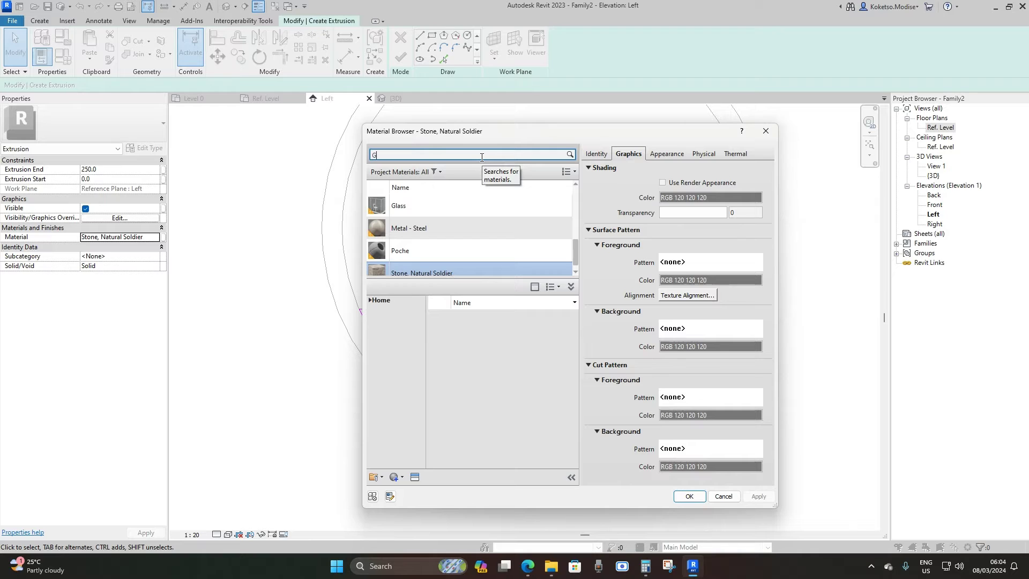
pyautogui.press('Return')
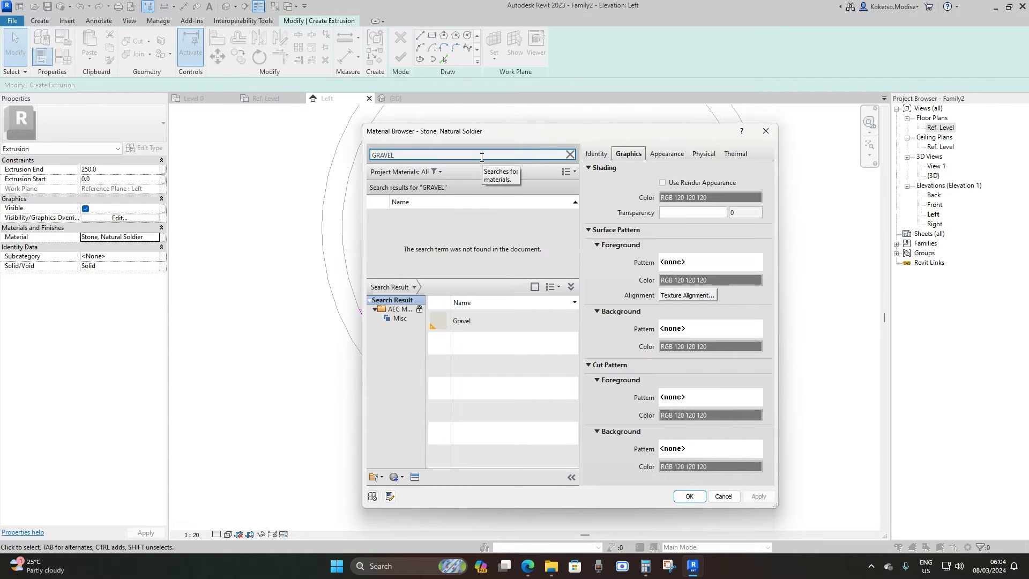
pyautogui.click(561, 320)
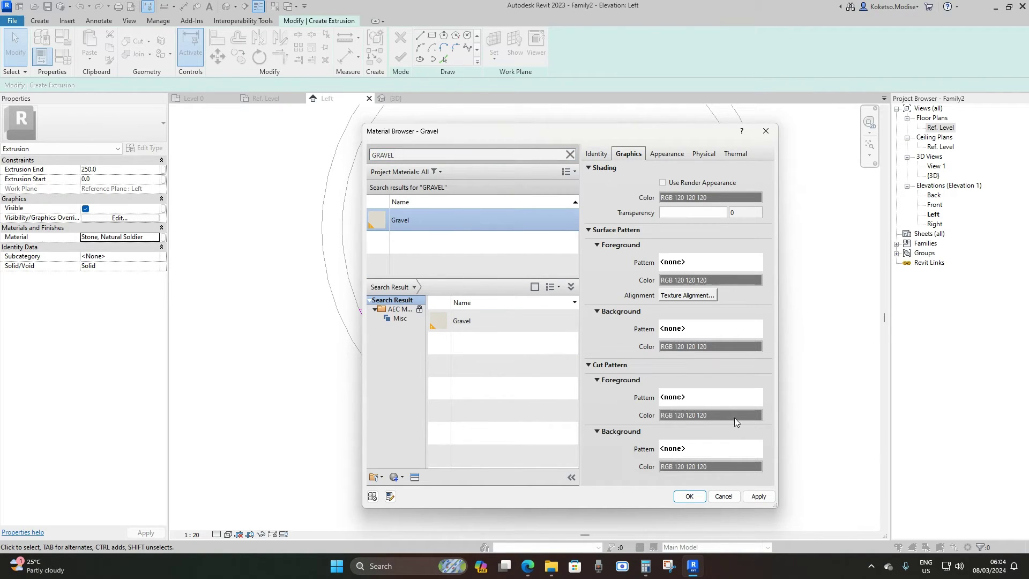
pyautogui.click(690, 496)
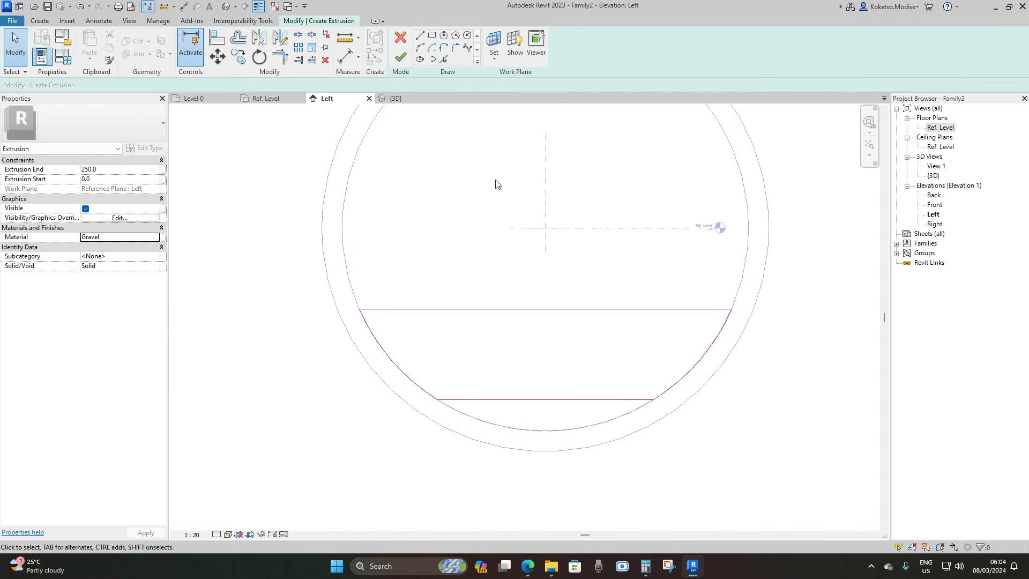
pyautogui.click(402, 57)
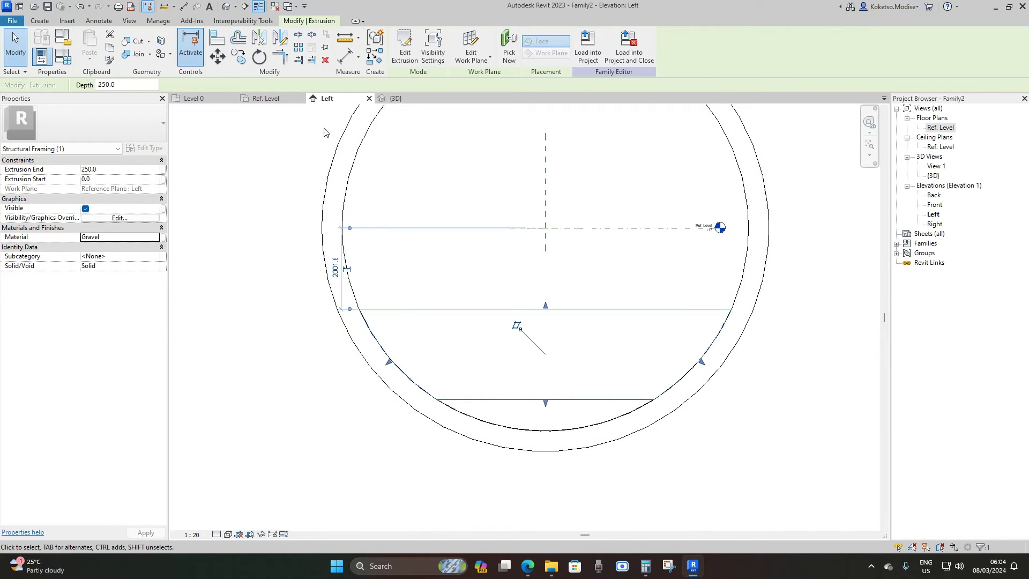
# In the Ref. Level plan, stretch the gravel fill's ends to the Left and Right reference planes.
pyautogui.doubleClick(941, 127)
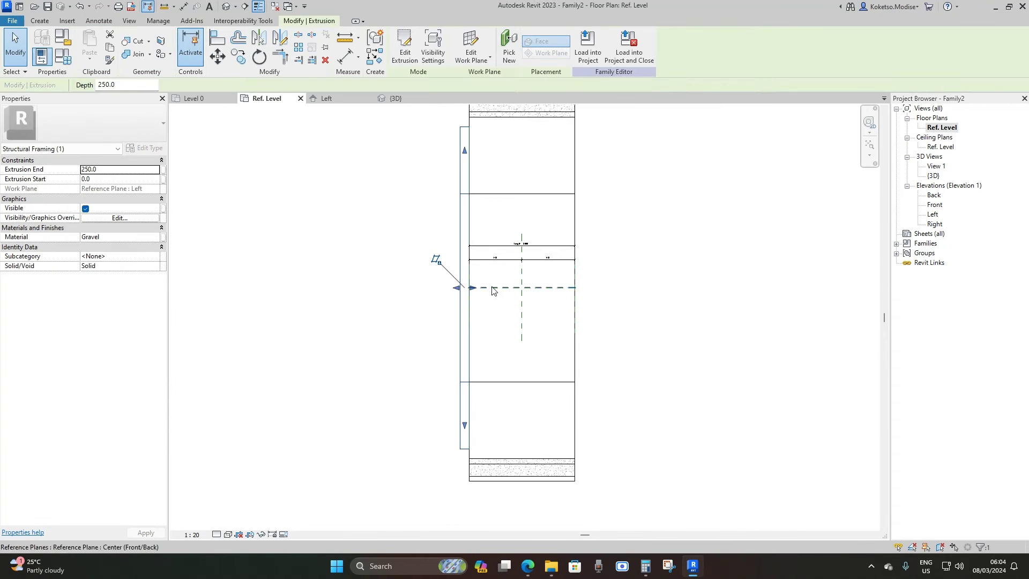
pyautogui.scroll(2, 472, 290)
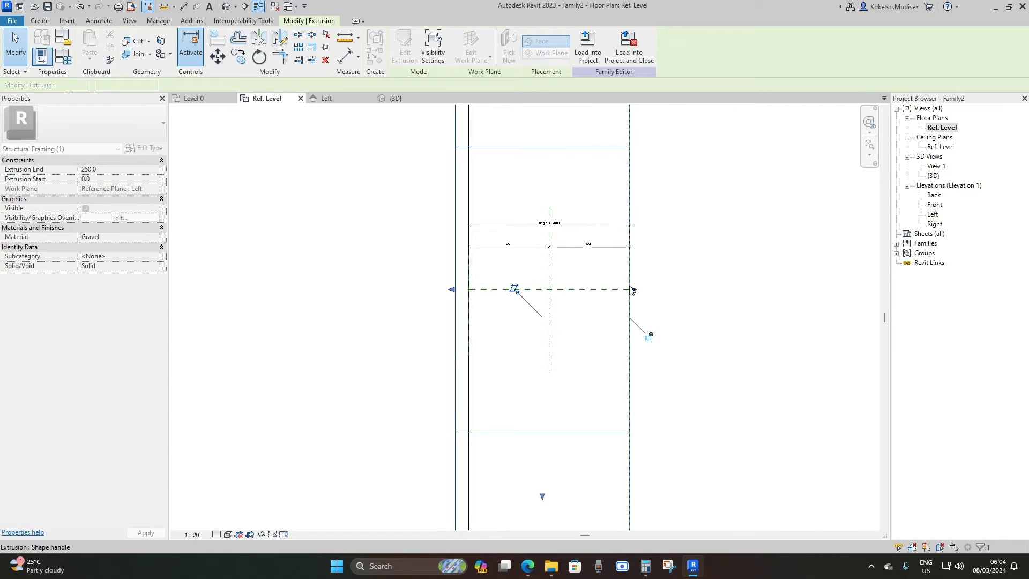
pyautogui.moveTo(451, 289); pyautogui.dragTo(468, 291)
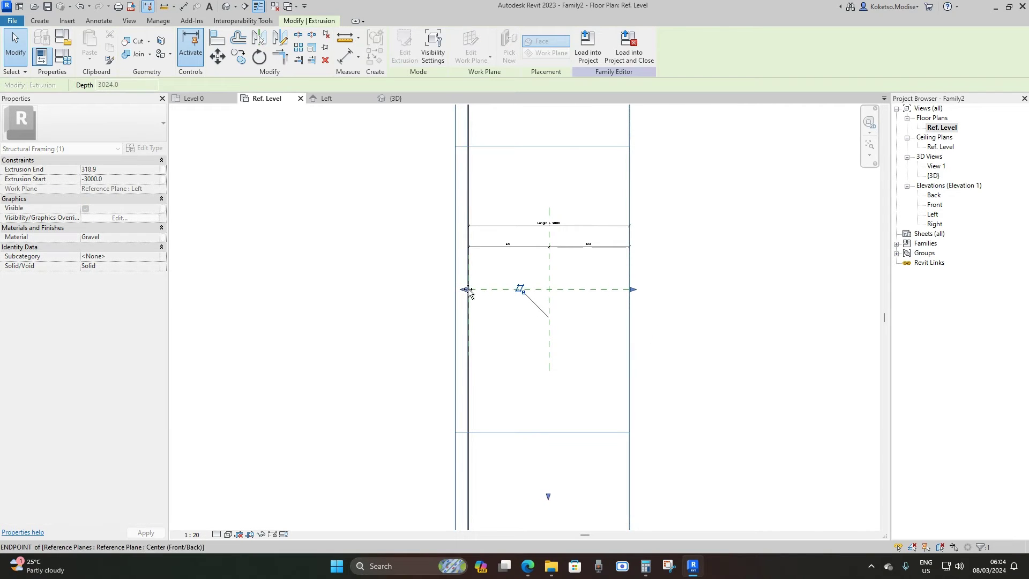
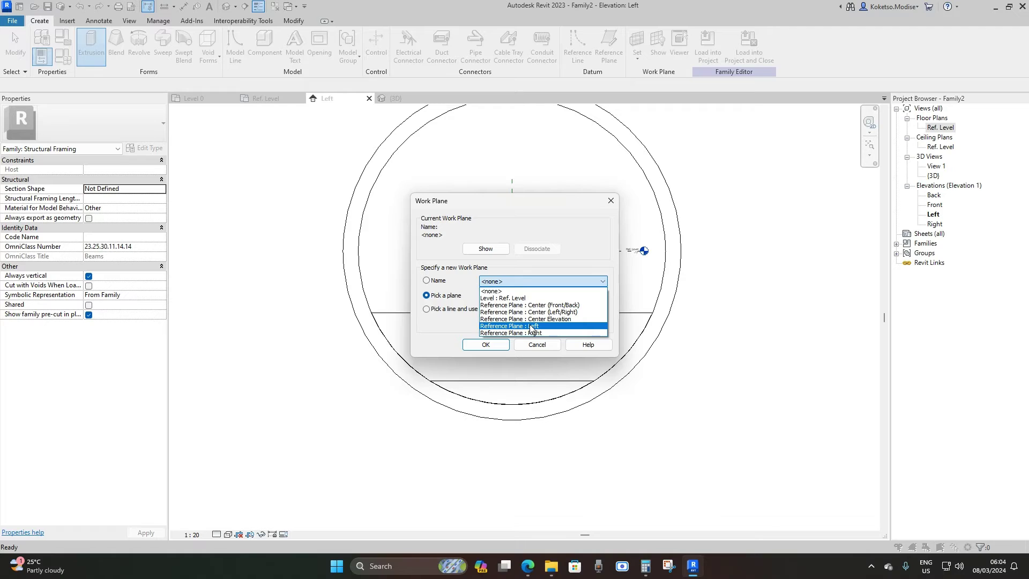
# Start an extrusion on Reference Plane : Left with a line about 1020 mm long from the ring's inner edge along the gravel's top.
pyautogui.click(485, 345)
pyautogui.scroll(5, 396, 316)
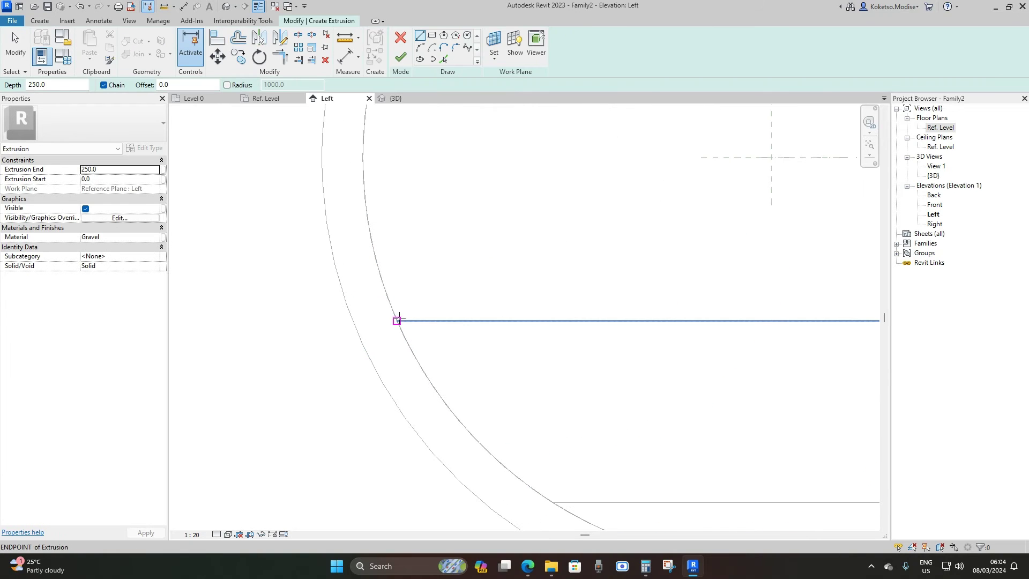
pyautogui.click(397, 320)
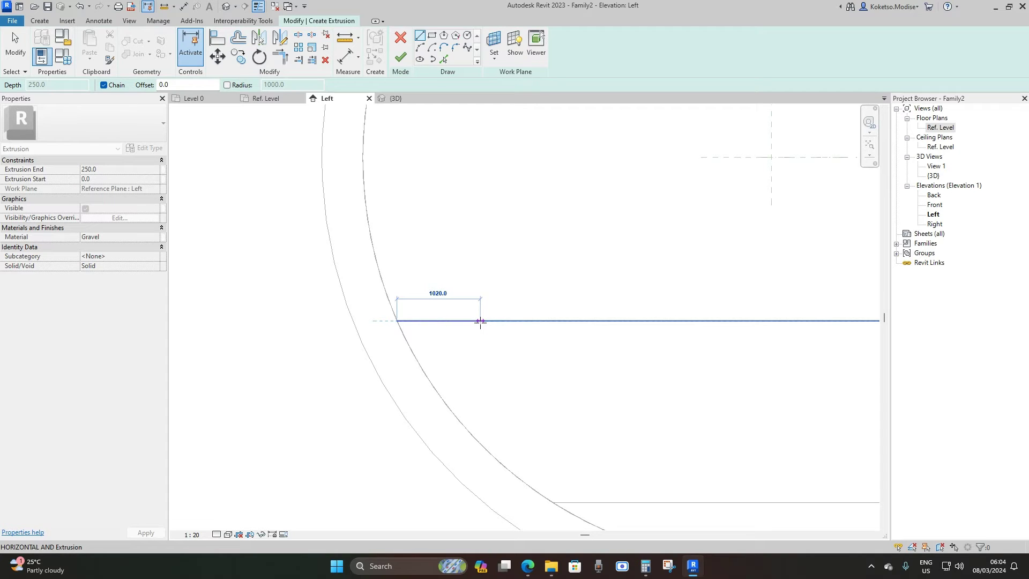
pyautogui.click(479, 320)
pyautogui.scroll(-3, 788, 220)
pyautogui.scroll(3, 362, 324)
pyautogui.scroll(-1, 450, 263)
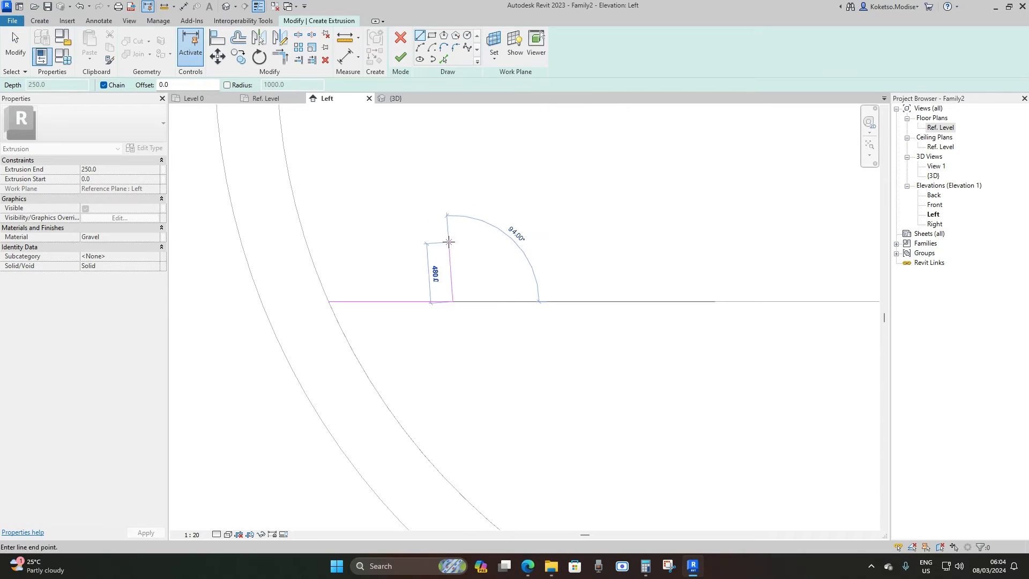
# Continue the profile with a 600 mm vertical, a 400 mm line sloping at 160°, a 300 mm vertical and a horizontal to the ring's inner edge.
pyautogui.click(453, 227)
pyautogui.moveTo(413, 202)
pyautogui.mouseDown(button='middle')
pyautogui.moveTo(471, 269)
pyautogui.moveTo(466, 261)
pyautogui.mouseUp(button='middle')
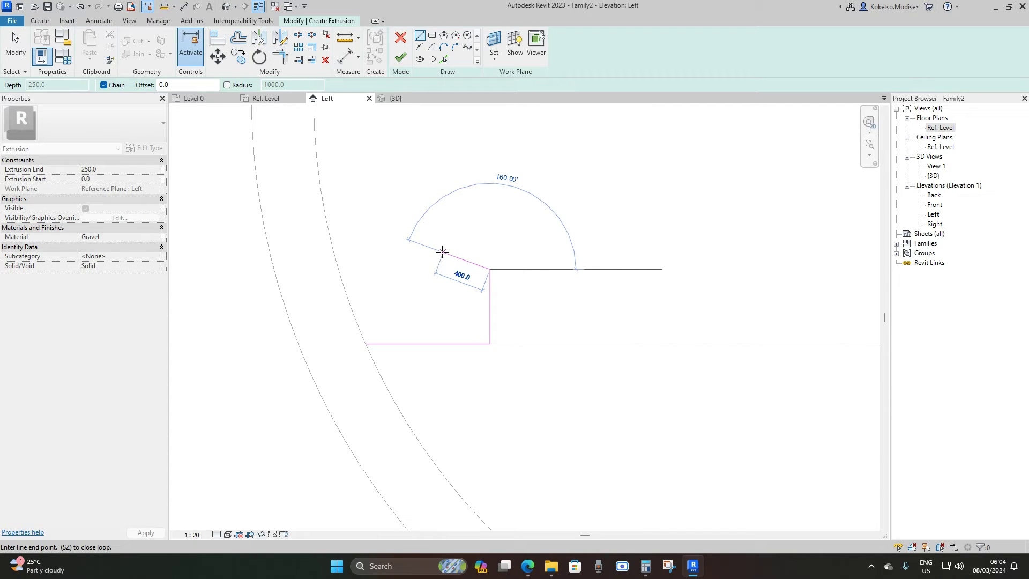
pyautogui.click(444, 252)
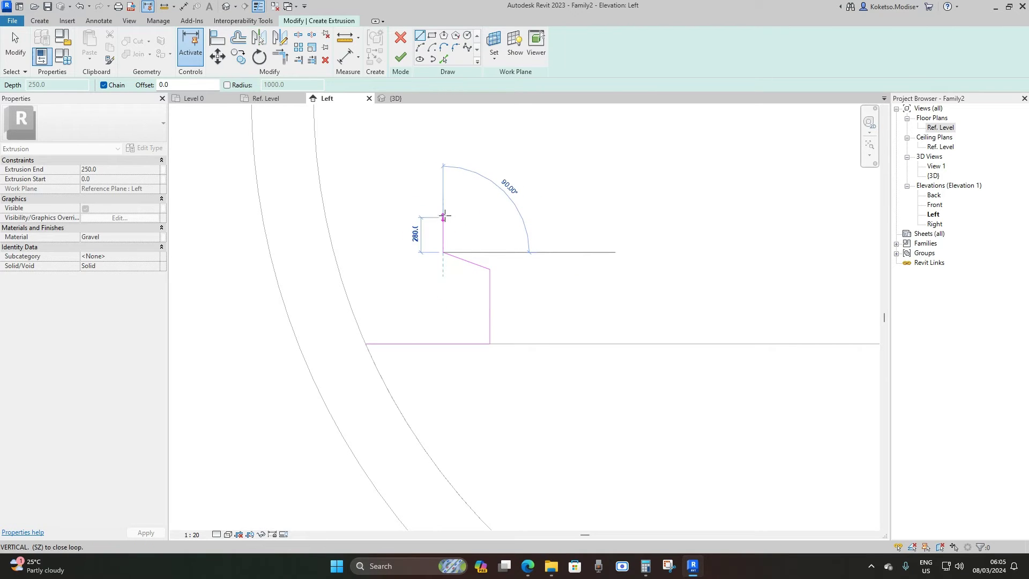
pyautogui.click(444, 215)
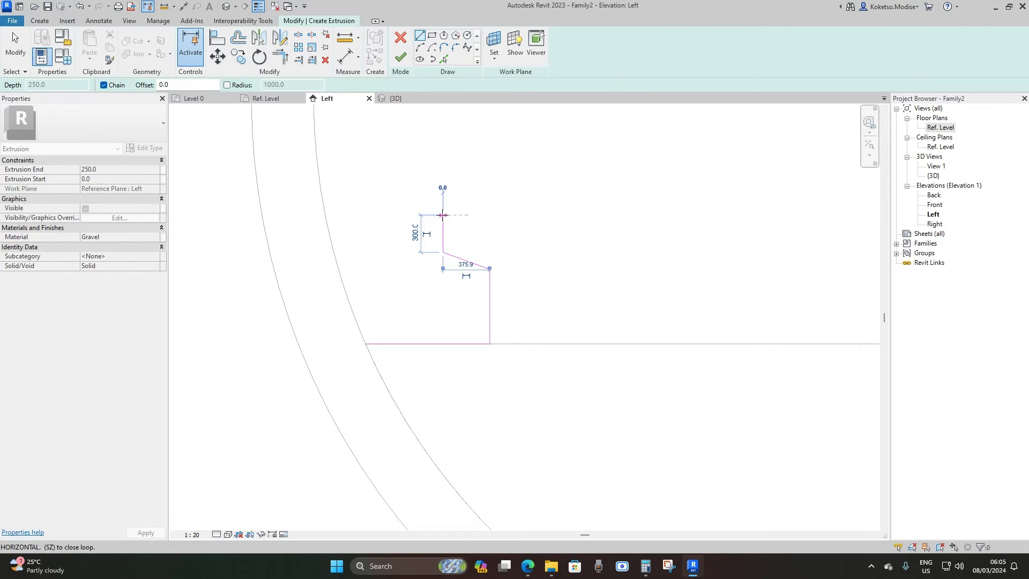
pyautogui.click(326, 214)
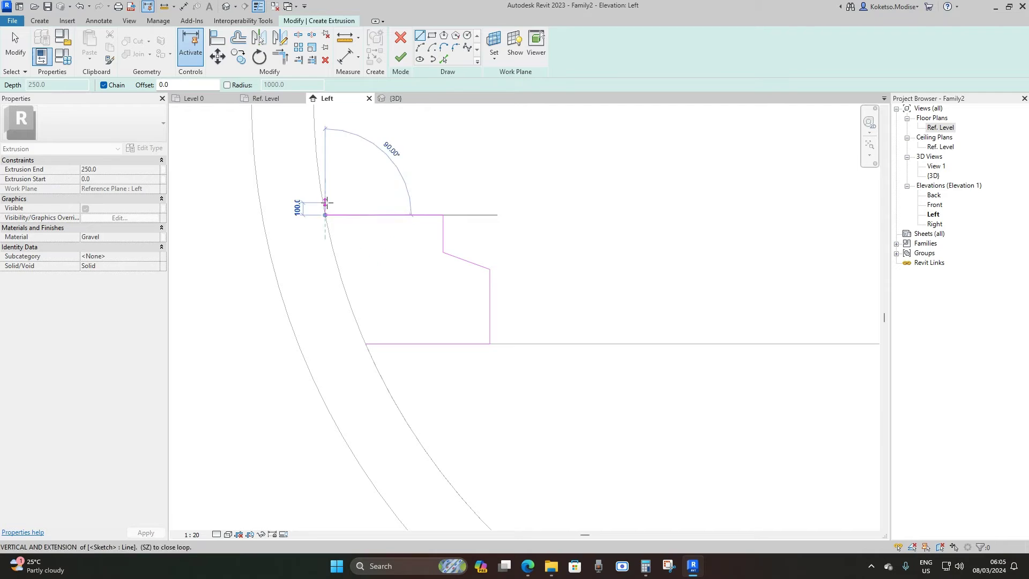
# Pick the ring's inner arc and trim it between the profile's upper and lower lines to close the stepped block.
pyautogui.press('Escape')
pyautogui.click(446, 60)
pyautogui.click(341, 281)
pyautogui.press('Escape')
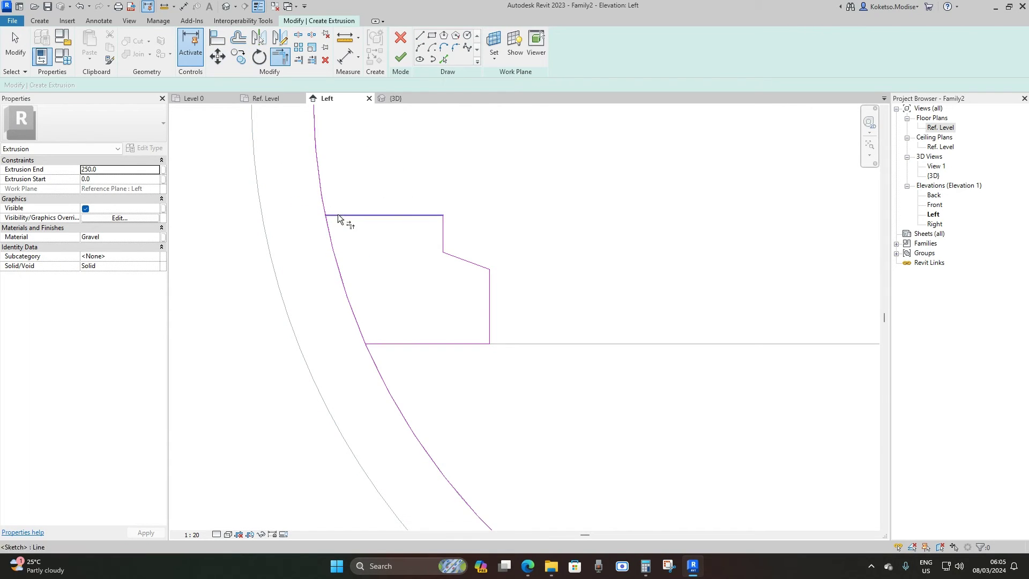
# Lower the outer end of the block's sloped edge to make that edge about 444 mm long.
pyautogui.scroll(-5, 359, 310)
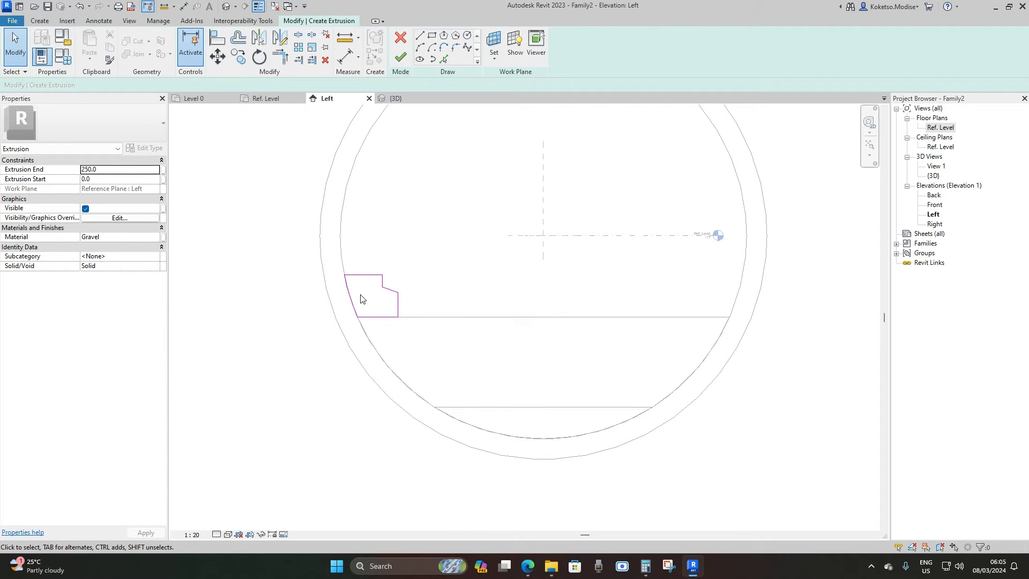
pyautogui.scroll(3, 390, 298)
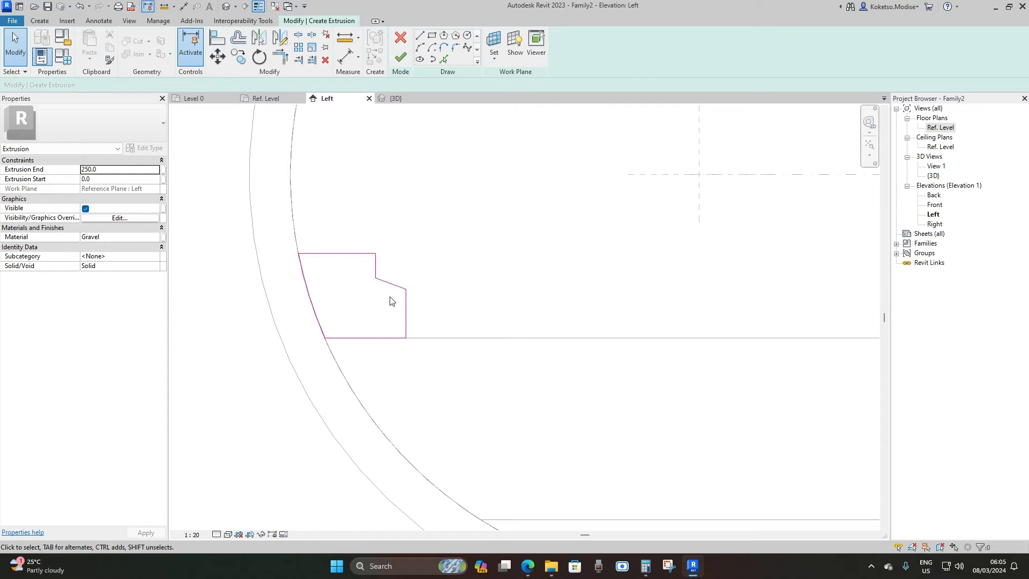
pyautogui.scroll(-1, 379, 307)
pyautogui.scroll(2, 378, 306)
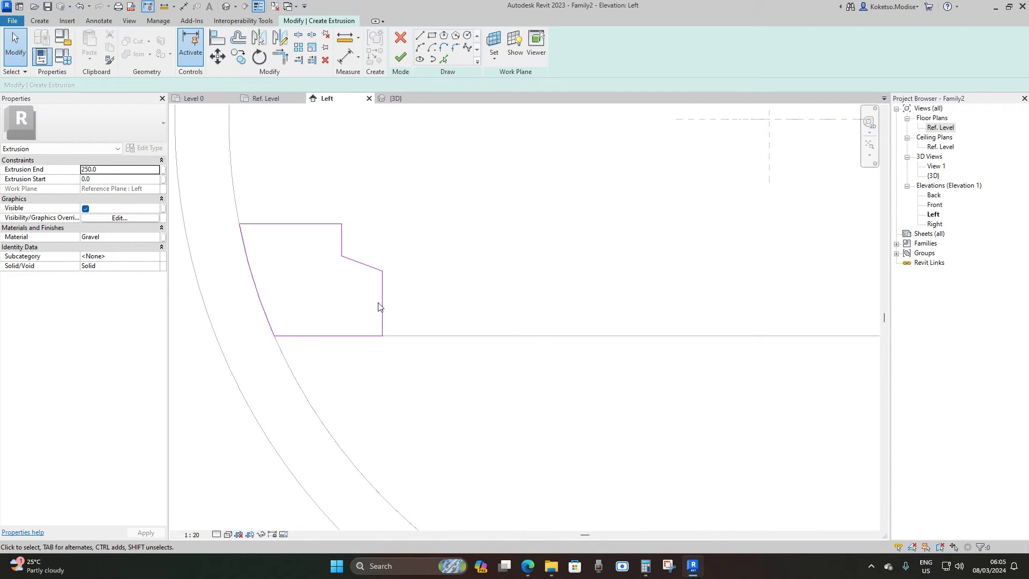
pyautogui.scroll(2, 379, 306)
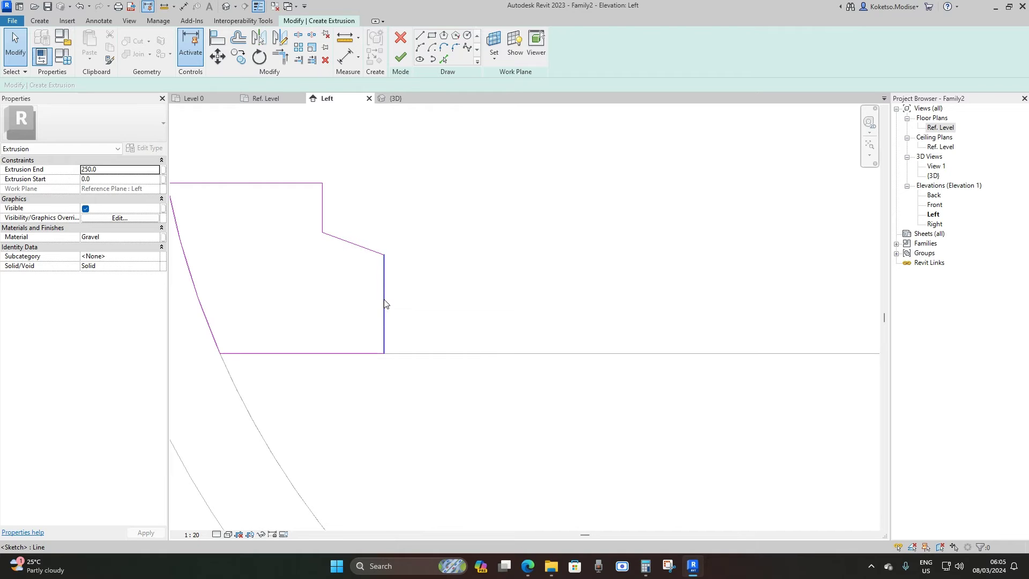
pyautogui.scroll(2, 383, 301)
pyautogui.scroll(-1, 412, 248)
pyautogui.click(426, 271)
pyautogui.click(433, 248)
pyautogui.click(426, 258)
pyautogui.scroll(2, 423, 256)
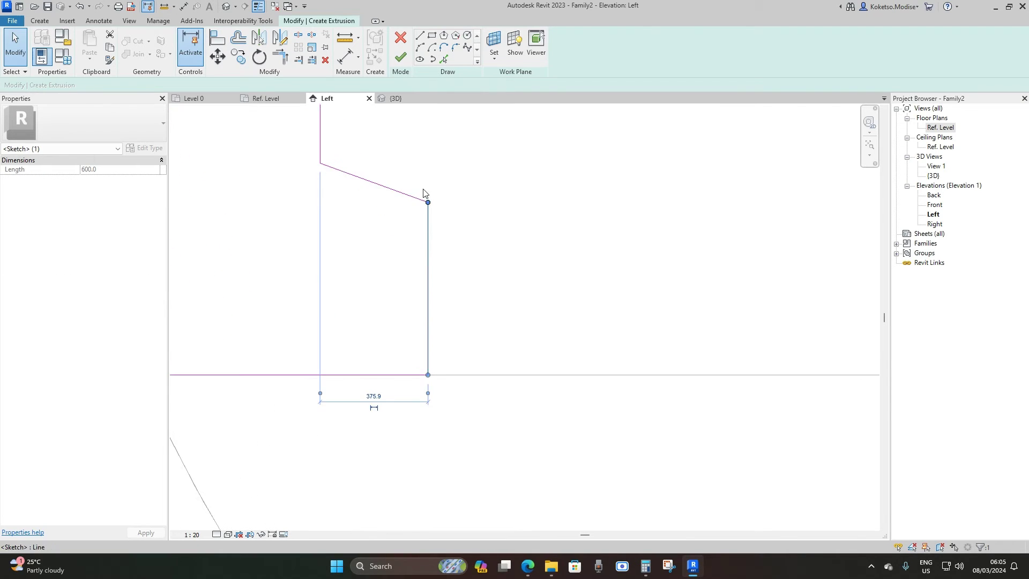
pyautogui.scroll(-1, 443, 225)
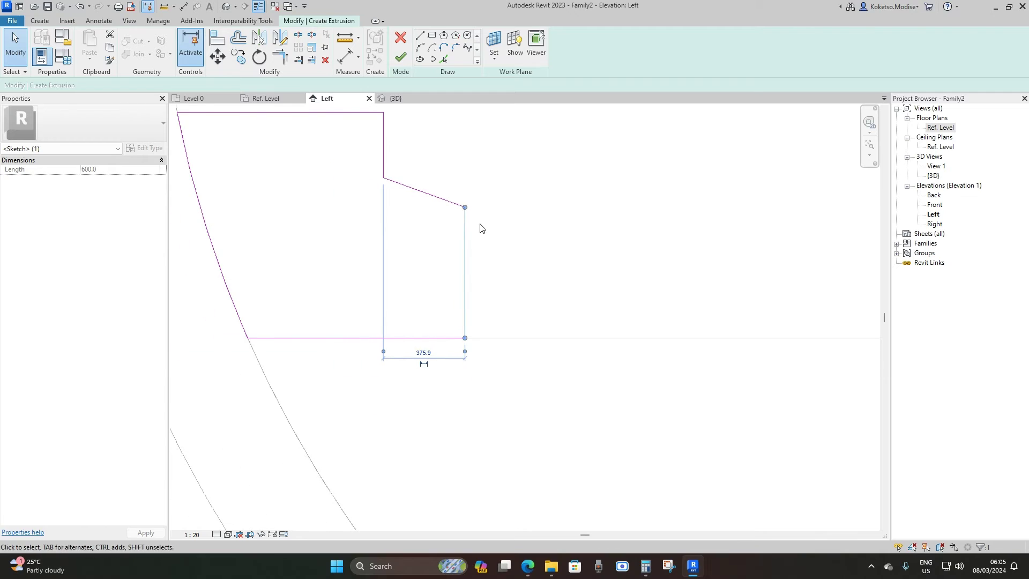
pyautogui.moveTo(465, 208); pyautogui.dragTo(465, 229)
pyautogui.click(460, 203)
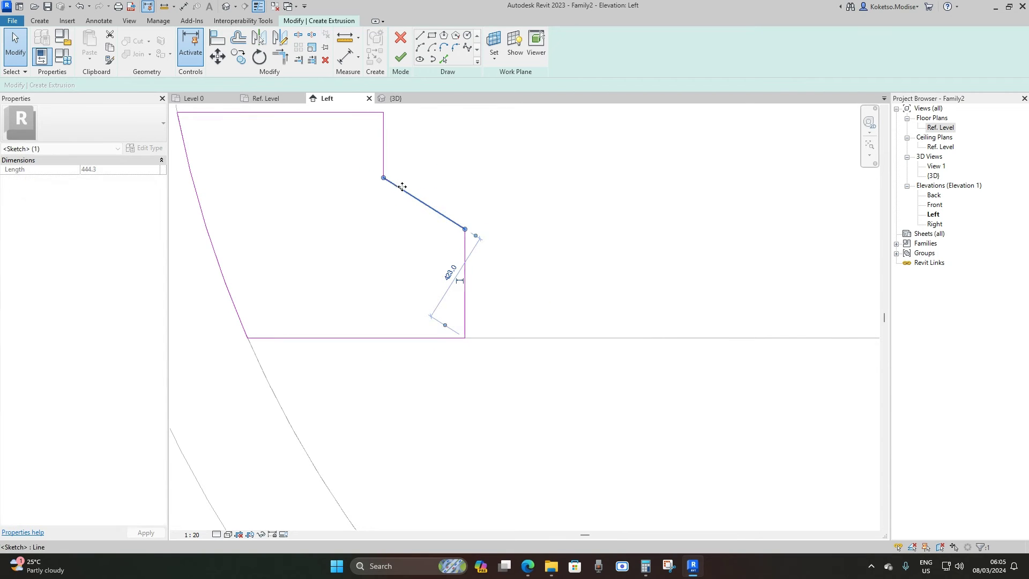
pyautogui.click(411, 209)
# Mirror the whole stepped block profile about the vertical centre reference plane to the opposite side of the ring.
pyautogui.scroll(-3, 204, 260)
pyautogui.moveTo(204, 259); pyautogui.dragTo(387, 245, button='middle')
pyautogui.scroll(-1, 387, 245)
pyautogui.moveTo(448, 166)
pyautogui.mouseDown()
pyautogui.moveTo(420, 221)
pyautogui.moveTo(310, 315)
pyautogui.mouseUp()
pyautogui.scroll(-2, 310, 298)
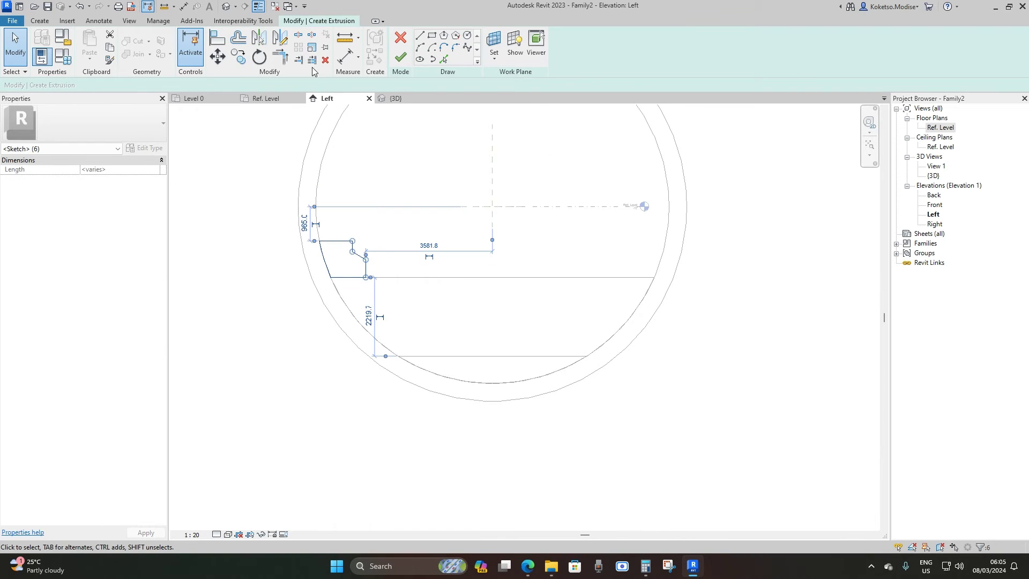
pyautogui.click(261, 39)
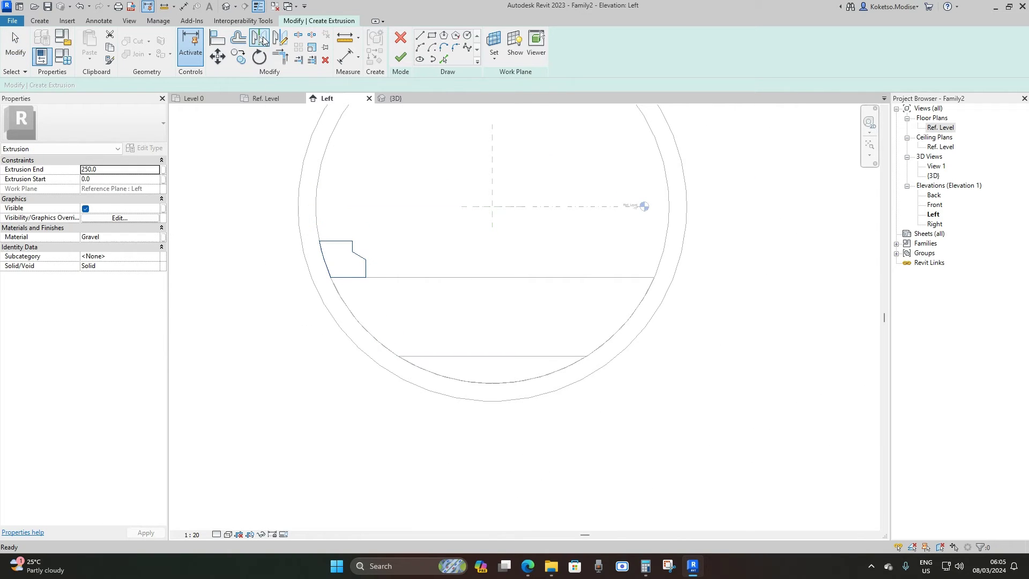
pyautogui.click(491, 170)
pyautogui.click(595, 240)
pyautogui.scroll(1, 436, 238)
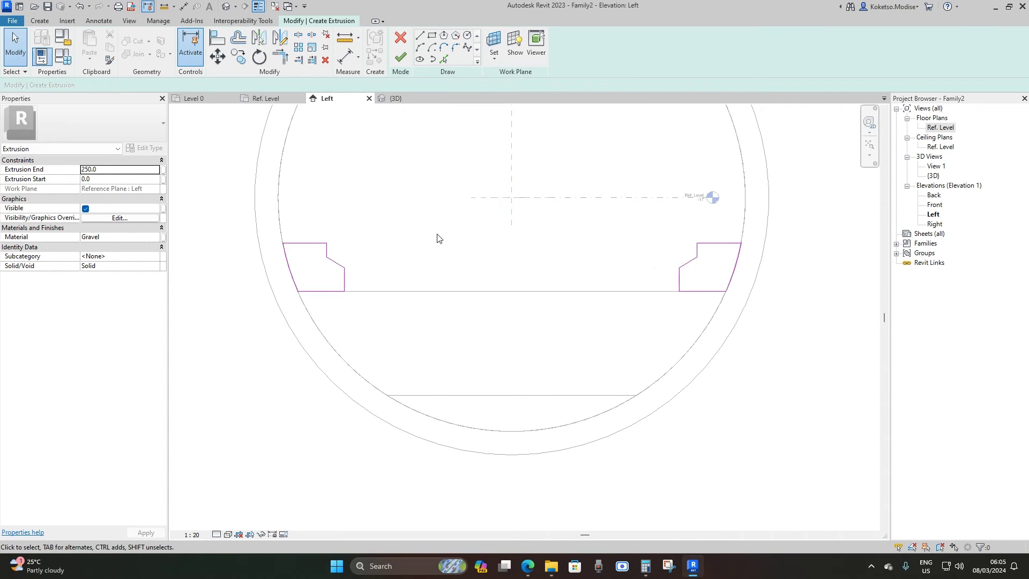
# Assign the Concrete - Precast Concrete material to the stepped blocks' extrusion and finish its sketch.
pyautogui.click(156, 237)
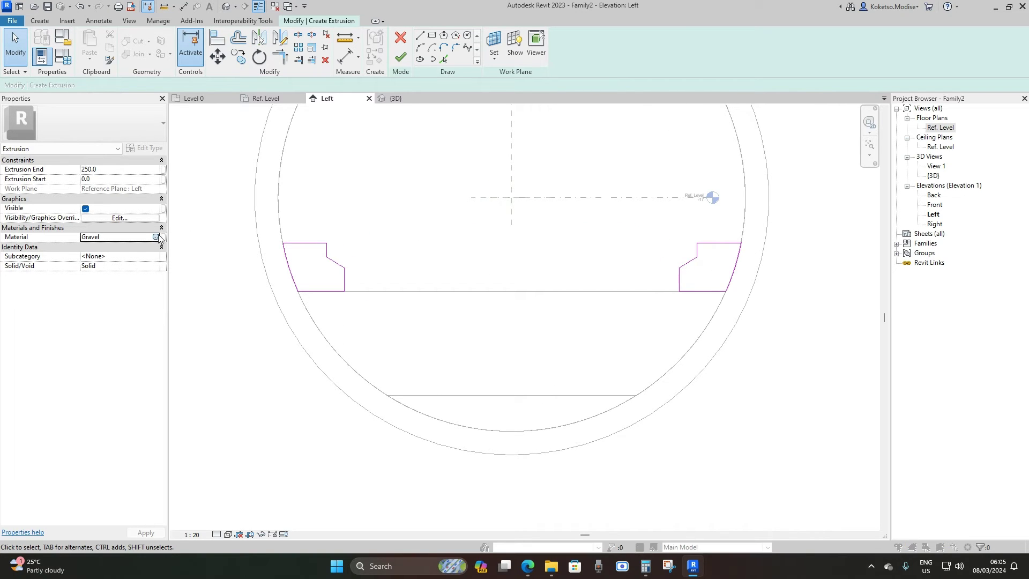
pyautogui.click(155, 237)
pyautogui.write('c')
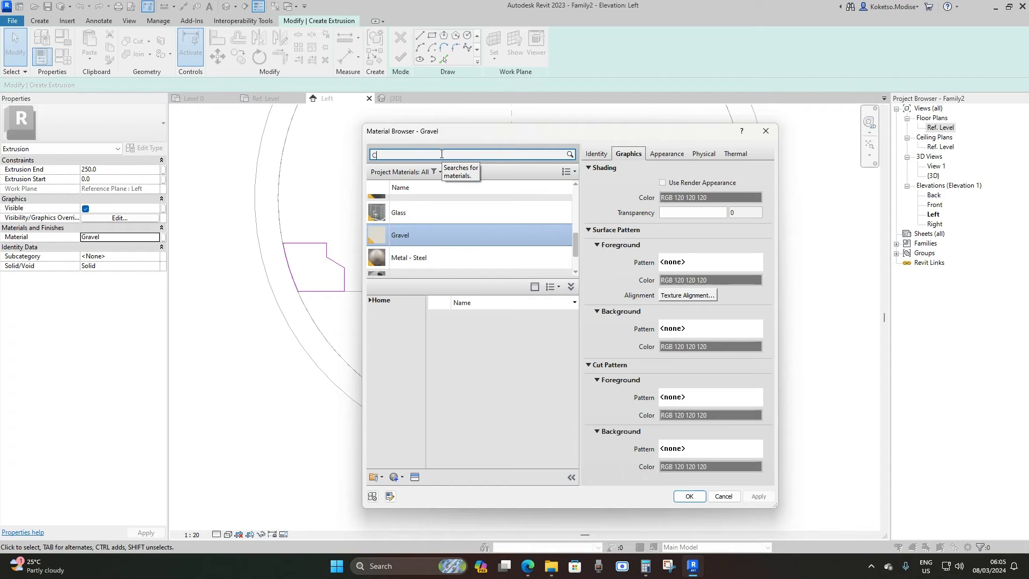
pyautogui.write('ONCRETE')
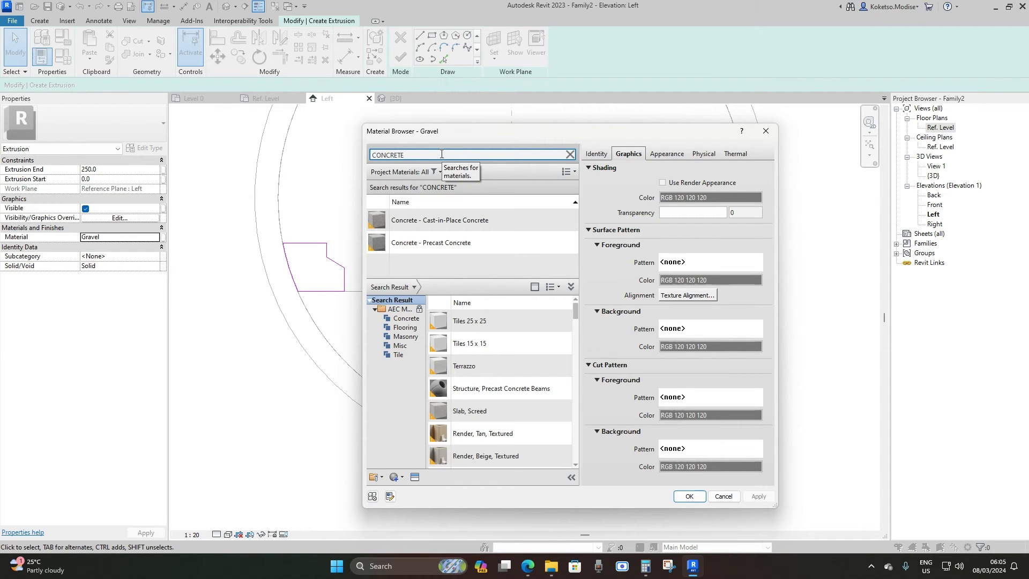
pyautogui.click(456, 247)
pyautogui.click(698, 500)
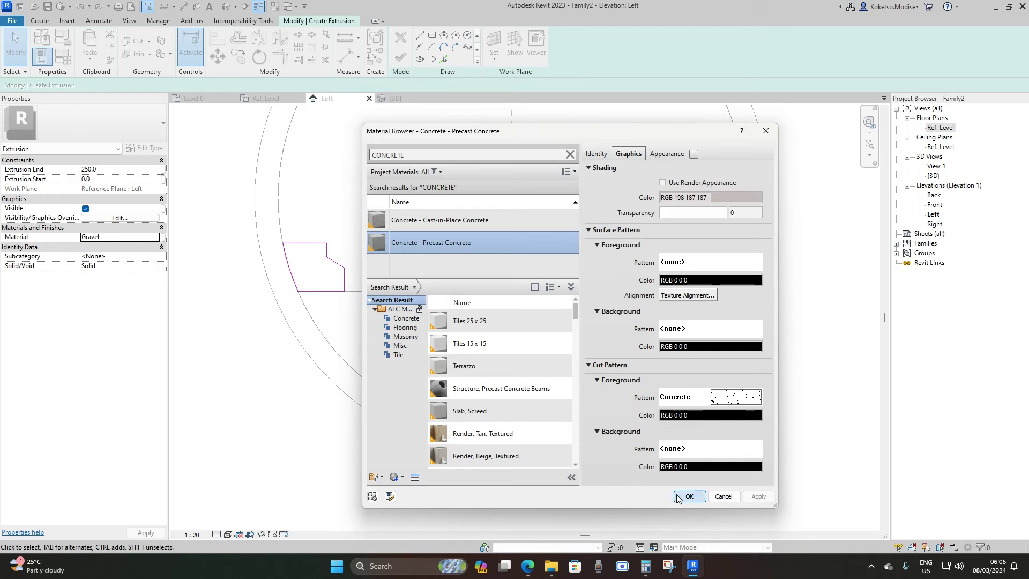
pyautogui.click(400, 57)
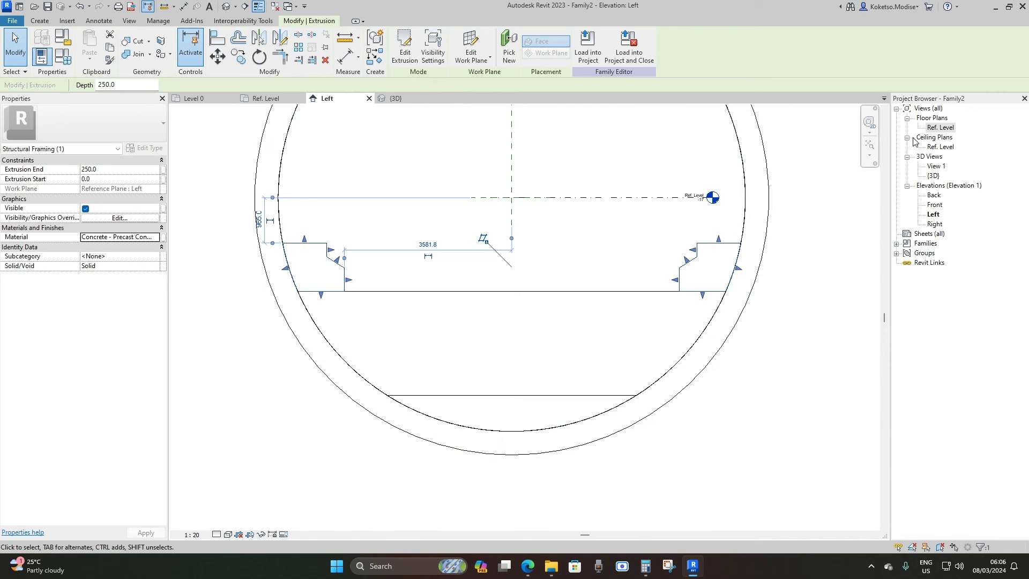
# In the Ref. Level plan, stretch the stepped blocks' ends to the Right and Left reference planes and check the result in 3D.
pyautogui.doubleClick(940, 128)
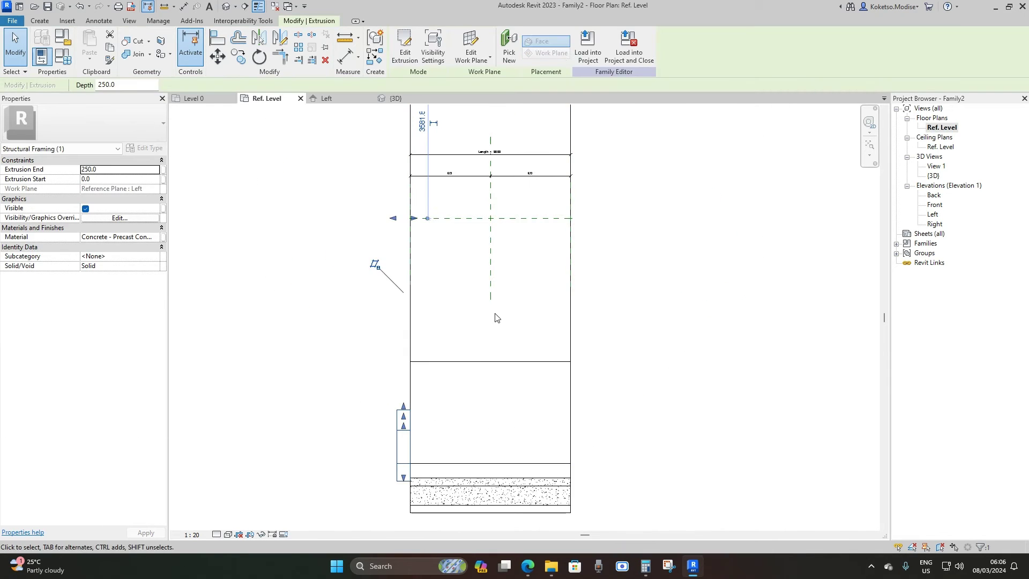
pyautogui.moveTo(414, 219); pyautogui.dragTo(569, 229)
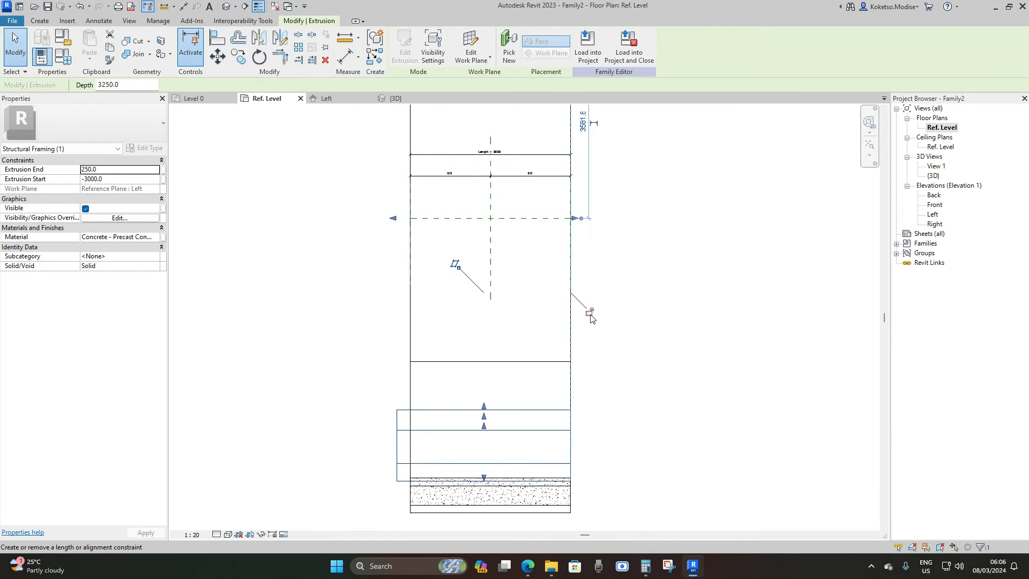
pyautogui.moveTo(393, 223); pyautogui.dragTo(410, 220)
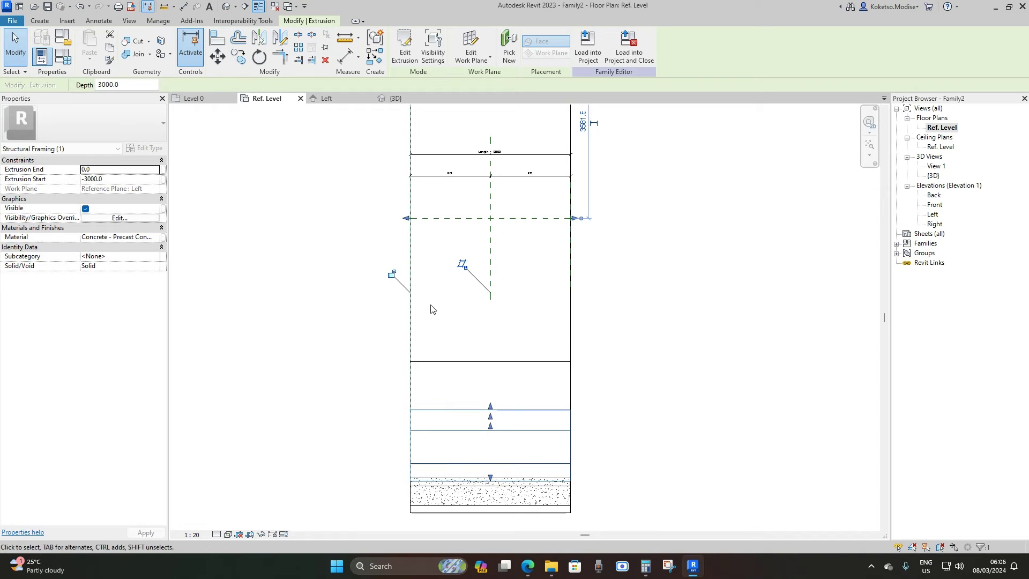
pyautogui.click(380, 98)
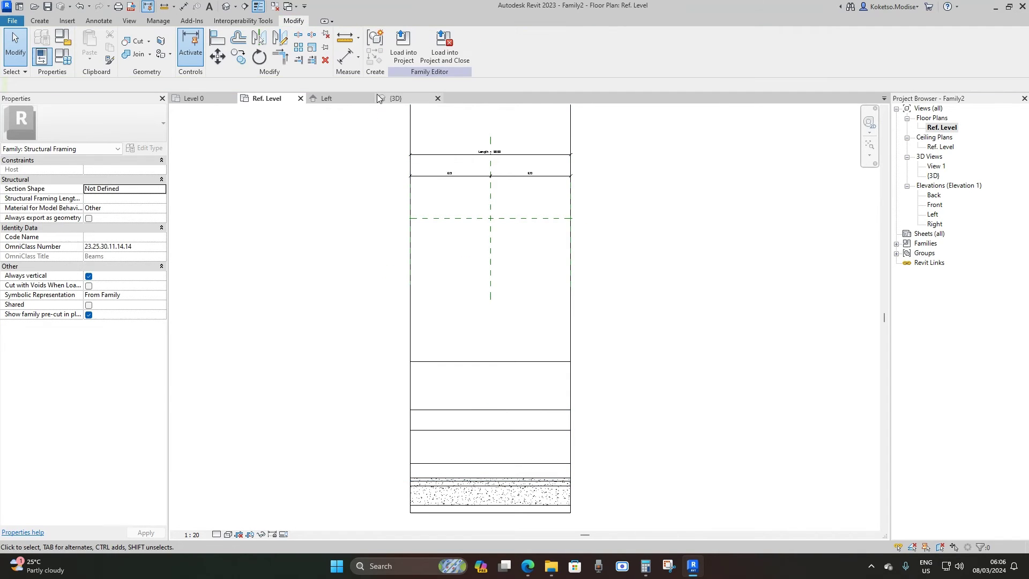
pyautogui.keyDown('shift'); pyautogui.moveTo(528, 412); pyautogui.dragTo(548, 424, button='middle'); pyautogui.keyUp('shift')
pyautogui.scroll(3, 468, 434)
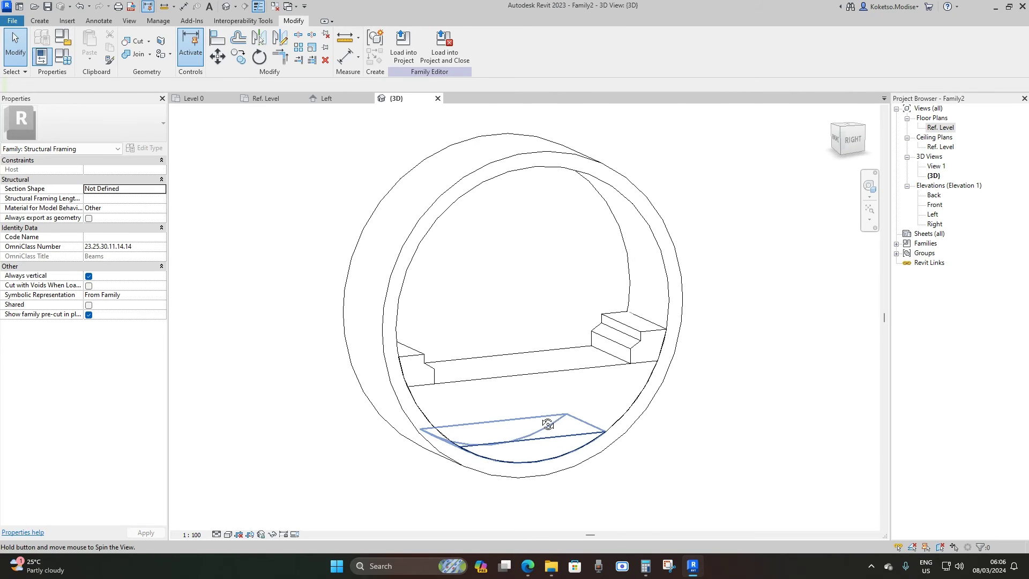
# Start another extrusion in the Left elevation with Reference Plane : Left as its work plane.
pyautogui.click(326, 98)
pyautogui.scroll(-2, 446, 289)
pyautogui.scroll(2, 445, 291)
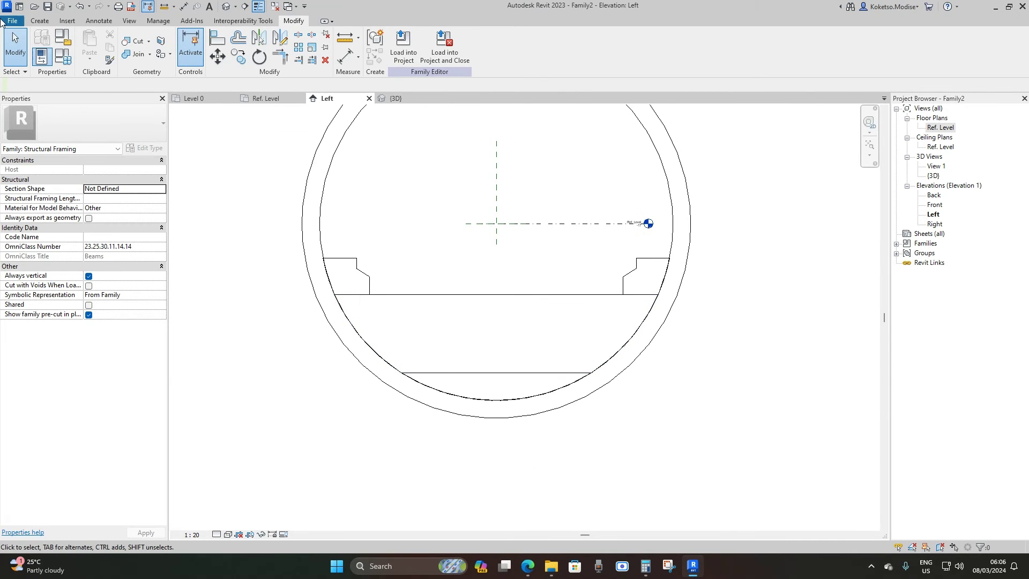
pyautogui.click(40, 21)
pyautogui.click(99, 61)
pyautogui.click(509, 281)
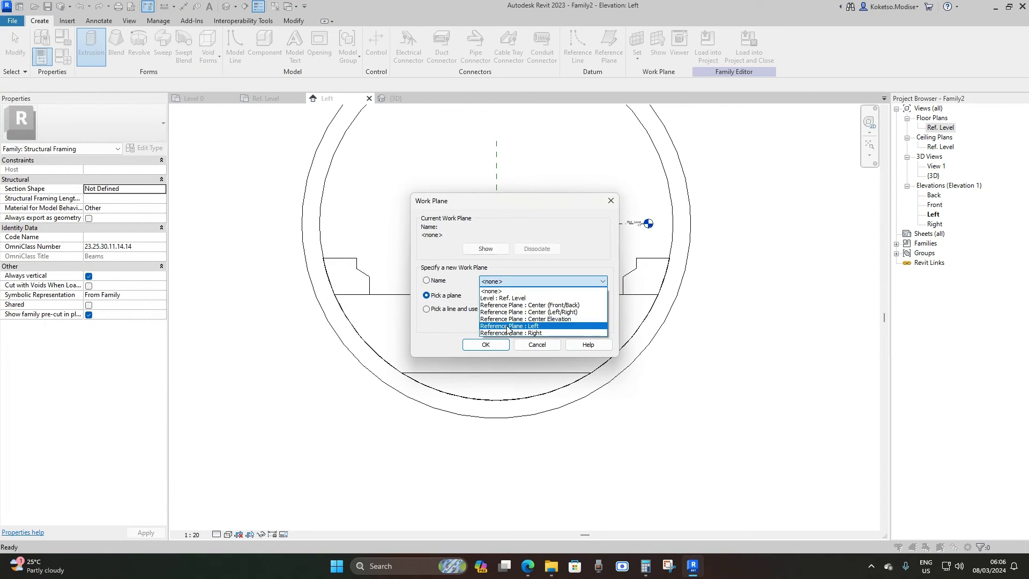
pyautogui.click(508, 326)
pyautogui.click(486, 344)
pyautogui.scroll(2, 381, 280)
pyautogui.click(361, 303)
pyautogui.click(362, 273)
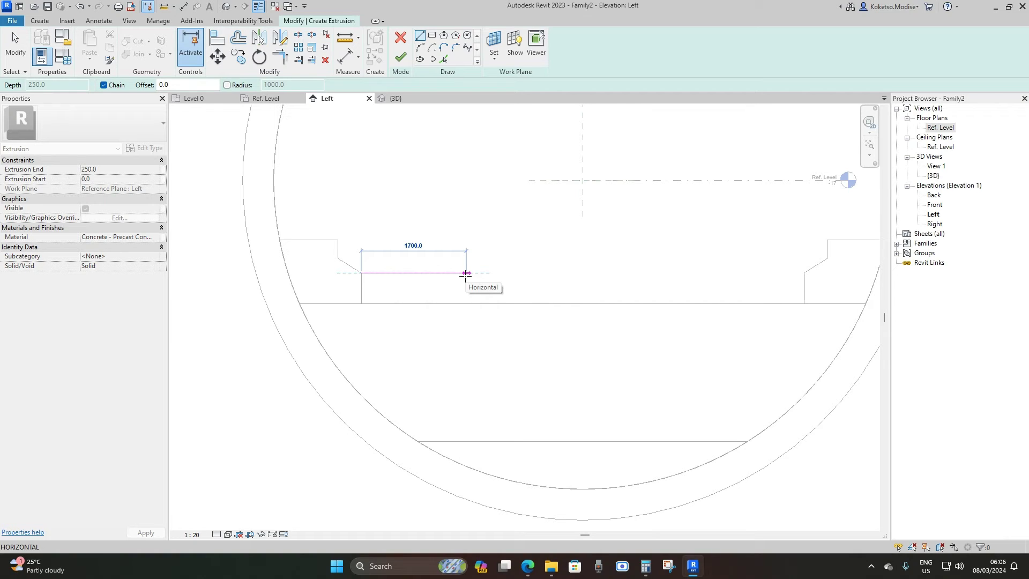
pyautogui.press('Escape')
# Sketch a closed rectangular strip 100 mm high on top of the gravel fill, spanning between the two stepped blocks.
pyautogui.click(361, 304)
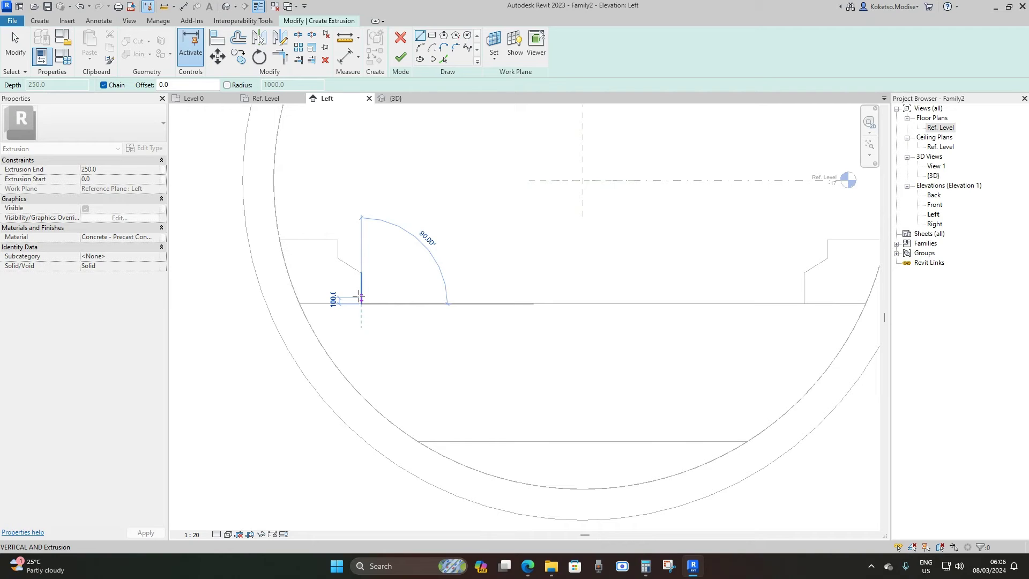
pyautogui.click(361, 275)
pyautogui.click(804, 275)
pyautogui.click(804, 303)
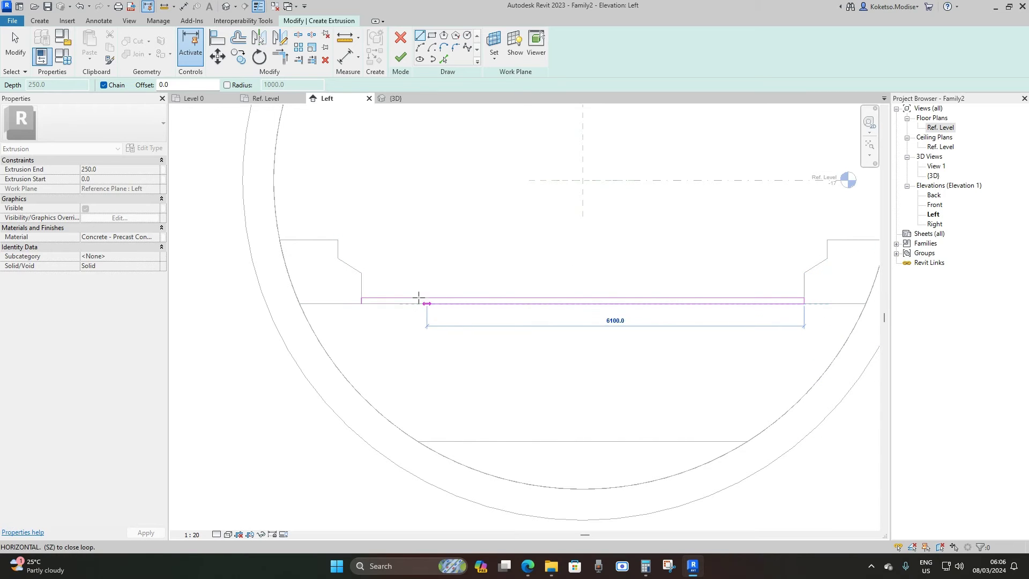
pyautogui.click(359, 303)
pyautogui.press('Escape')
pyautogui.press('Escape')
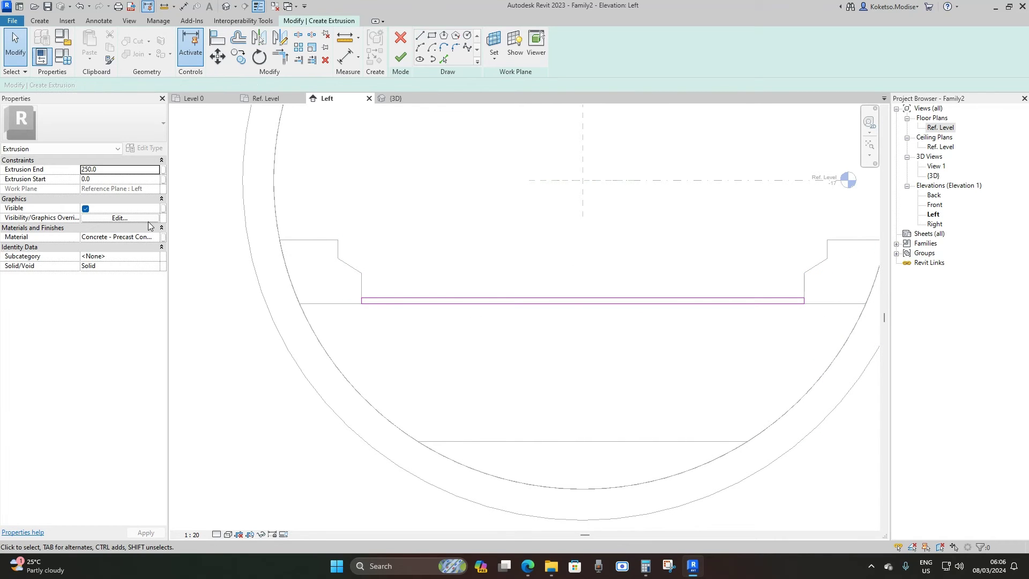
# Add Asphalt, Pavement from the material library, assign it to the 100 mm strip's extrusion and finish the sketch.
pyautogui.click(158, 239)
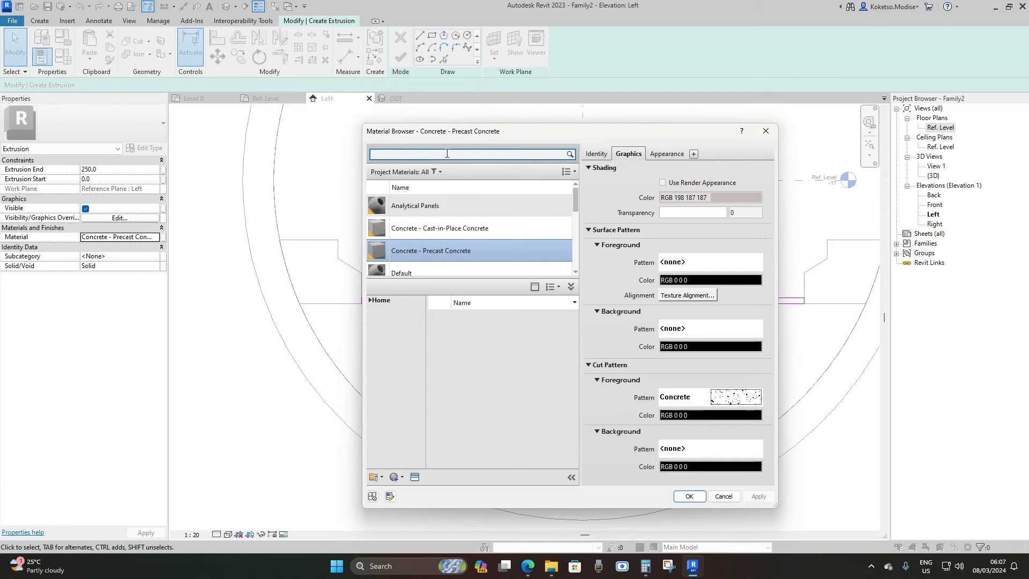
pyautogui.write('AS')
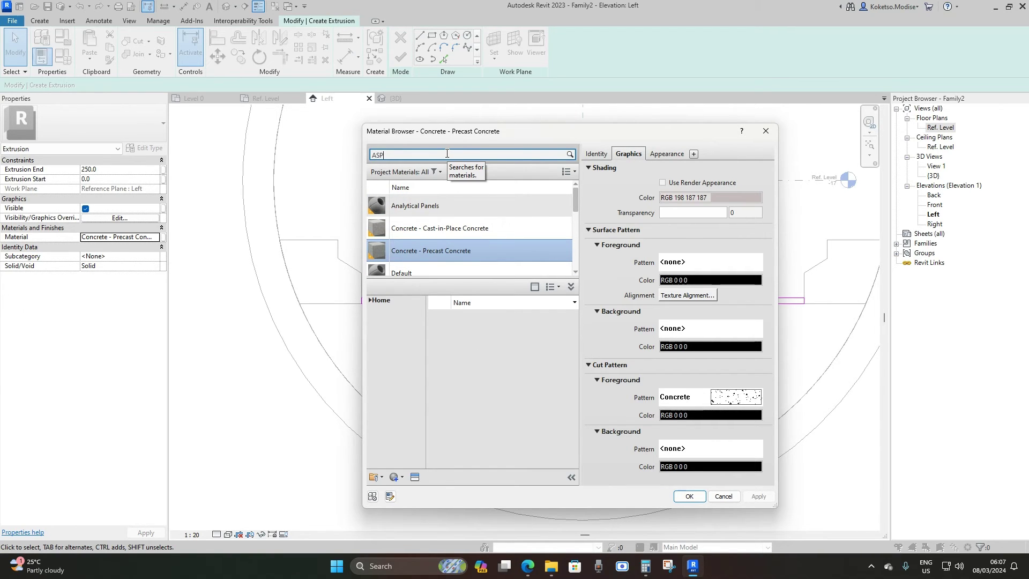
pyautogui.write('P')
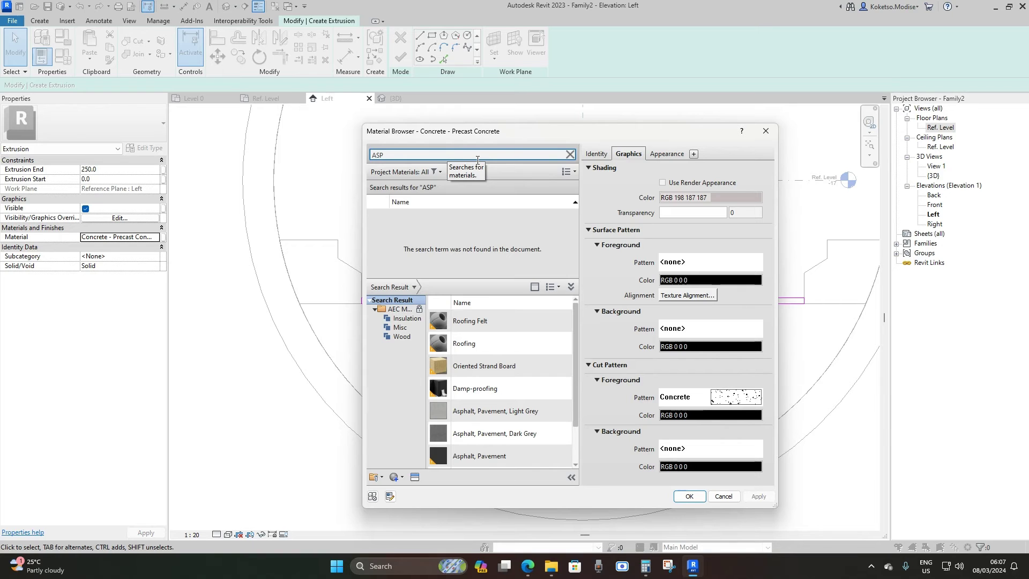
pyautogui.moveTo(576, 369); pyautogui.dragTo(580, 408)
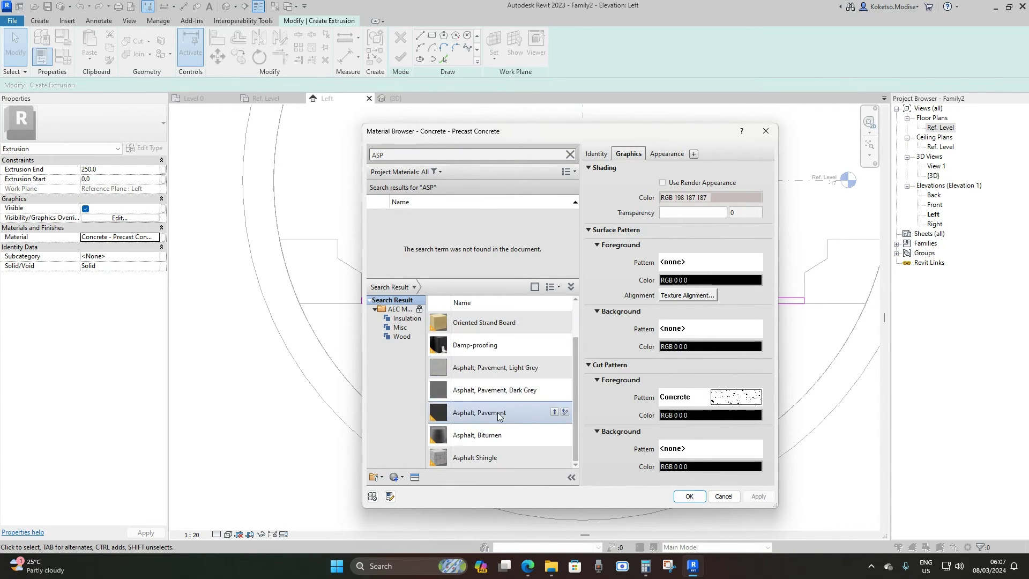
pyautogui.click(554, 413)
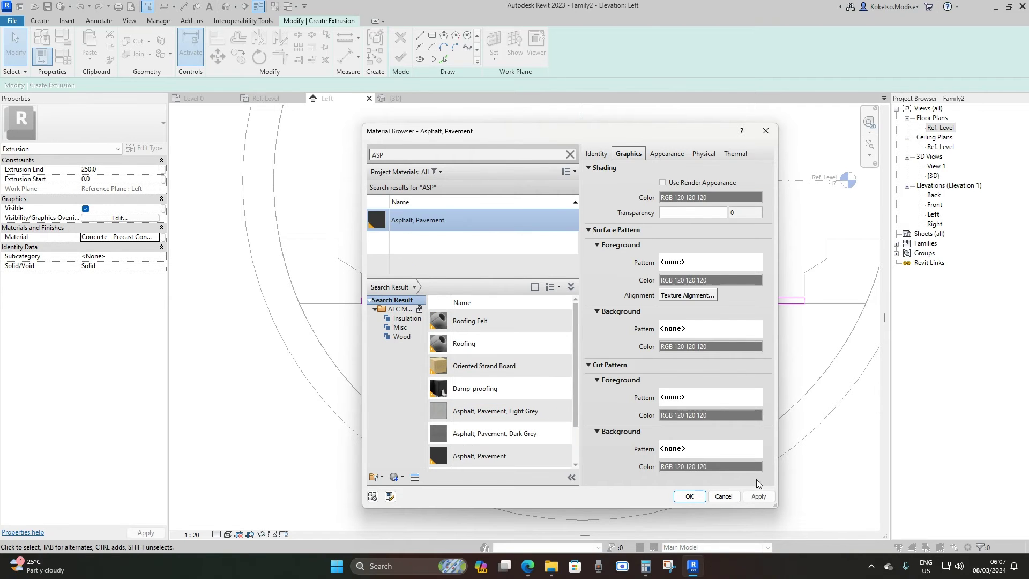
pyautogui.click(756, 496)
pyautogui.click(690, 496)
pyautogui.click(400, 56)
# In the Ref. Level plan, stretch the asphalt strip's ends to the Right and Left reference planes.
pyautogui.doubleClick(932, 129)
pyautogui.click(464, 321)
pyautogui.moveTo(413, 218); pyautogui.dragTo(572, 218)
pyautogui.moveTo(394, 218); pyautogui.dragTo(413, 220)
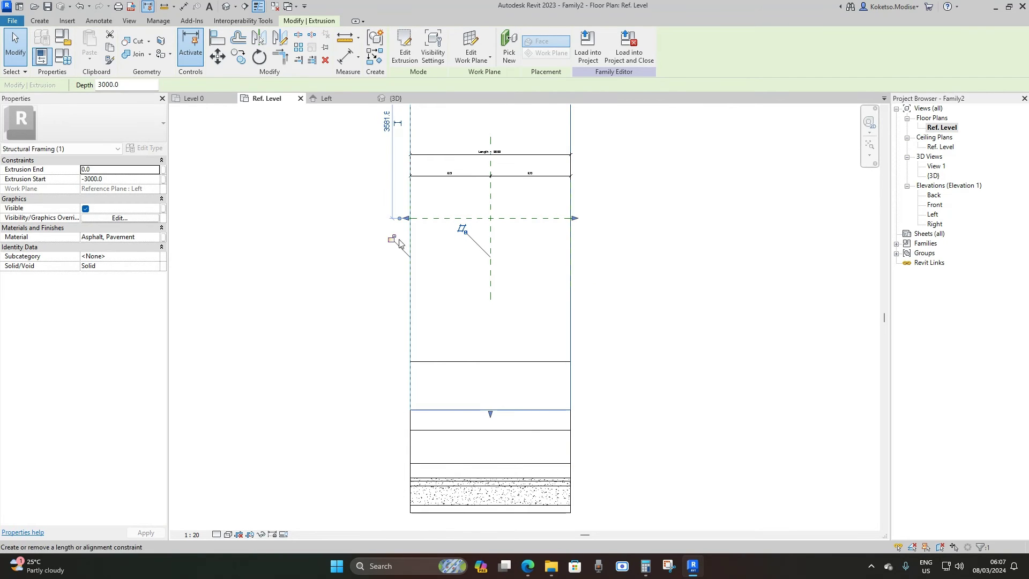
pyautogui.click(362, 110)
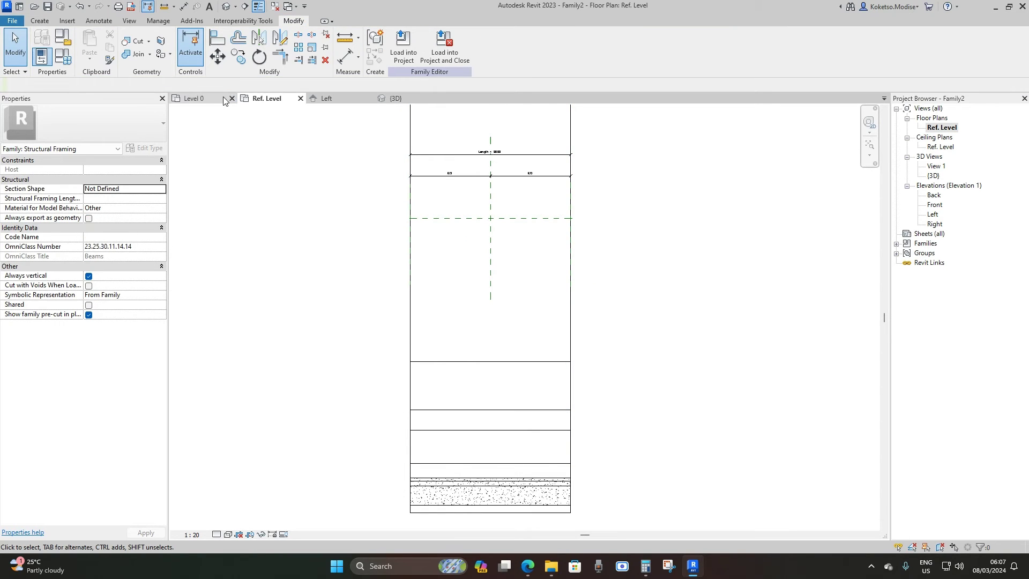
# Start a new extrusion in the Left elevation, using Reference Plane : Left as its work plane.
pyautogui.click(341, 97)
pyautogui.scroll(-2, 454, 319)
pyautogui.scroll(2, 450, 319)
pyautogui.click(38, 21)
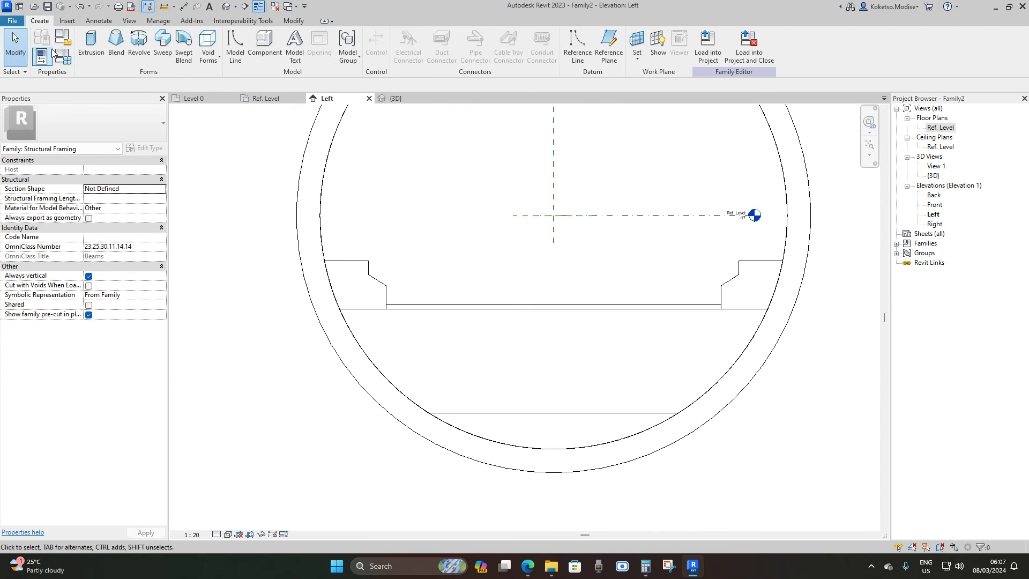
pyautogui.click(91, 45)
pyautogui.click(523, 282)
pyautogui.click(512, 300)
pyautogui.click(486, 345)
# Sketch a closed rectangle about 7163 mm wide and 400 mm high on top of the asphalt strip, between the stepped blocks.
pyautogui.scroll(2, 376, 290)
pyautogui.click(381, 293)
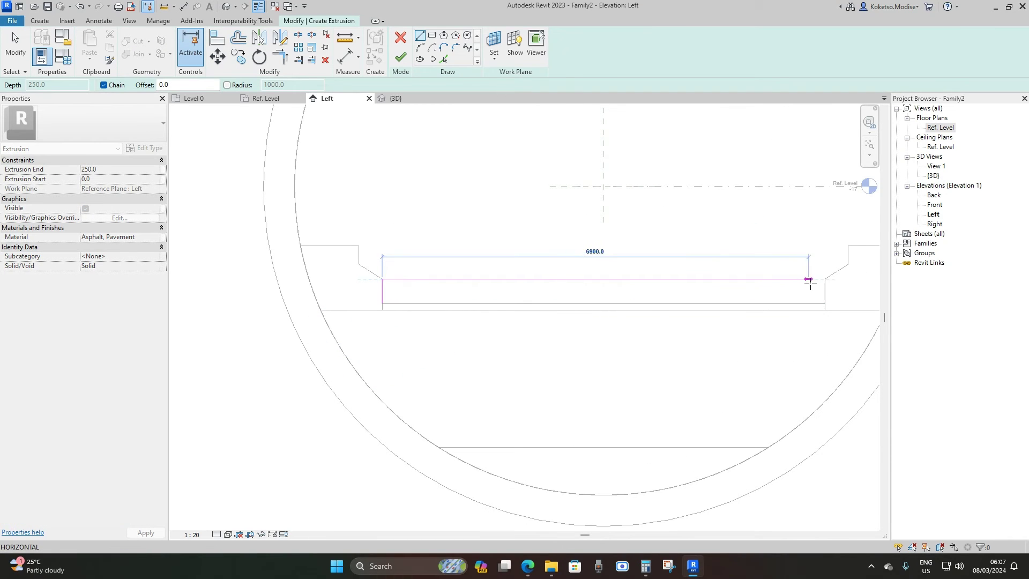
pyautogui.click(826, 279)
pyautogui.click(826, 303)
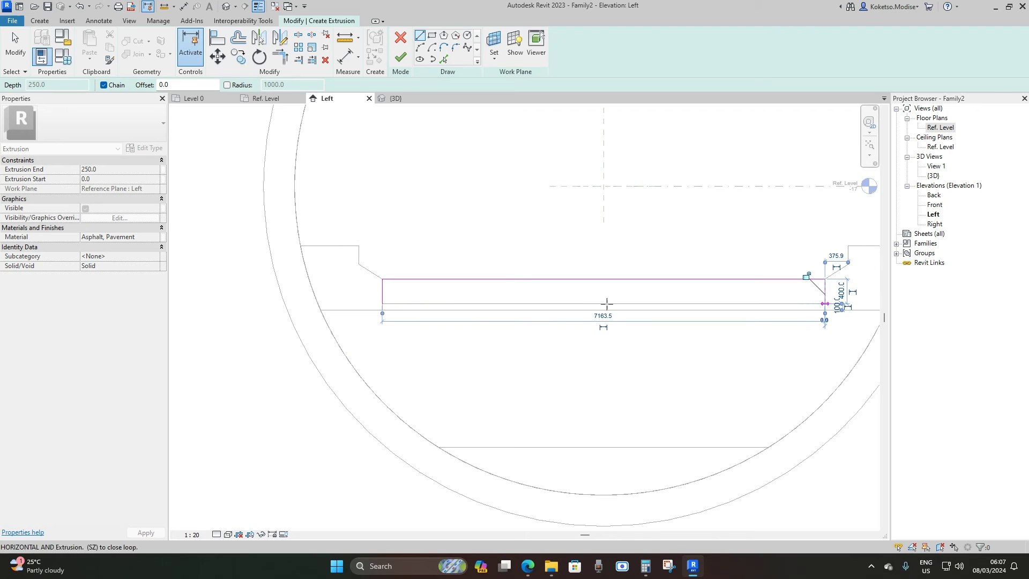
pyautogui.click(382, 303)
pyautogui.press('Escape')
pyautogui.click(382, 292)
pyautogui.click(408, 300)
pyautogui.scroll(-1, 408, 300)
pyautogui.scroll(3, 487, 294)
pyautogui.scroll(-1, 448, 281)
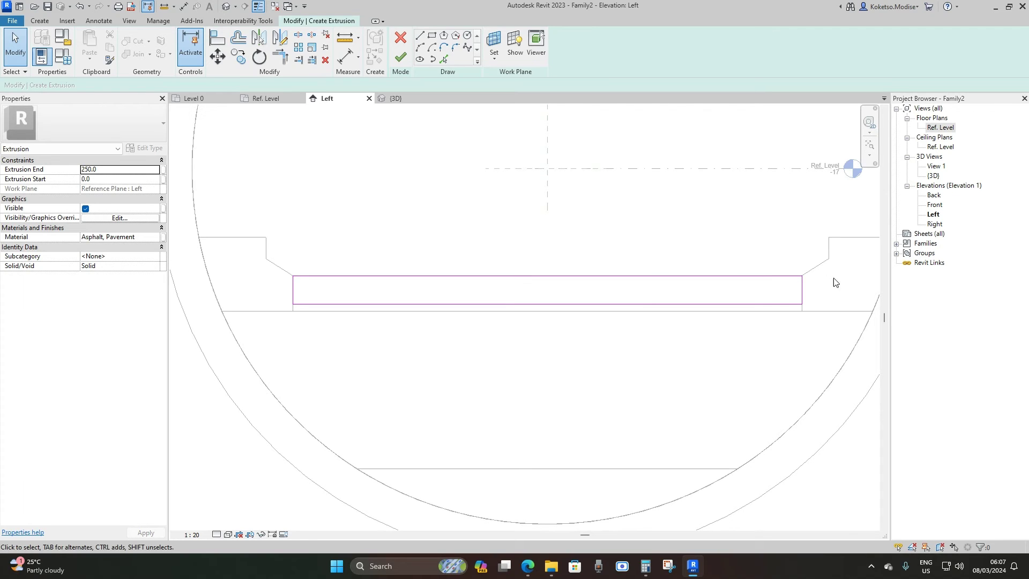
# Draw a vertical line about 520 mm long on the centre reference plane, starting from the rectangle's bottom edge.
pyautogui.click(420, 37)
pyautogui.click(547, 304)
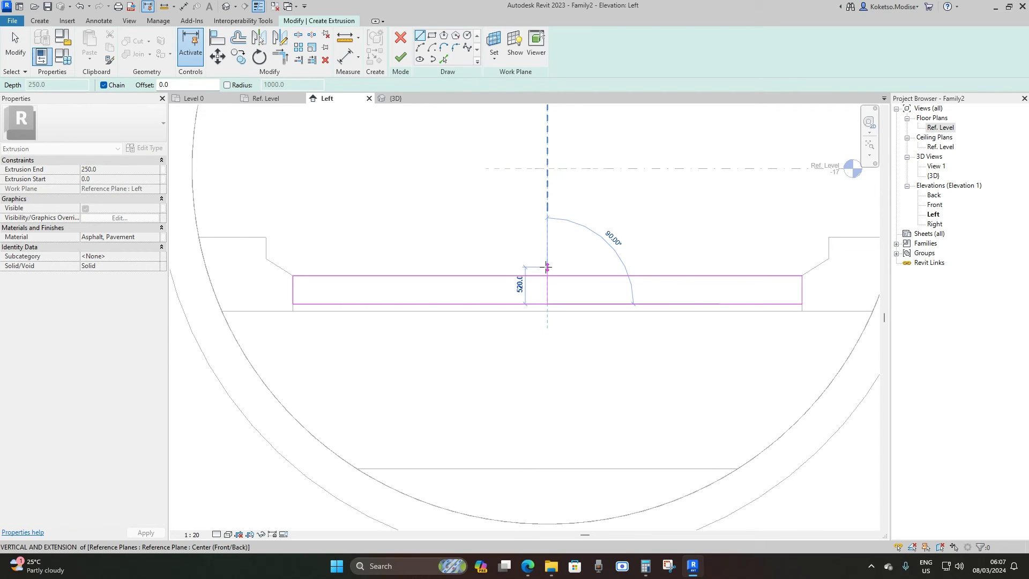
pyautogui.click(547, 268)
pyautogui.press('Escape')
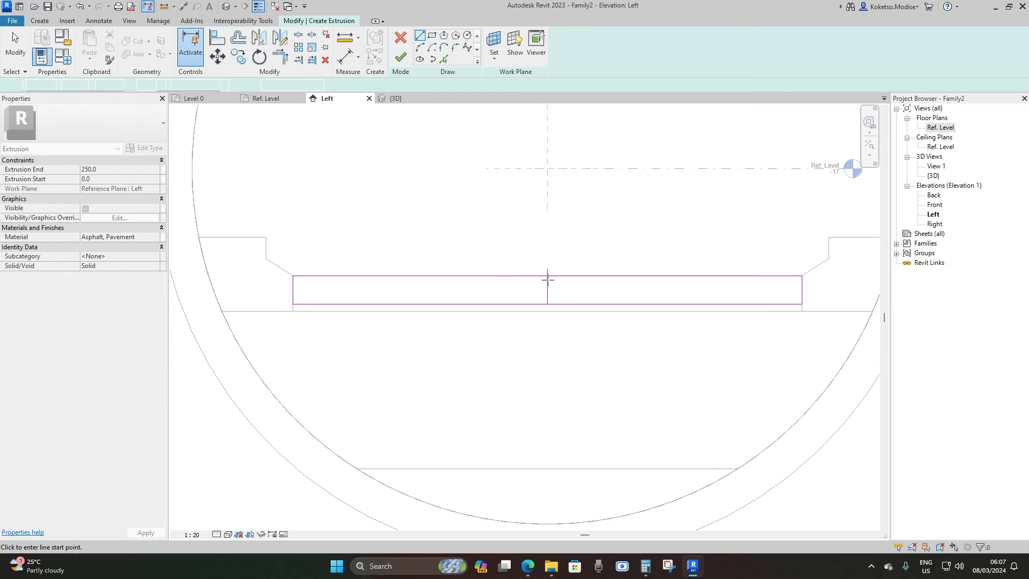
pyautogui.press('Escape')
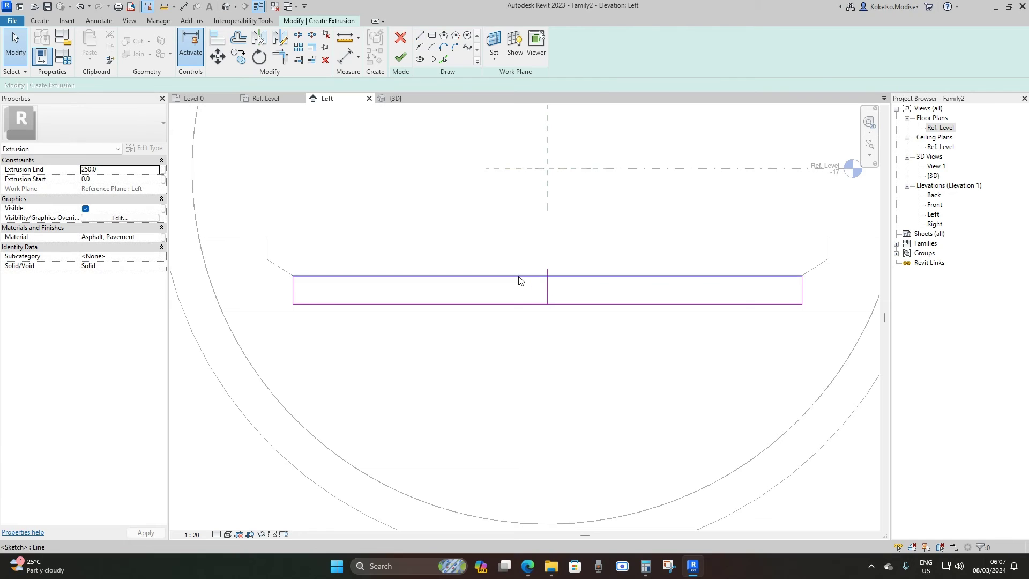
# Split the rectangle's top edge where the vertical centre line crosses it.
pyautogui.press('s')
pyautogui.press('l')
pyautogui.scroll(2, 550, 274)
pyautogui.scroll(2, 547, 274)
pyautogui.click(547, 274)
pyautogui.press('Escape')
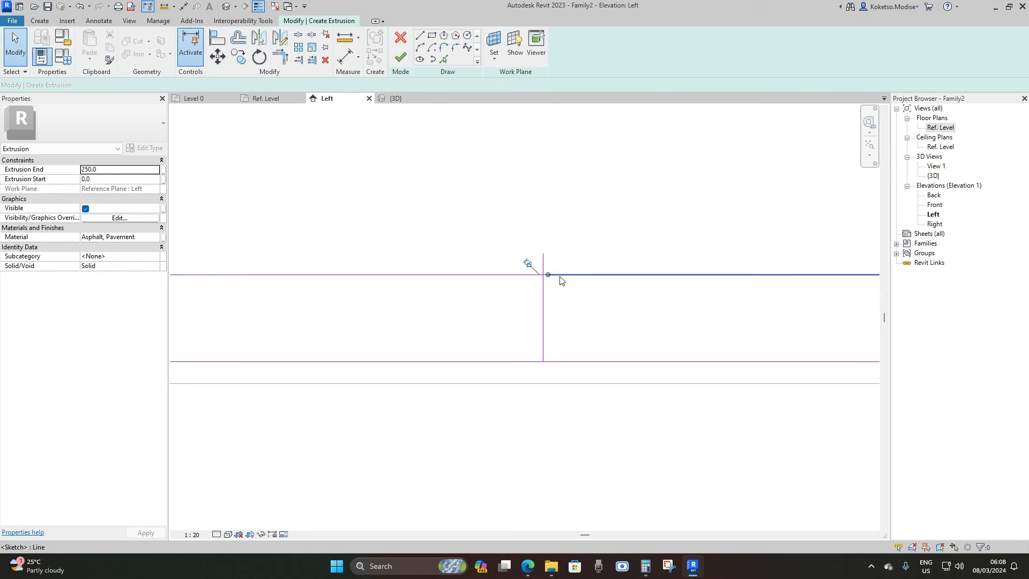
# Raise the split top edges' inner ends to the centre line's upper end and delete the centre line, leaving a crowned profile.
pyautogui.click(536, 274)
pyautogui.moveTo(546, 274); pyautogui.dragTo(543, 253)
pyautogui.click(558, 275)
pyautogui.moveTo(596, 284); pyautogui.dragTo(473, 311)
pyautogui.press('Delete')
pyautogui.scroll(-2, 569, 291)
pyautogui.scroll(-3, 558, 284)
pyautogui.scroll(2, 625, 259)
pyautogui.scroll(2, 616, 257)
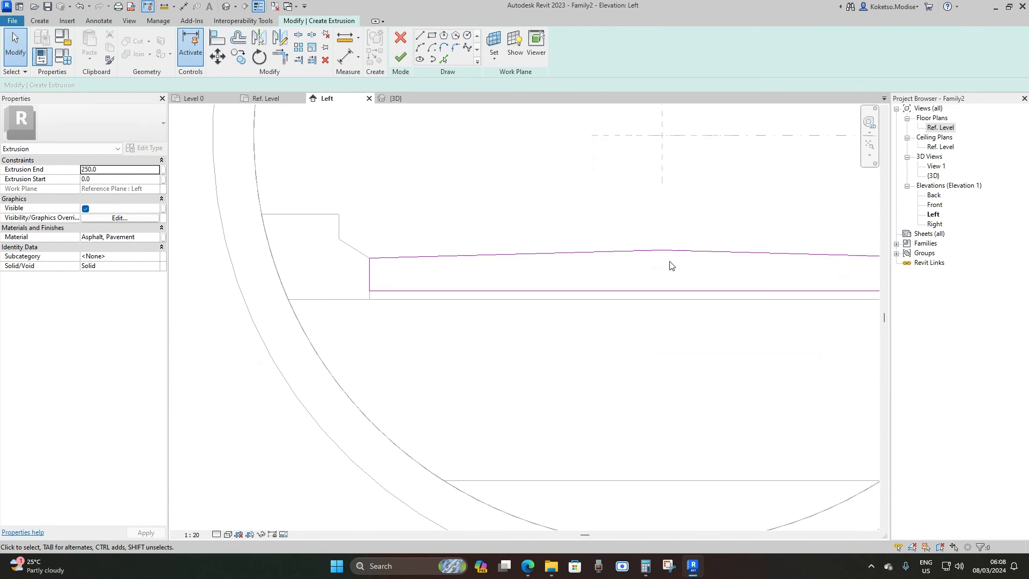
pyautogui.scroll(-2, 675, 256)
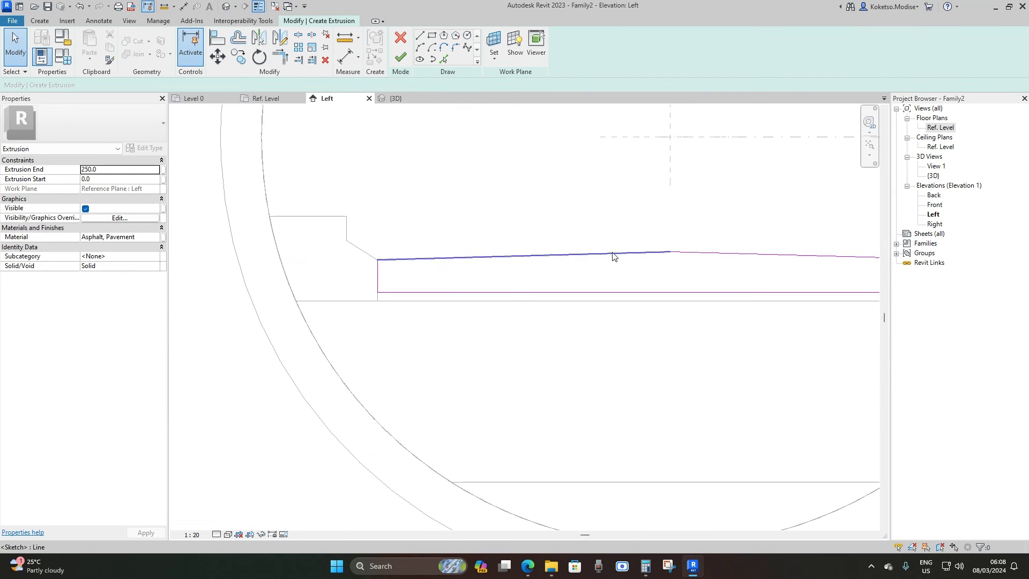
pyautogui.scroll(1, 670, 254)
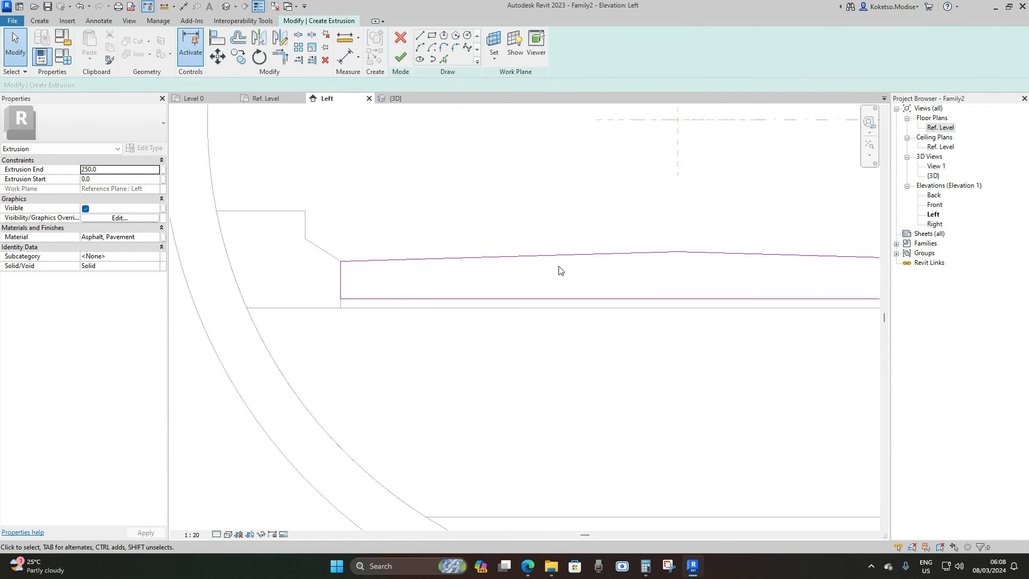
pyautogui.scroll(-2, 349, 268)
pyautogui.moveTo(349, 271); pyautogui.dragTo(422, 234, button='middle')
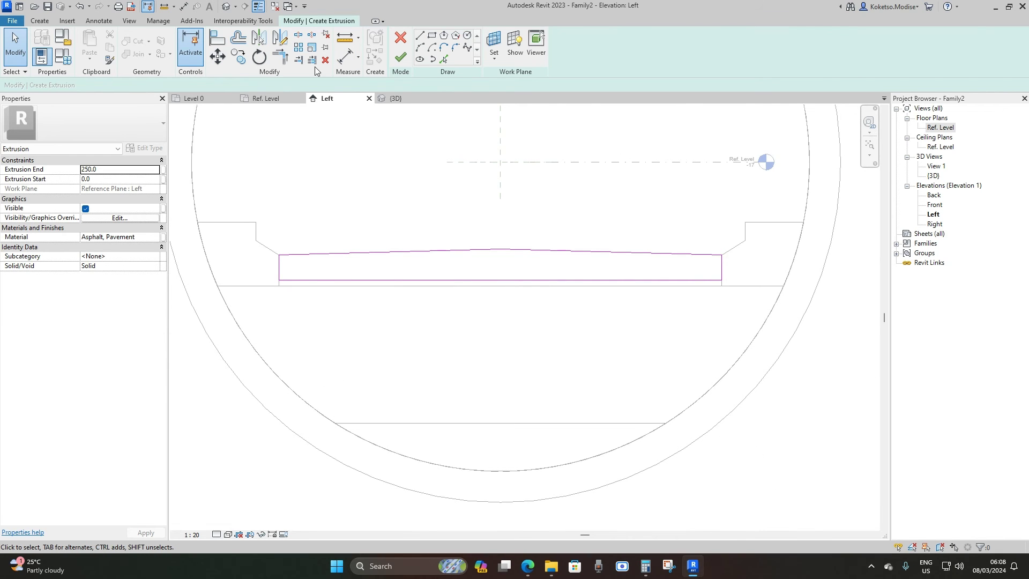
# Assign the Concrete - Cast-in-Place Concrete material to the crowned slab's extrusion.
pyautogui.click(155, 237)
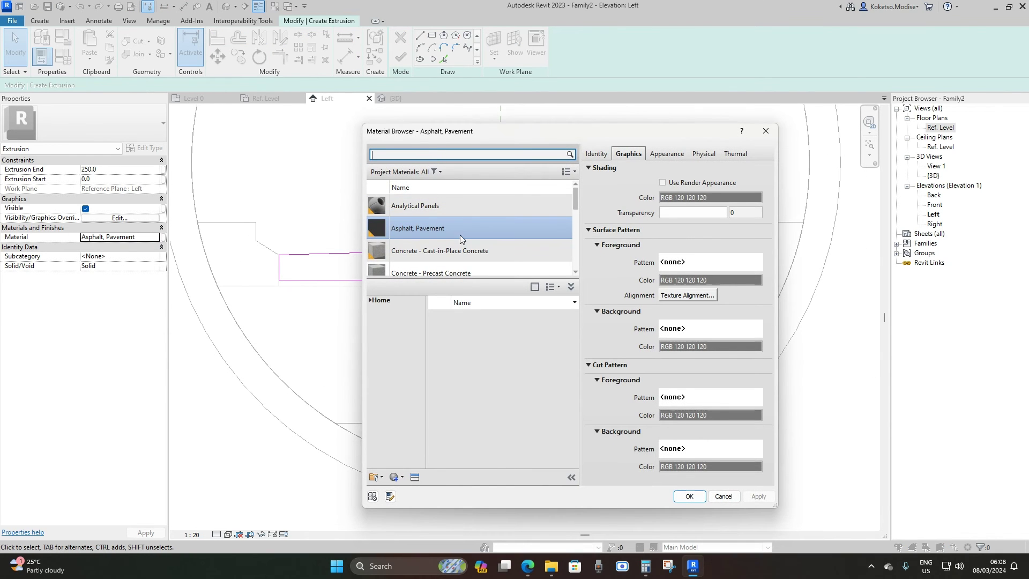
pyautogui.scroll(-1, 423, 259)
pyautogui.click(428, 245)
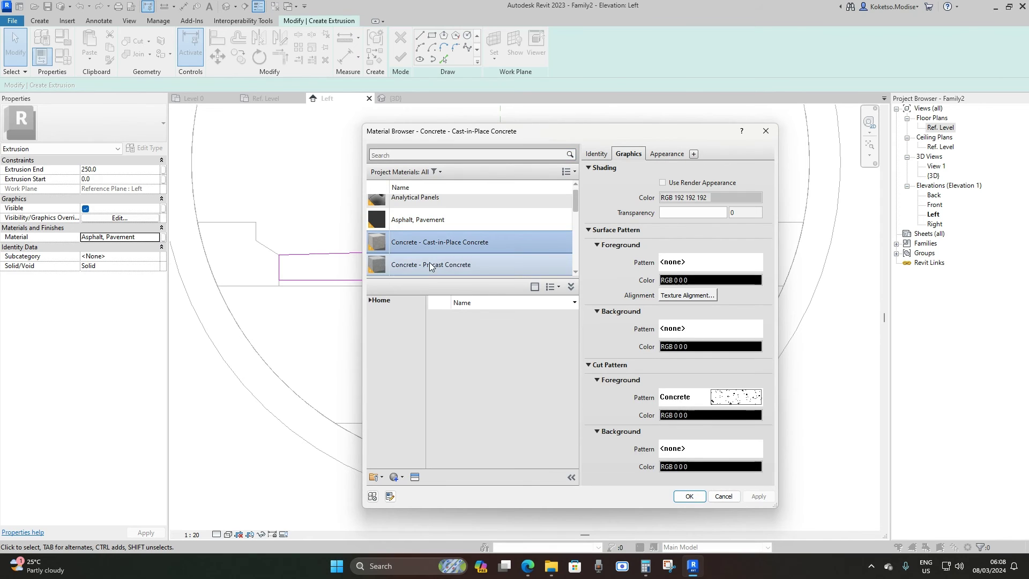
pyautogui.click(689, 499)
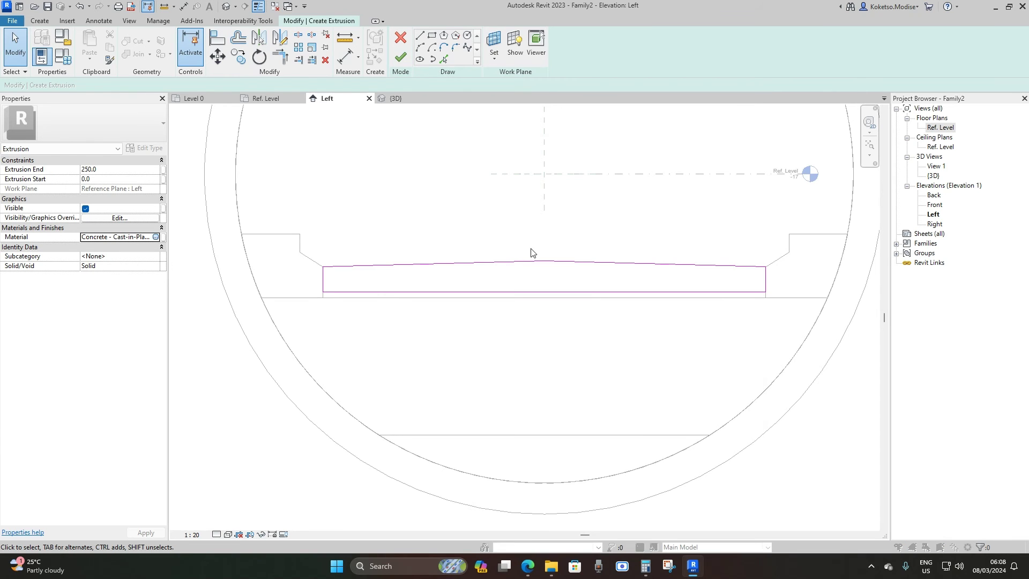
# Set the crowned slab's material to Concrete - Precast Concrete and finish the extrusion sketch.
pyautogui.click(155, 237)
pyautogui.click(431, 242)
pyautogui.click(689, 496)
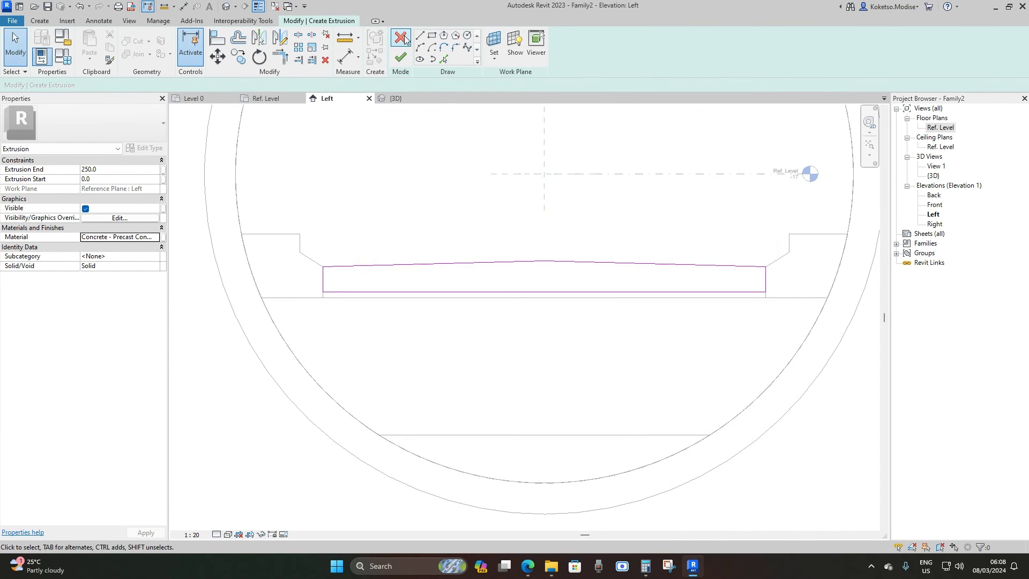
pyautogui.click(401, 57)
# In the Ref. Level plan, stretch the crowned slab's ends to the Right and Left reference planes.
pyautogui.press('z')
pyautogui.press('f')
pyautogui.doubleClick(941, 128)
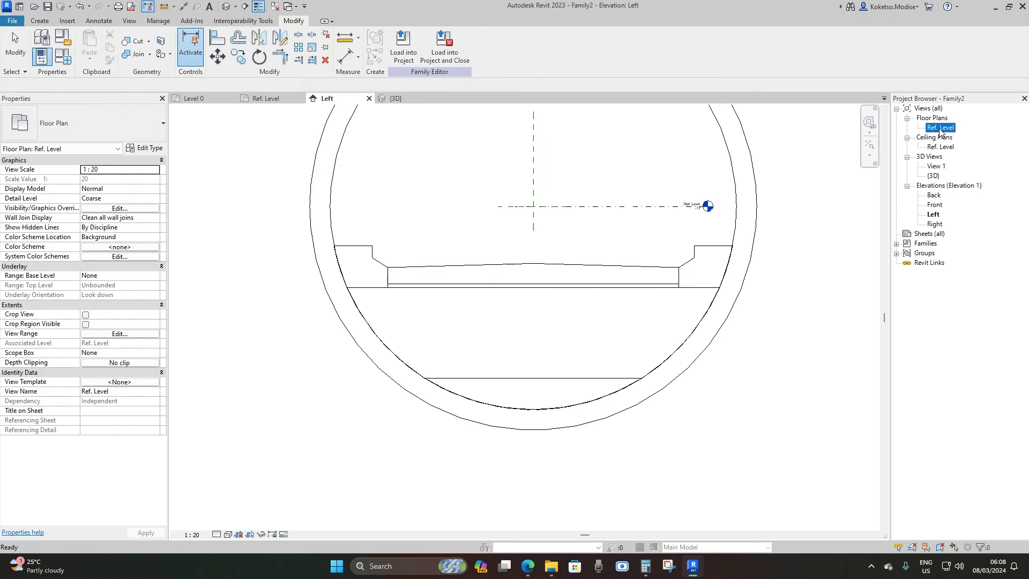
pyautogui.moveTo(421, 228); pyautogui.dragTo(571, 224)
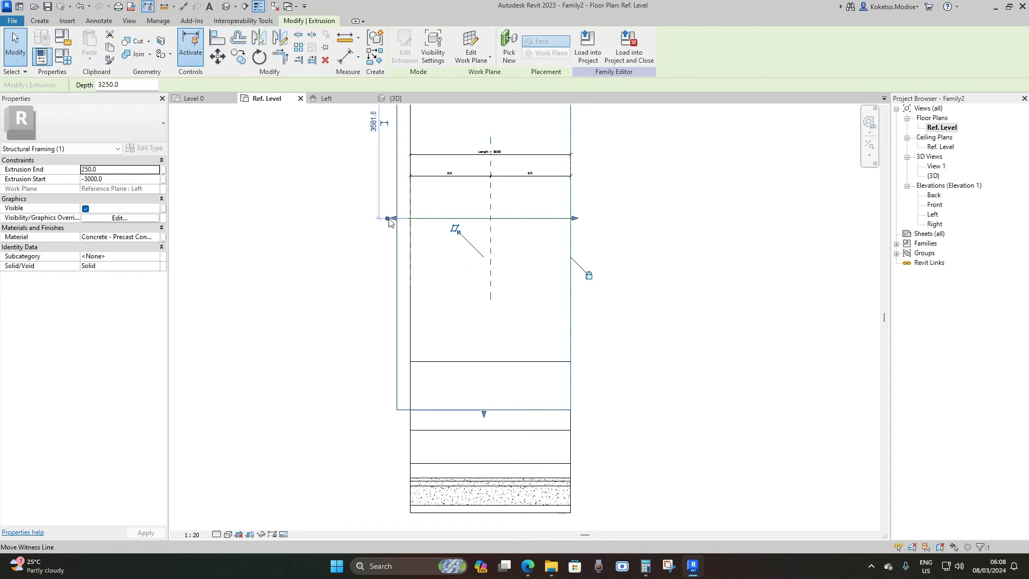
pyautogui.scroll(1, 391, 218)
pyautogui.moveTo(393, 218); pyautogui.dragTo(419, 220)
# Open the 3D view and give it a finer detail level and a shaded visual style.
pyautogui.click(395, 98)
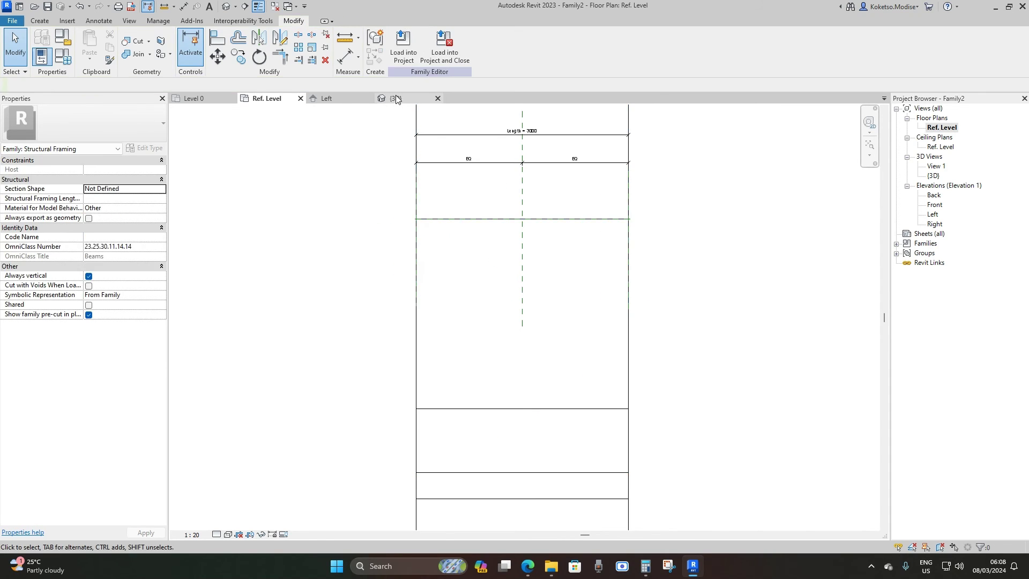
pyautogui.scroll(-3, 689, 450)
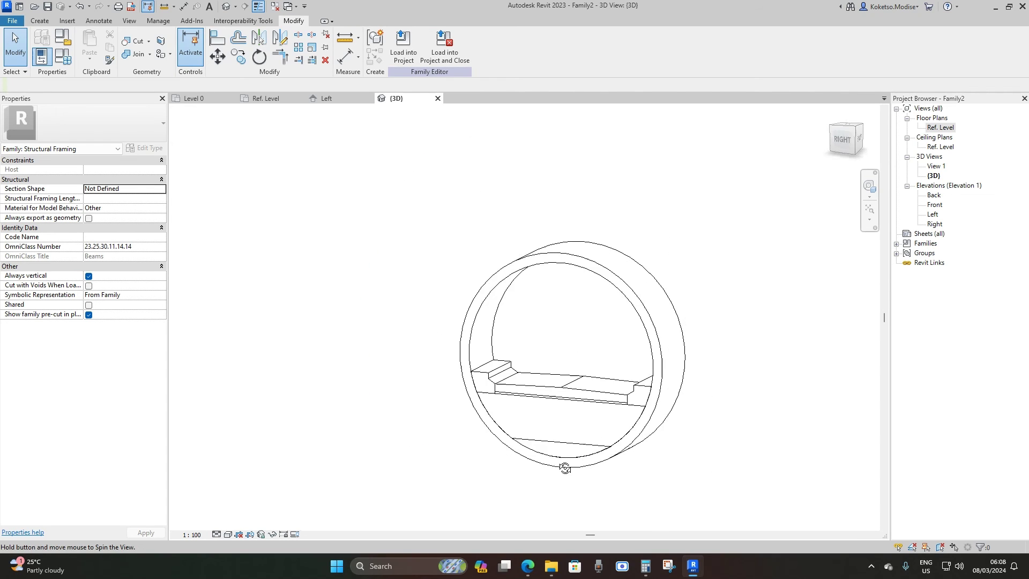
pyautogui.click(216, 535)
pyautogui.click(227, 535)
pyautogui.click(252, 501)
# Examine the shaded ring, stepped side blocks, crowned slab and fills from several angles in 3D.
pyautogui.keyDown('shift'); pyautogui.moveTo(639, 467); pyautogui.dragTo(659, 472, button='middle'); pyautogui.keyUp('shift')
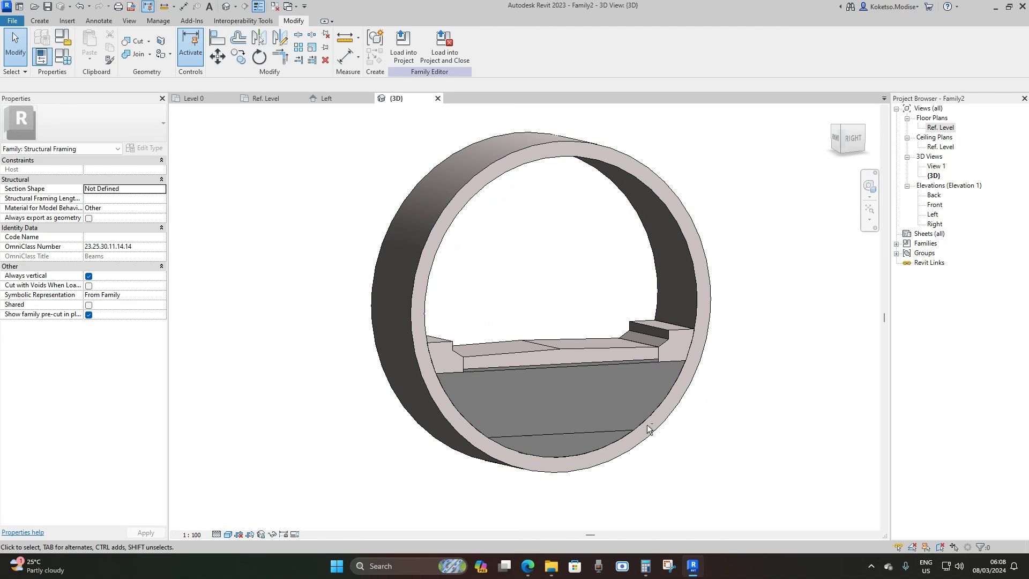
pyautogui.keyDown('shift'); pyautogui.moveTo(648, 429); pyautogui.dragTo(667, 327, button='middle'); pyautogui.keyUp('shift')
pyautogui.scroll(5, 665, 318)
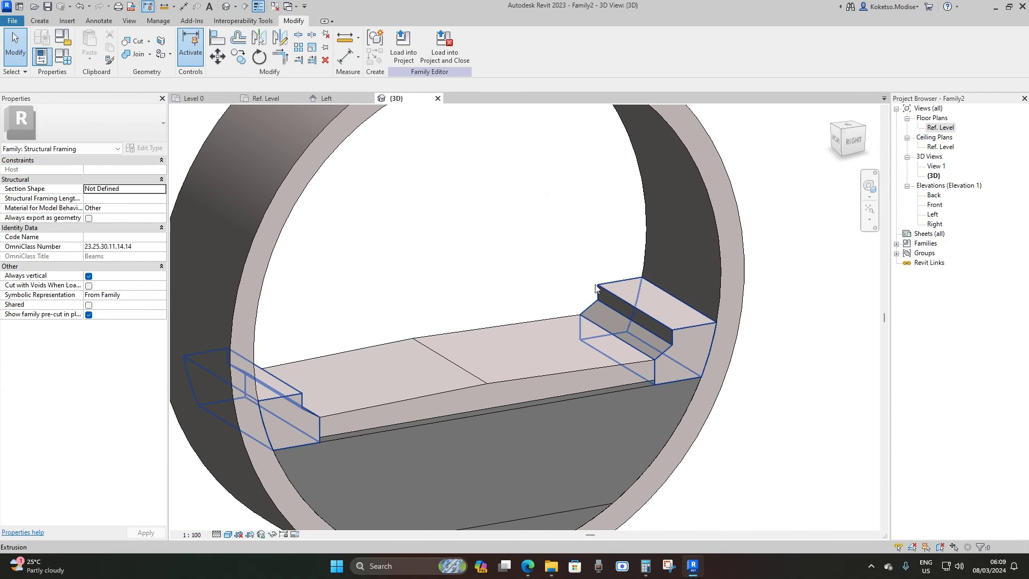
pyautogui.scroll(-3, 612, 298)
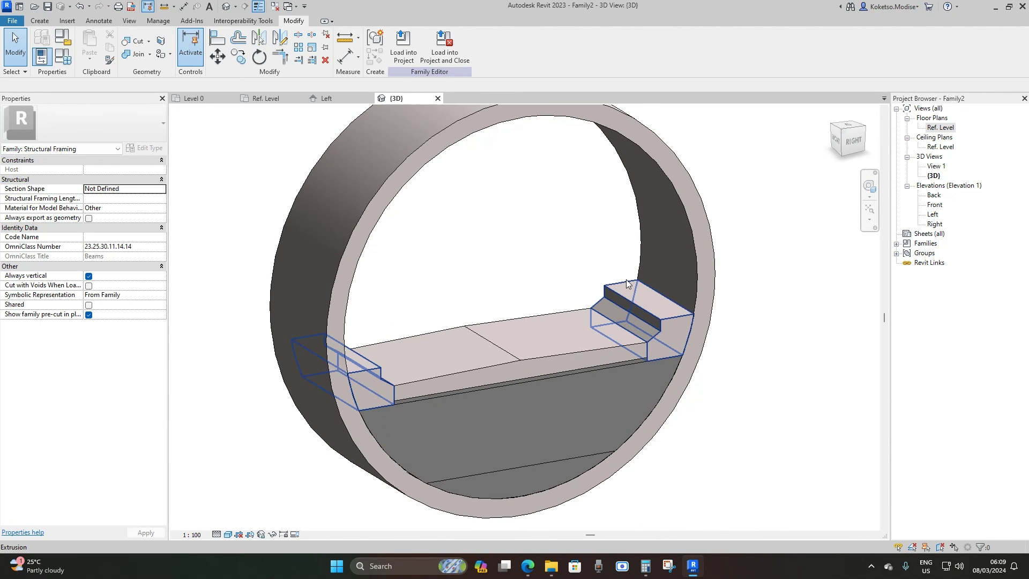
pyautogui.keyDown('shift'); pyautogui.moveTo(606, 359); pyautogui.dragTo(585, 377, button='middle'); pyautogui.keyUp('shift')
pyautogui.scroll(2, 616, 355)
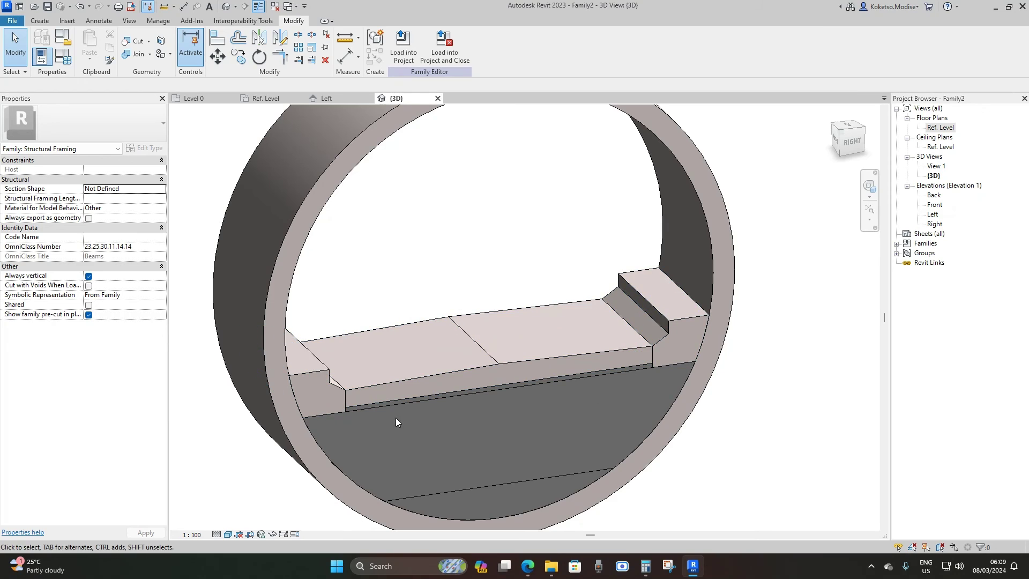
pyautogui.scroll(-4, 614, 399)
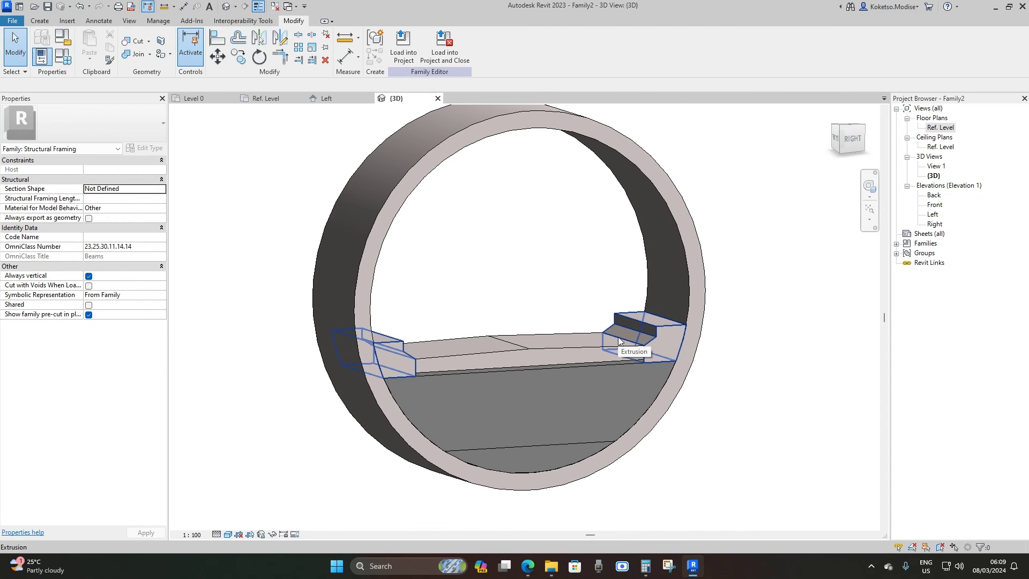
pyautogui.keyDown('shift'); pyautogui.moveTo(619, 340); pyautogui.dragTo(564, 309, button='middle'); pyautogui.keyUp('shift')
pyautogui.keyDown('shift'); pyautogui.moveTo(535, 183); pyautogui.dragTo(540, 203, button='middle'); pyautogui.keyUp('shift')
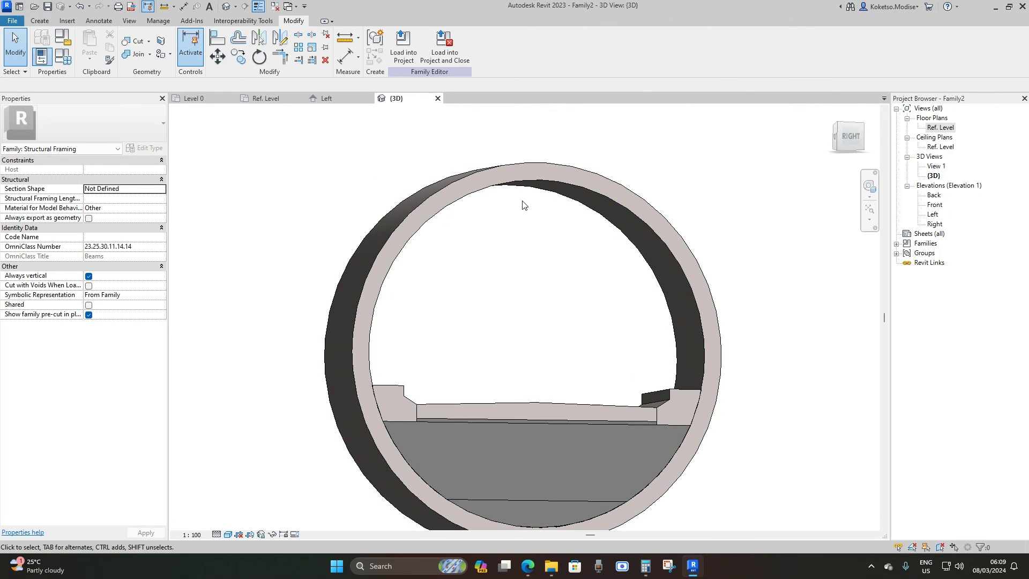
pyautogui.keyDown('shift'); pyautogui.moveTo(544, 323); pyautogui.dragTo(391, 350, button='middle'); pyautogui.keyUp('shift')
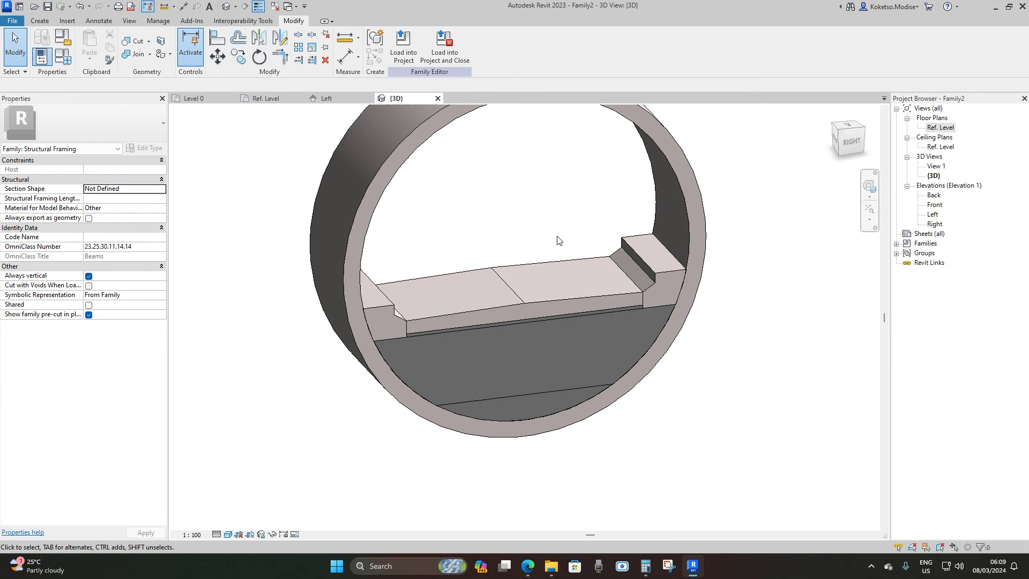
pyautogui.keyDown('shift'); pyautogui.moveTo(557, 240); pyautogui.dragTo(574, 308, button='middle'); pyautogui.keyUp('shift')
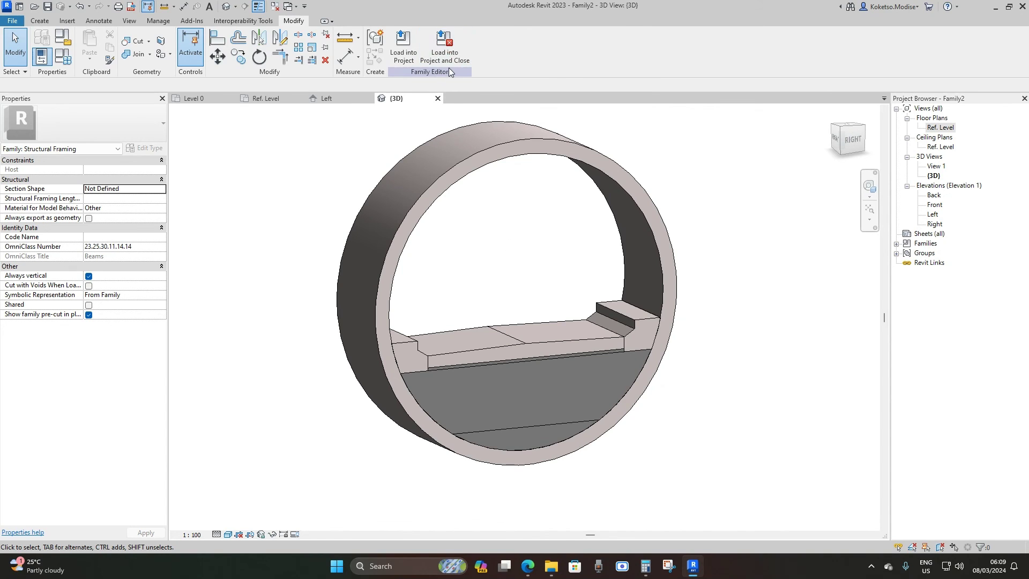
# Load the ring family into the project, close the family, and place a straight beam about 106000 mm long running north-south on Level 0.
pyautogui.click(435, 56)
pyautogui.click(531, 281)
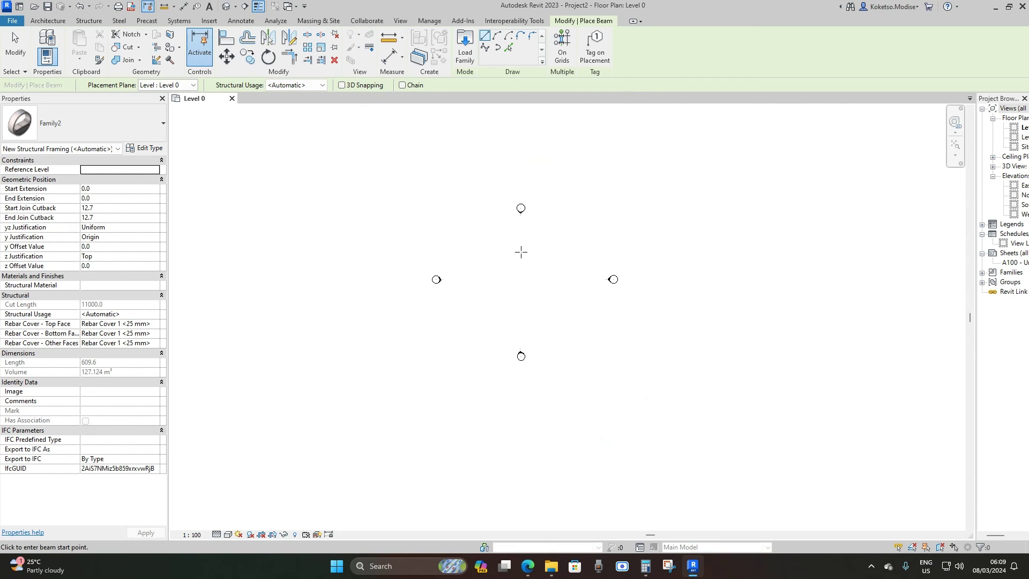
pyautogui.scroll(-3, 552, 212)
pyautogui.click(563, 121)
pyautogui.click(563, 409)
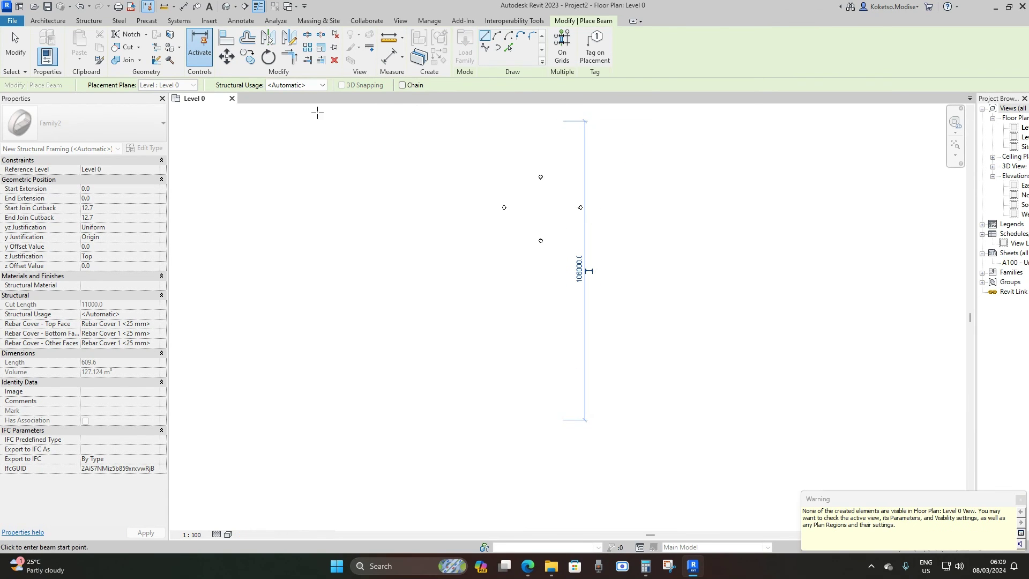
pyautogui.press('Escape')
pyautogui.press('Escape')
# Open the project's default 3D view and examine the straight tunnel beam and its open end.
pyautogui.click(225, 6)
pyautogui.scroll(-3, 501, 350)
pyautogui.keyDown('shift'); pyautogui.moveTo(576, 368); pyautogui.dragTo(650, 257, button='middle'); pyautogui.keyUp('shift')
pyautogui.scroll(4, 588, 359)
pyautogui.keyDown('shift'); pyautogui.moveTo(588, 359); pyautogui.dragTo(469, 415, button='middle'); pyautogui.keyUp('shift')
# On the Level 0 plan, place a Family2 beam along a start-end-radius arc west of the straight beam.
pyautogui.click(191, 98)
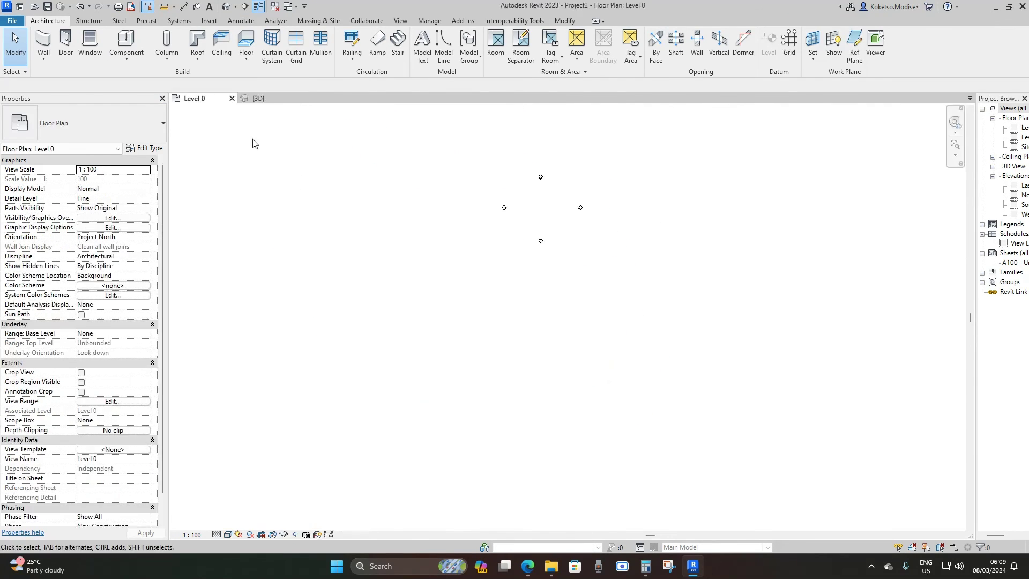
pyautogui.press('b')
pyautogui.press('m')
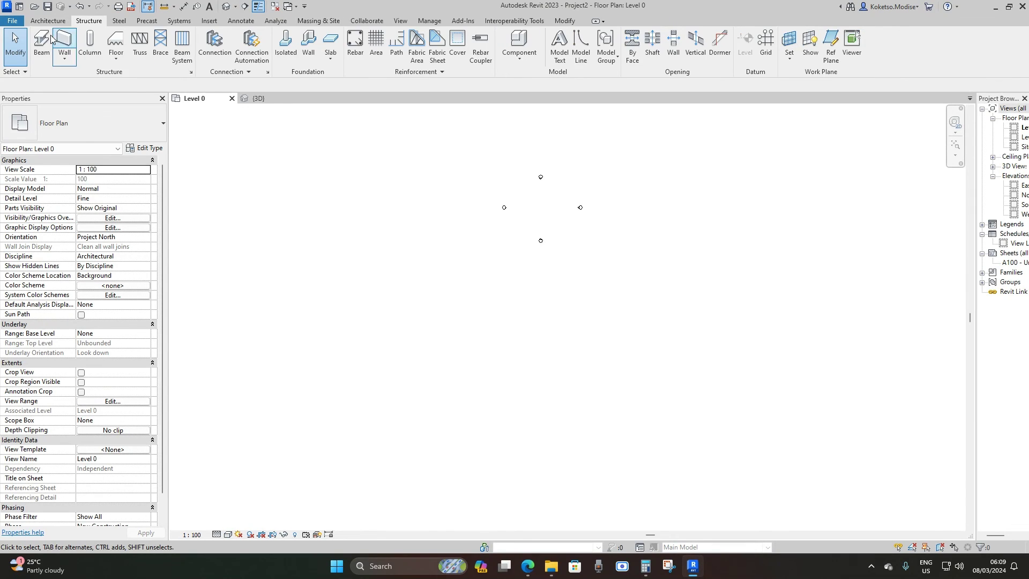
pyautogui.click(497, 36)
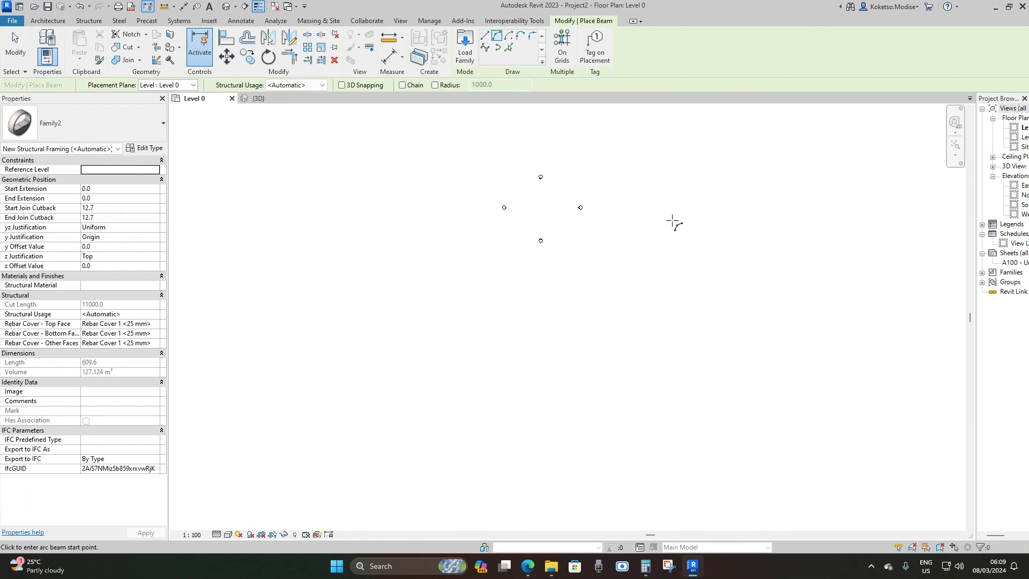
pyautogui.click(519, 161)
pyautogui.click(369, 426)
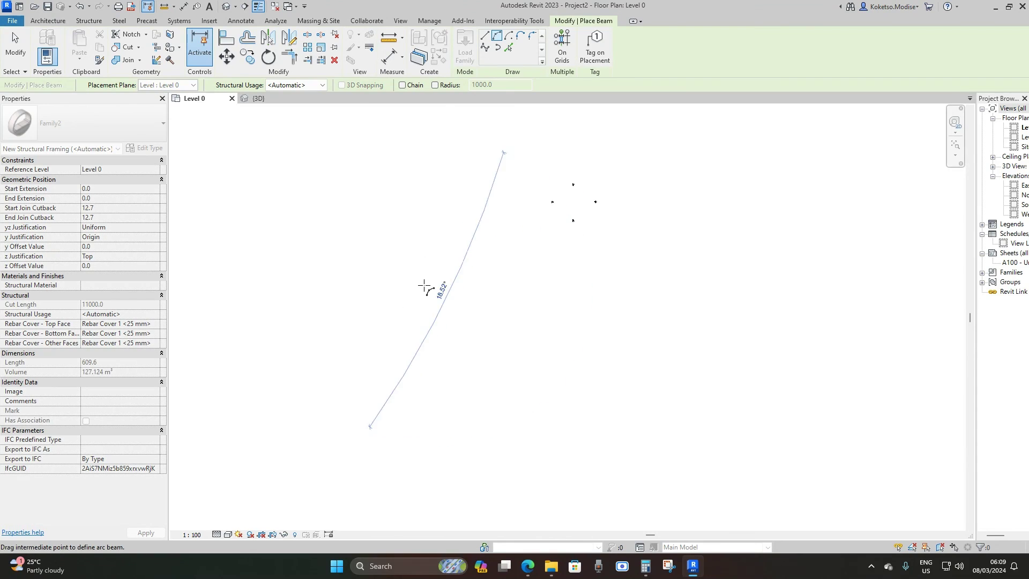
pyautogui.click(413, 248)
pyautogui.press('Escape')
pyautogui.press('Escape')
# Examine the curved tunnel beam in 3D from several angles, including its open end and inner fills.
pyautogui.click(259, 98)
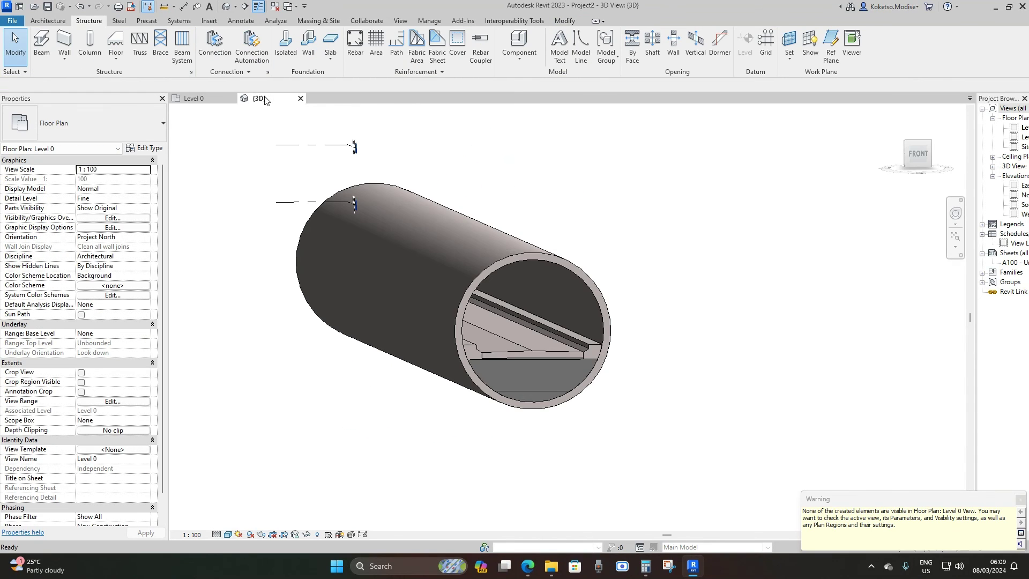
pyautogui.scroll(-5, 407, 279)
pyautogui.keyDown('shift'); pyautogui.moveTo(399, 281); pyautogui.dragTo(408, 285, button='middle'); pyautogui.keyUp('shift')
pyautogui.scroll(6, 407, 285)
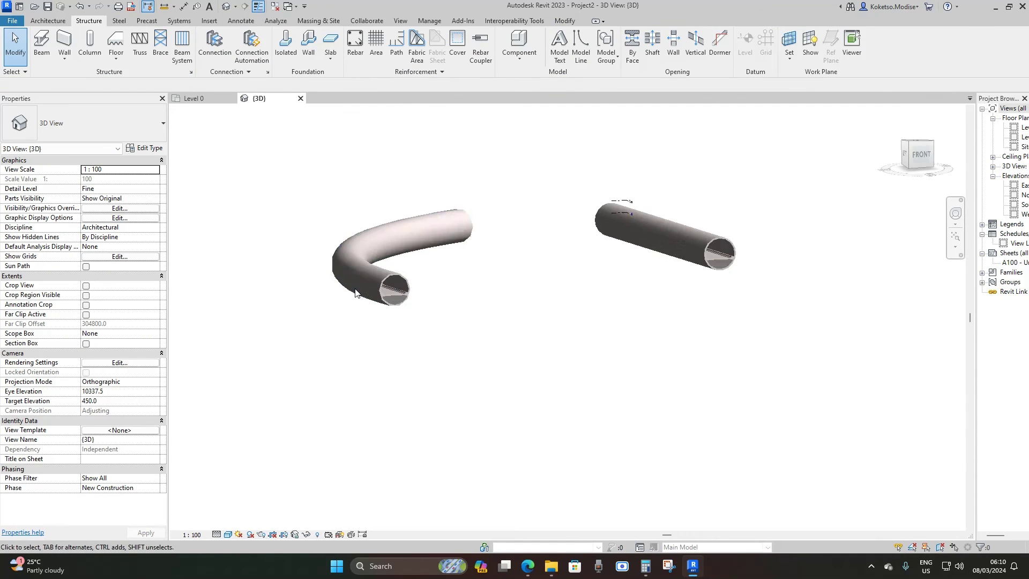
pyautogui.click(509, 203)
pyautogui.keyDown('shift'); pyautogui.moveTo(663, 403); pyautogui.dragTo(490, 352, button='middle'); pyautogui.keyUp('shift')
pyautogui.press('Escape')
pyautogui.scroll(3, 349, 365)
pyautogui.keyDown('shift'); pyautogui.moveTo(361, 395); pyautogui.dragTo(373, 291, button='middle'); pyautogui.keyUp('shift')
pyautogui.scroll(-3, 329, 448)
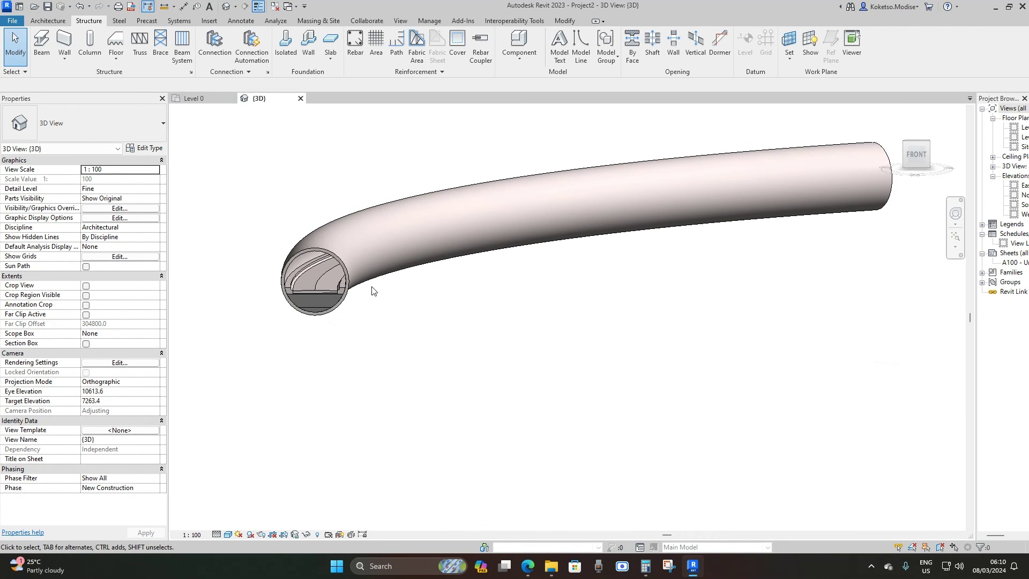